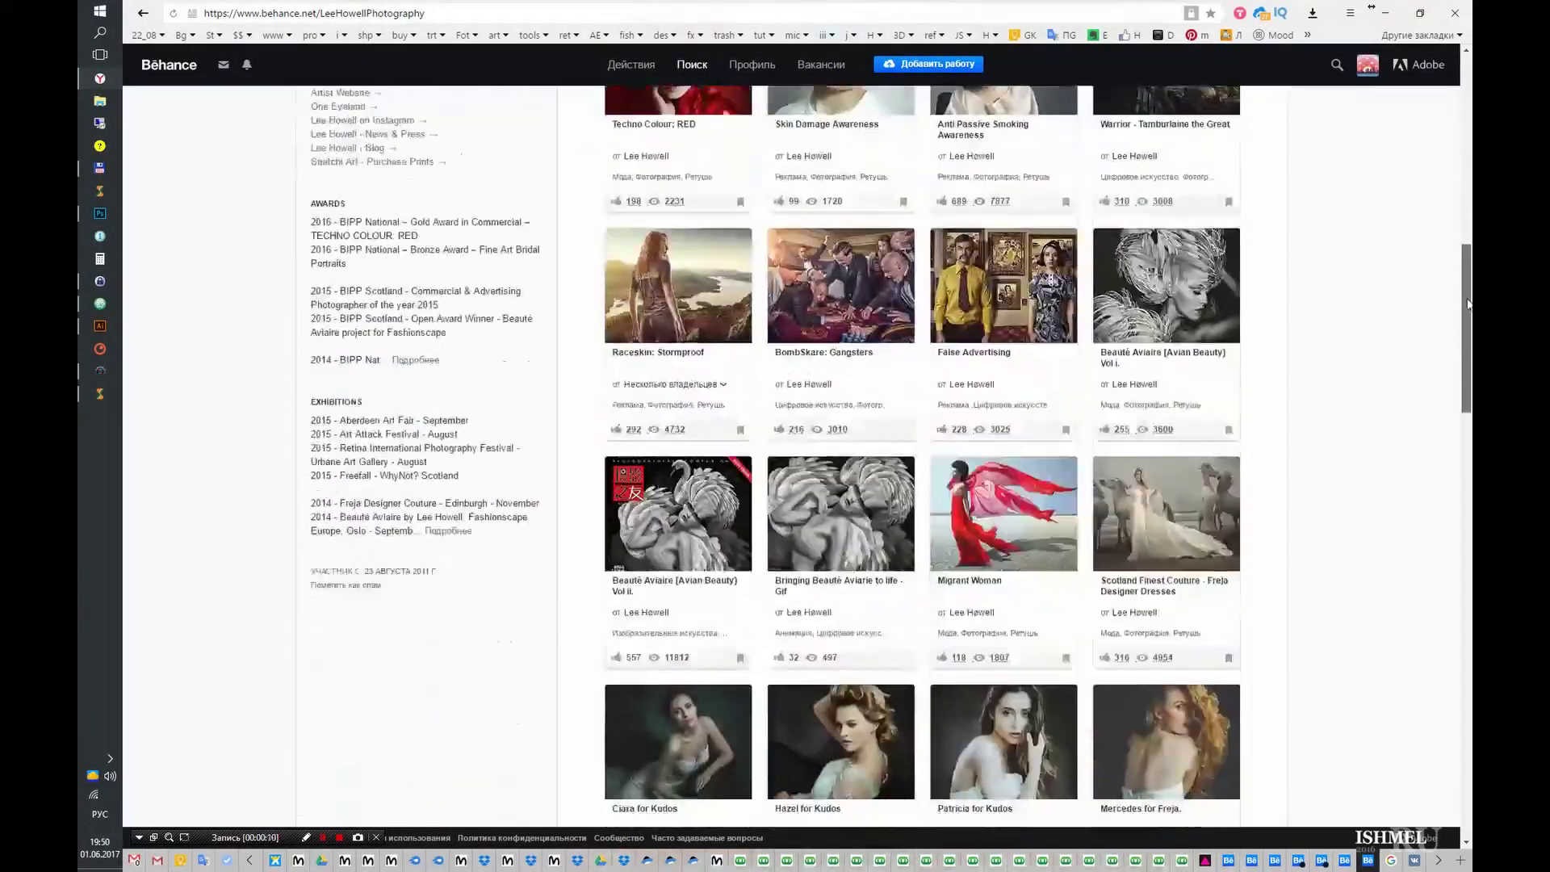
- Scroll down the Teenage Angst project page to the braided-hair reference portrait
scroll(1165, 379, down, 10)
scroll(1130, 396, down, 10)
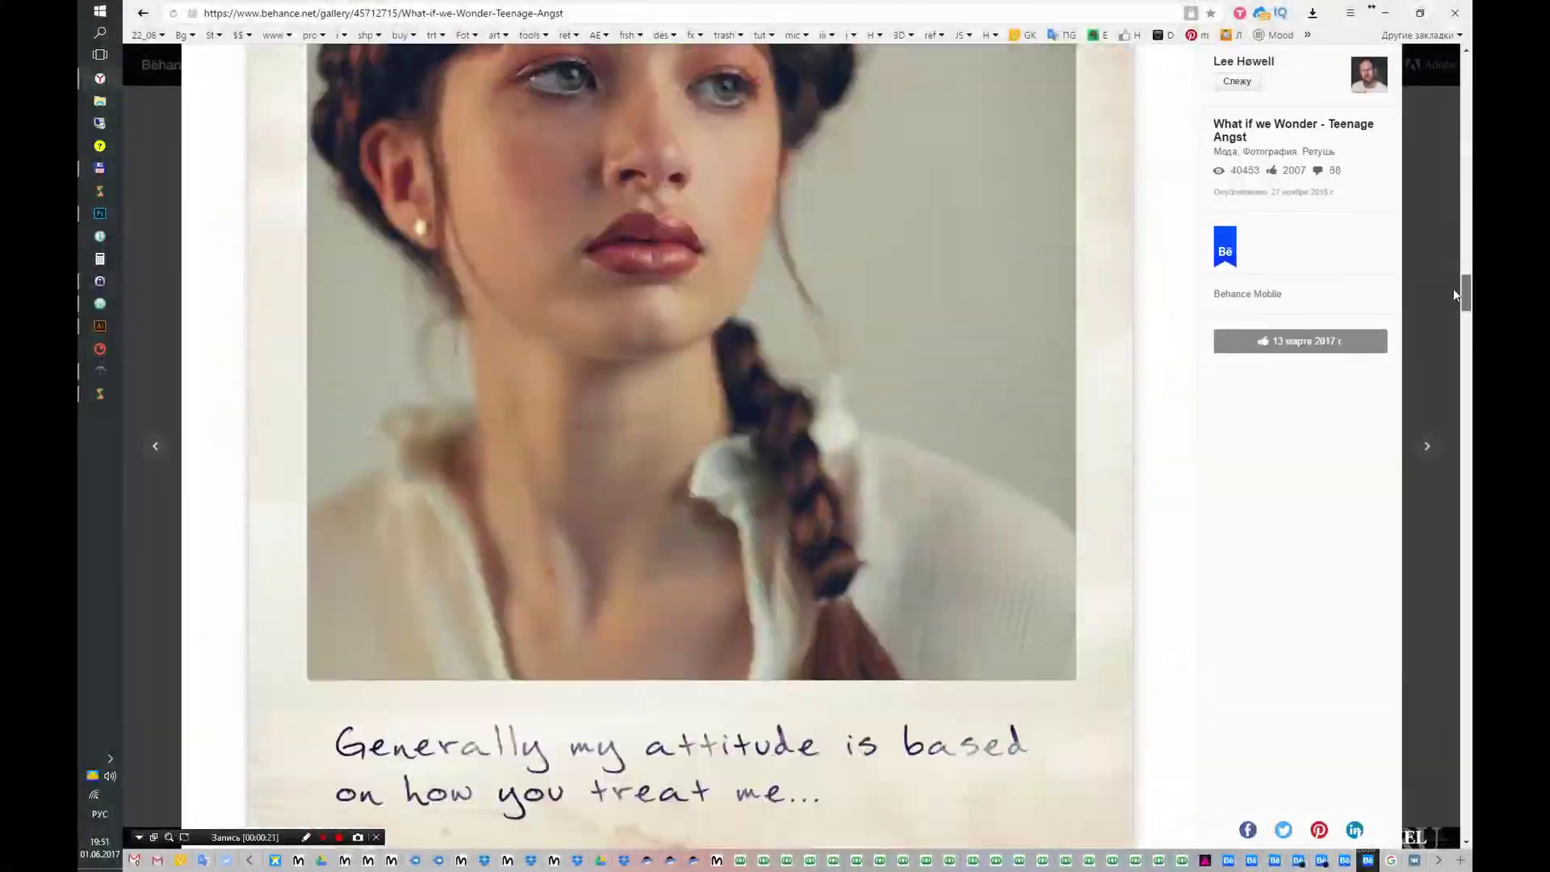
scroll(1090, 412, down, 5)
scroll(1048, 434, down, 5)
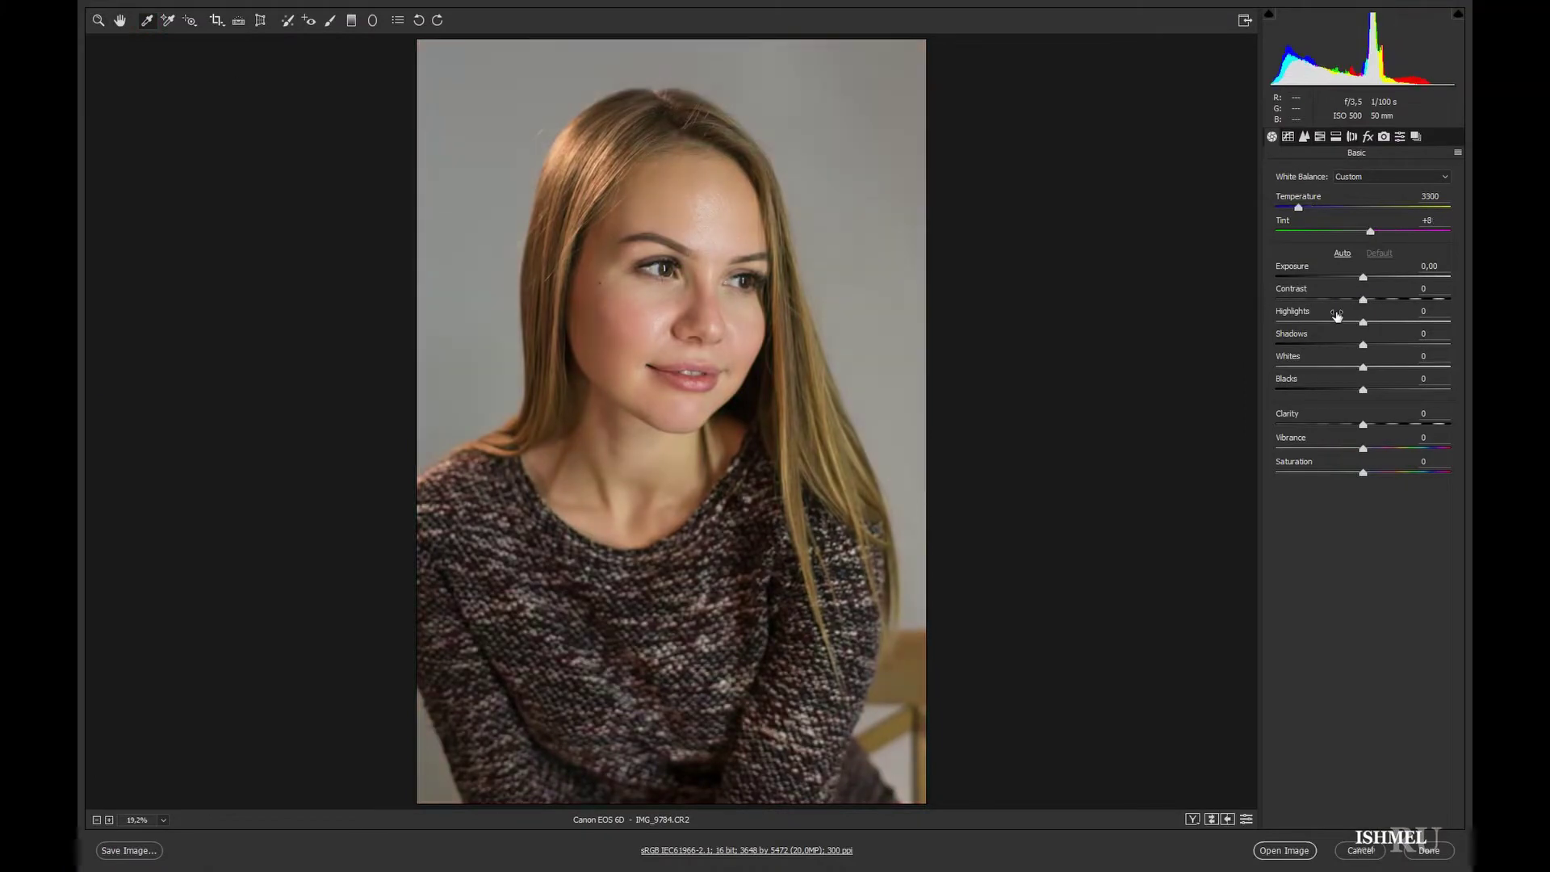
- Give the raw portrait custom white balance 3300/+8, exposure +0.25 and contrast +15
drag(1362, 300, 1377, 300)
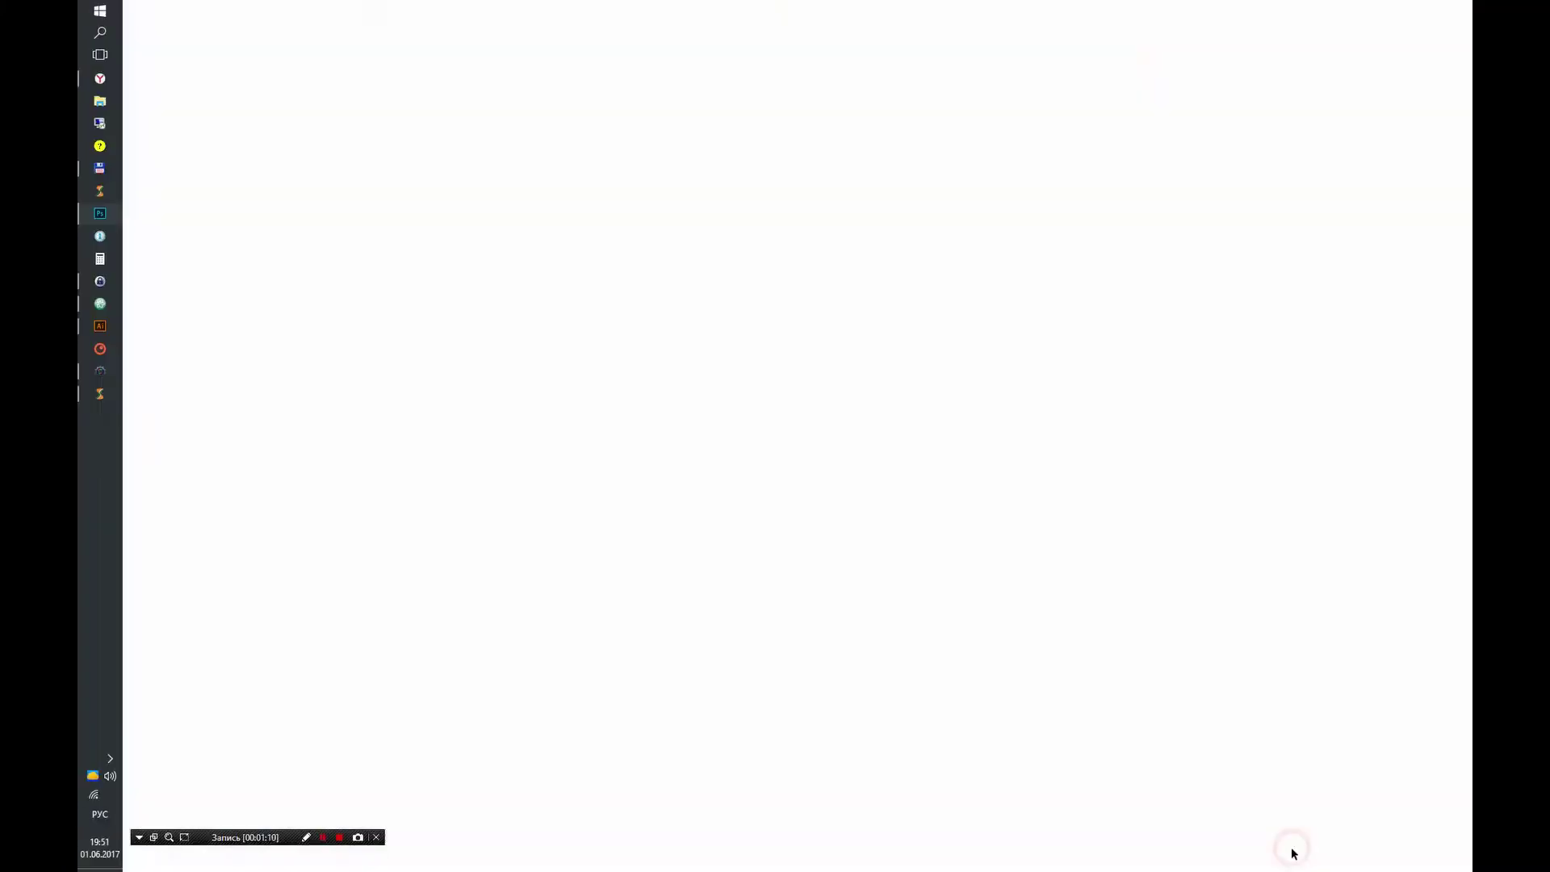
key(m)
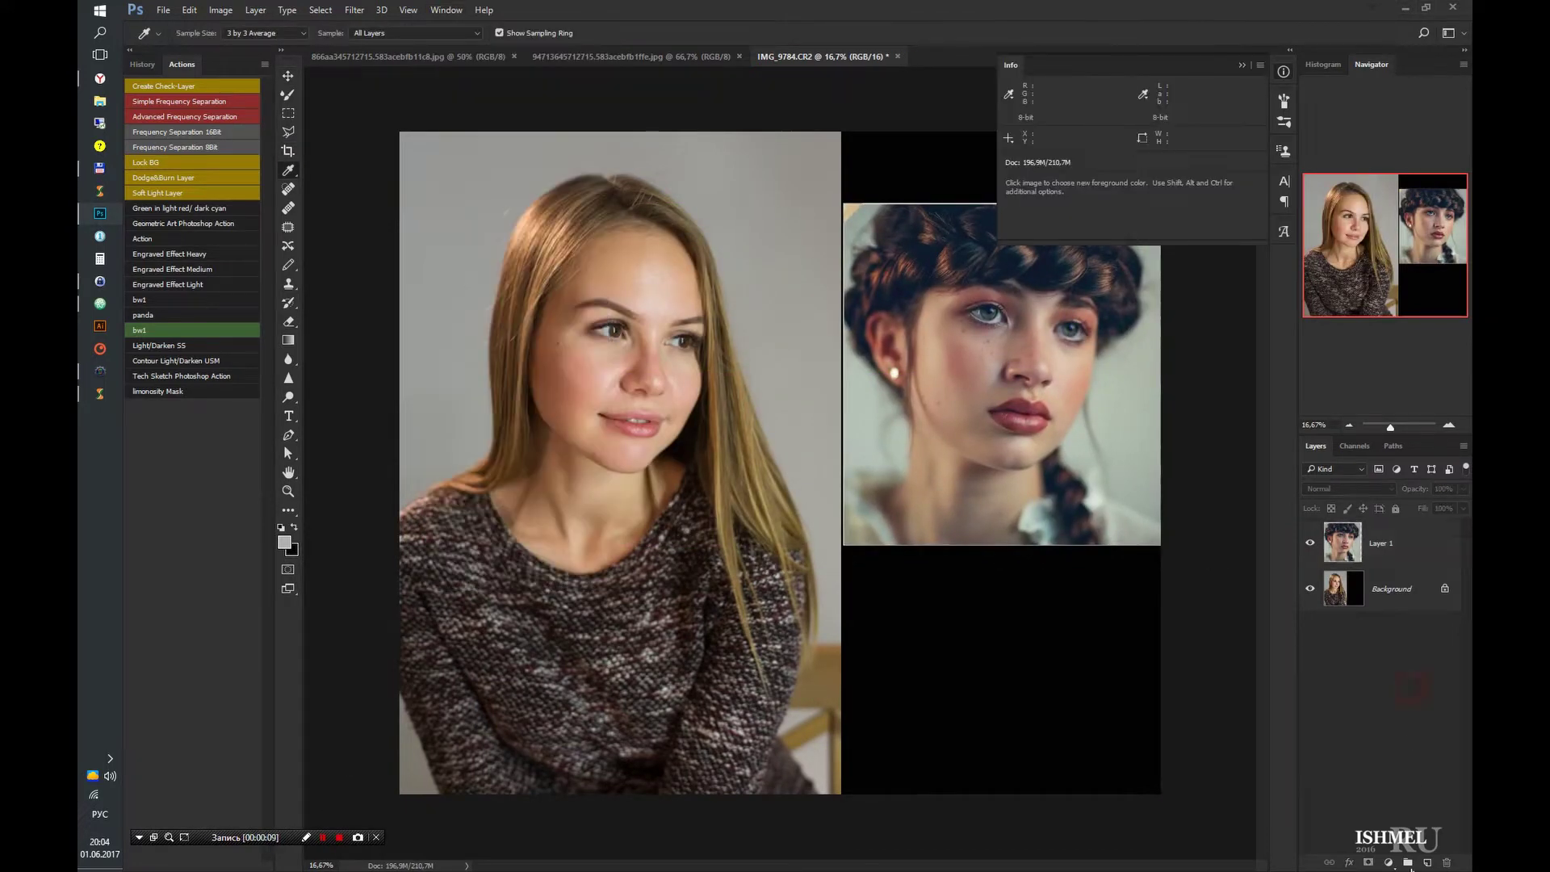
- Add a Black & White adjustment layer and a Curves layer shaped with two points
click(1388, 862)
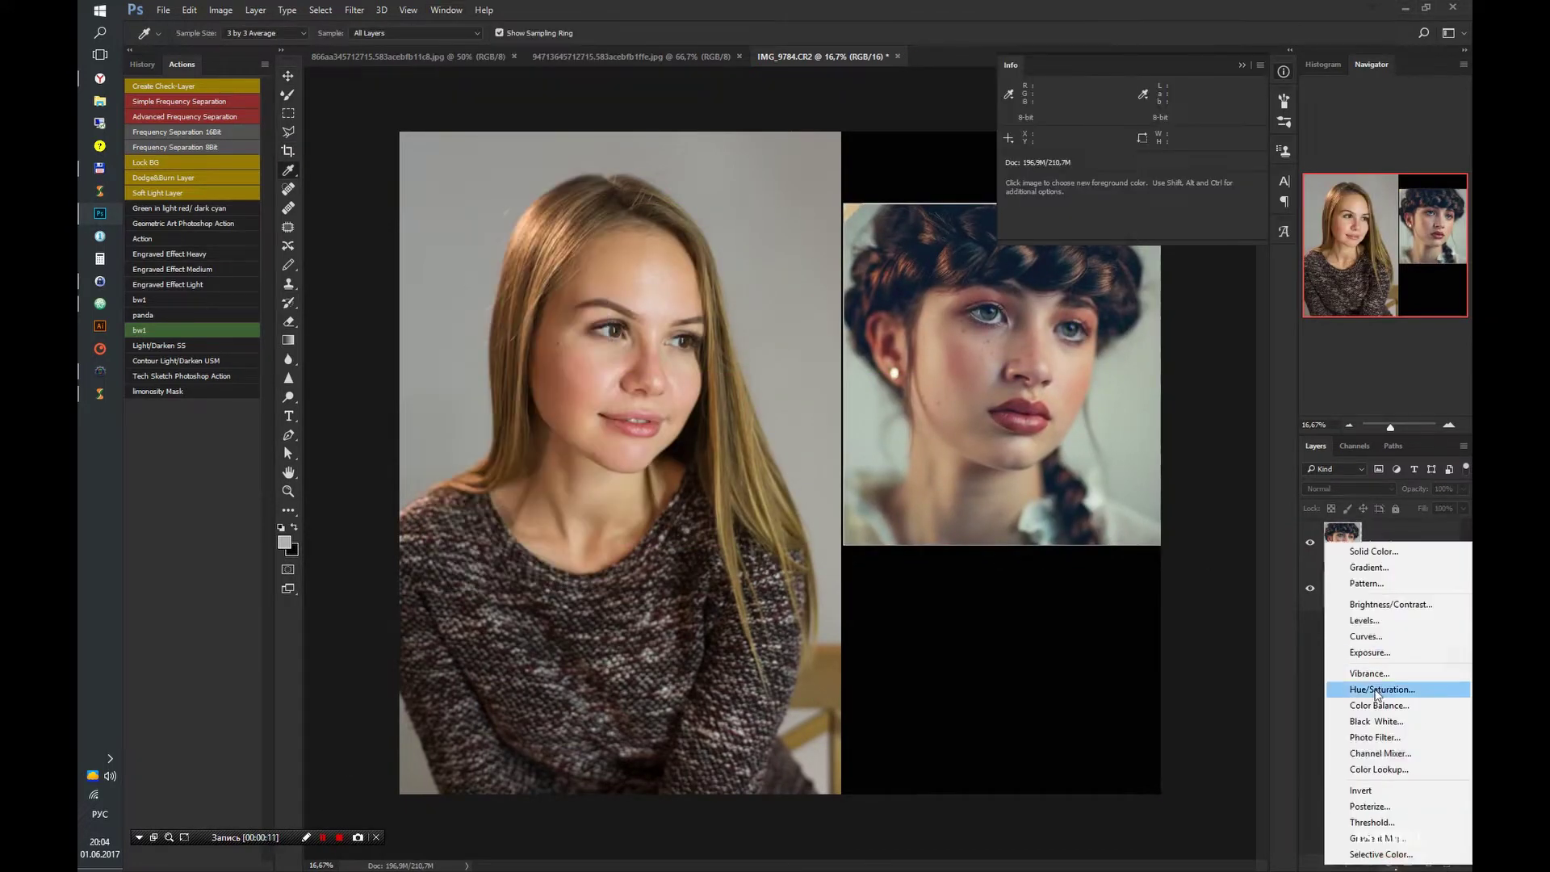
click(1372, 685)
click(1209, 431)
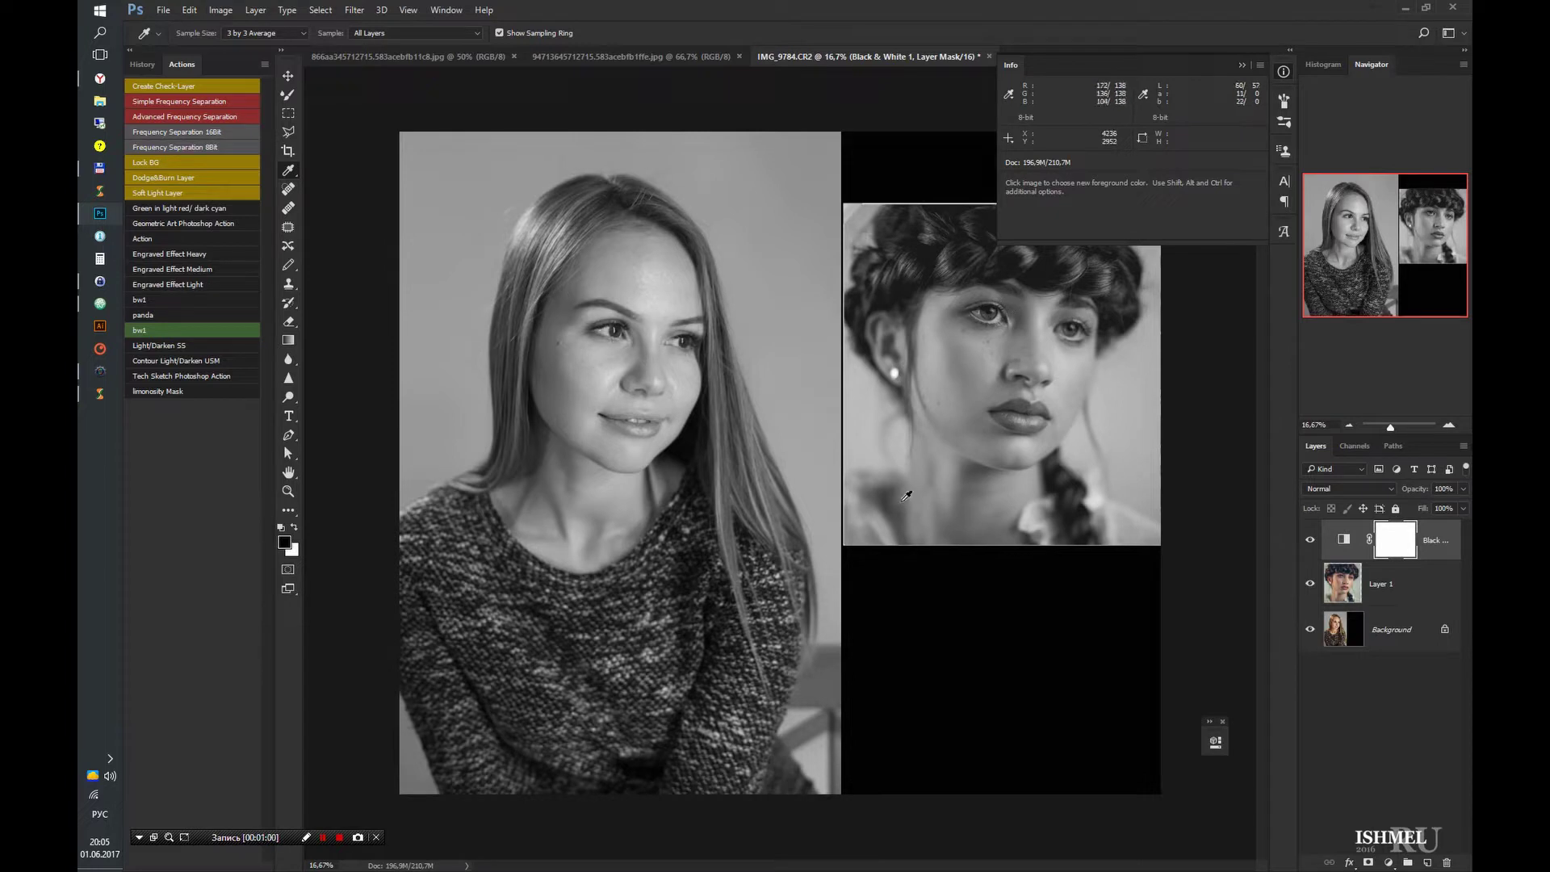
click(1388, 862)
click(1421, 593)
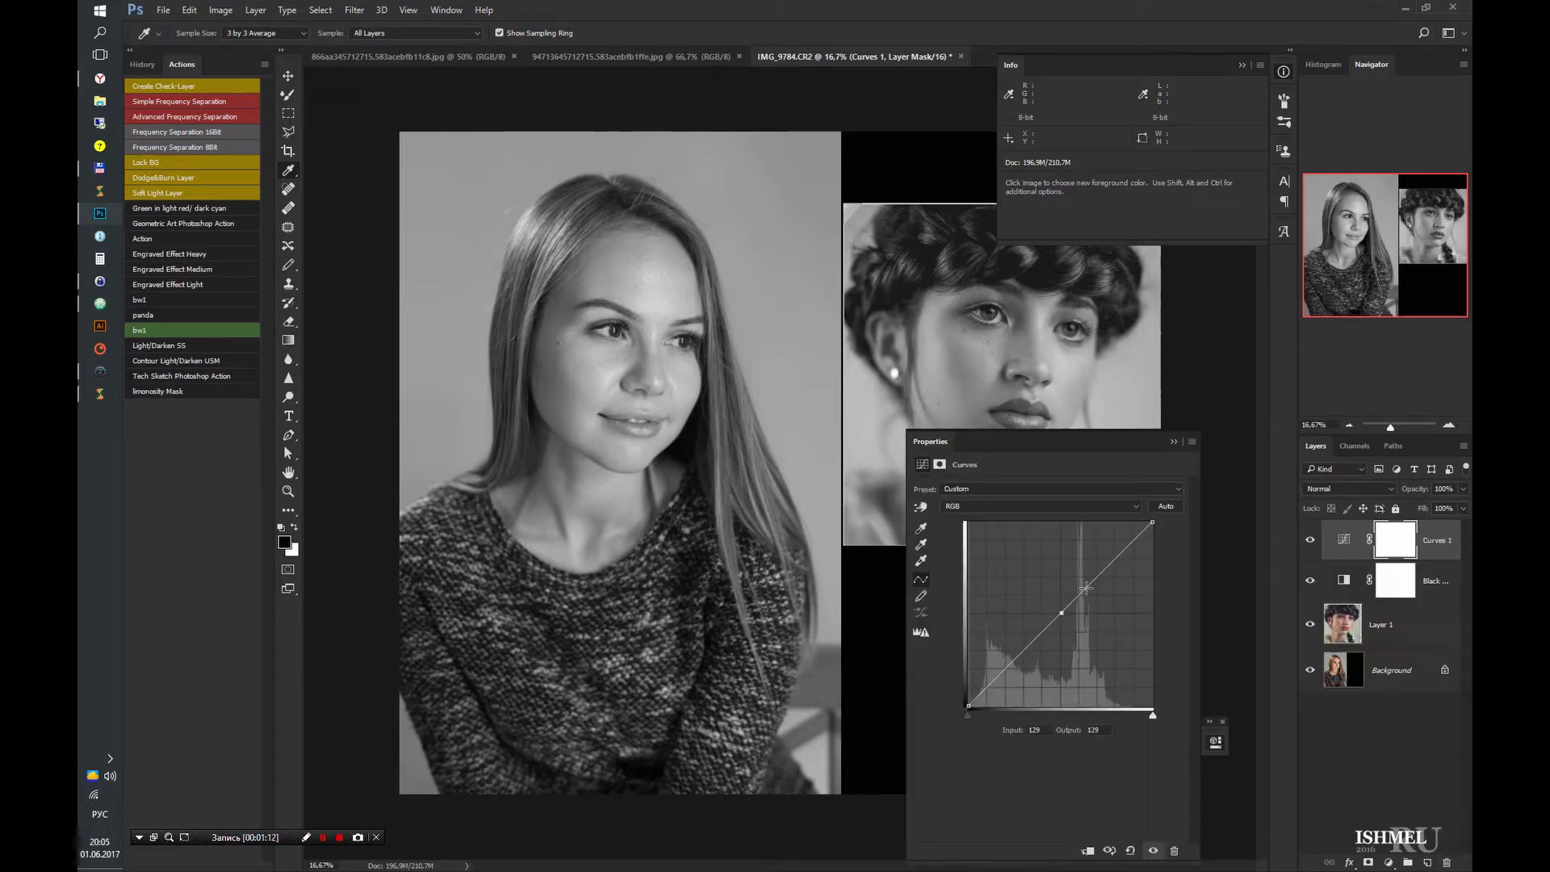
click(1122, 555)
click(1001, 676)
click(1173, 441)
- Fill the Curves mask black over the right-half reference so only the left portrait changes
key(m)
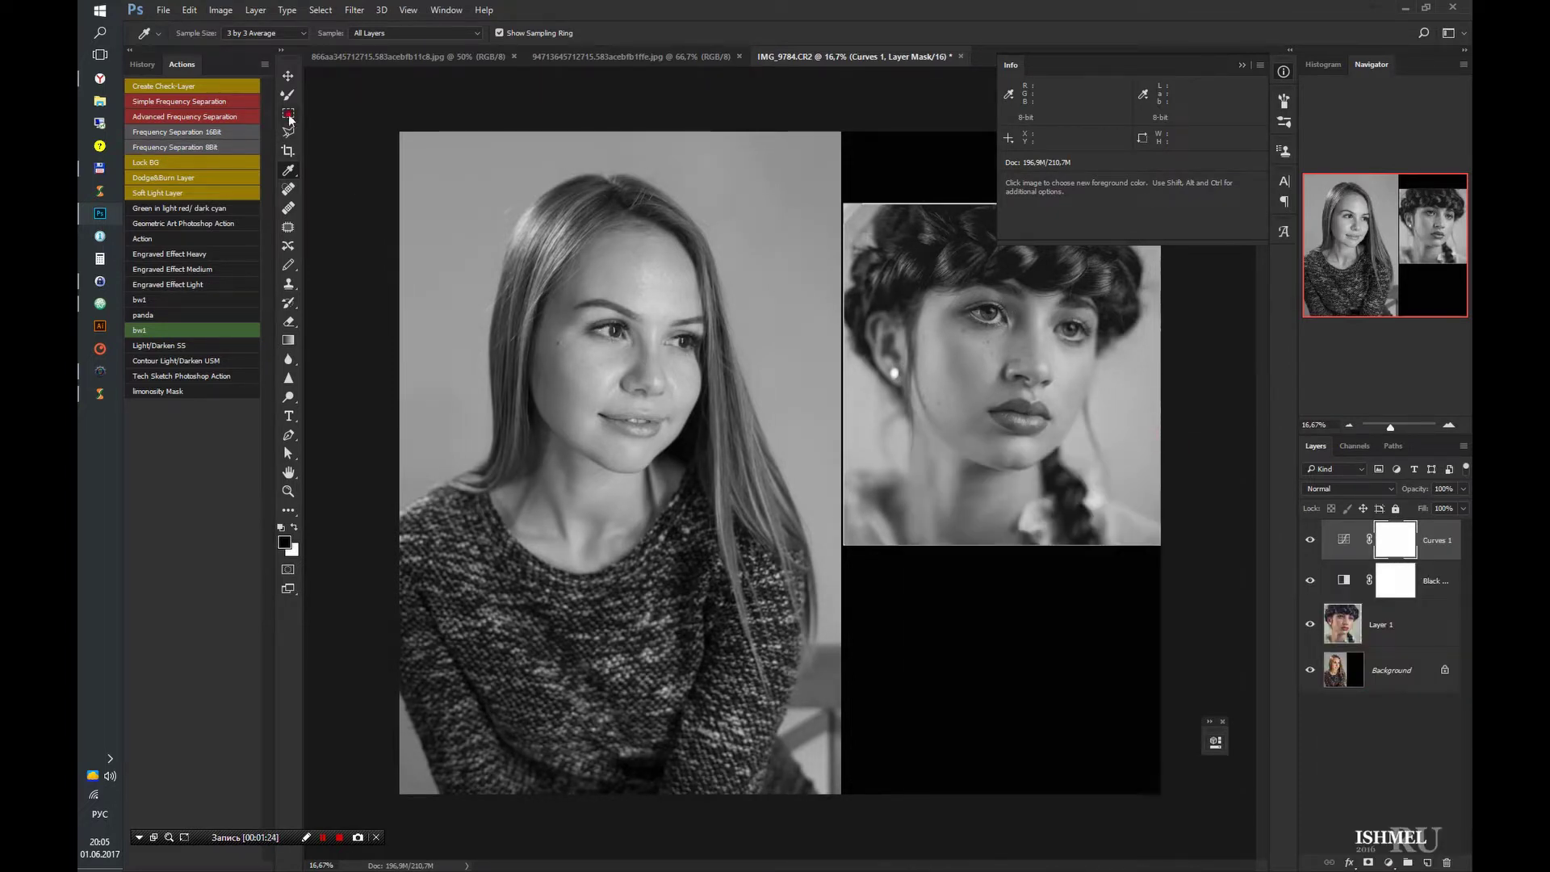
drag(840, 129, 1166, 548)
key(x)
key(ctrl+BackSpace)
key(ctrl+d)
- Hide the Black & White layer, select Curves 1 and sample a grey tone
click(1310, 579)
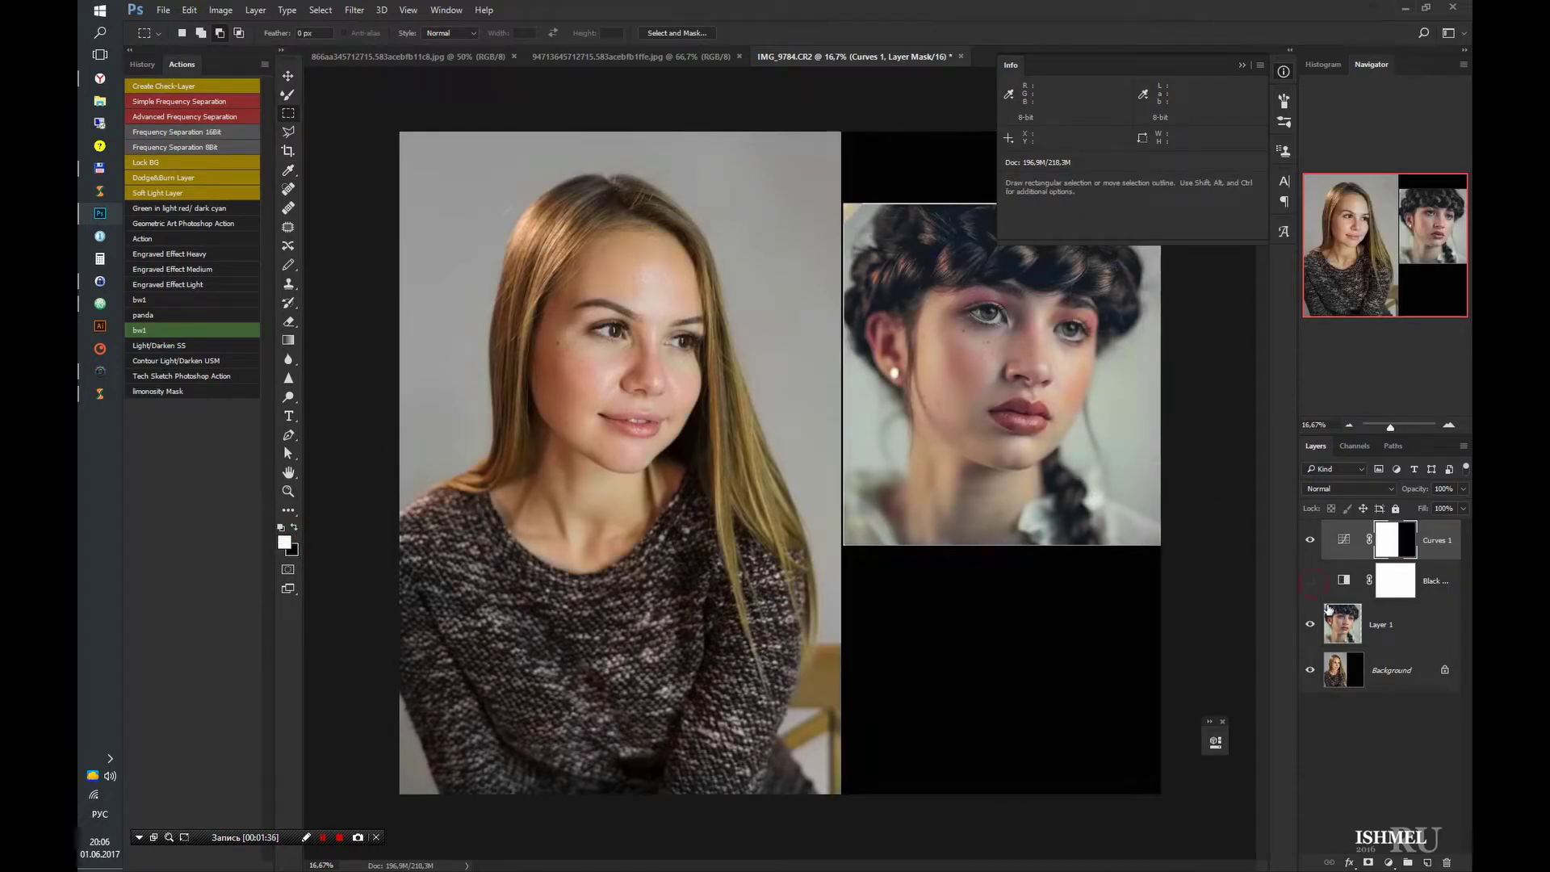
key(i)
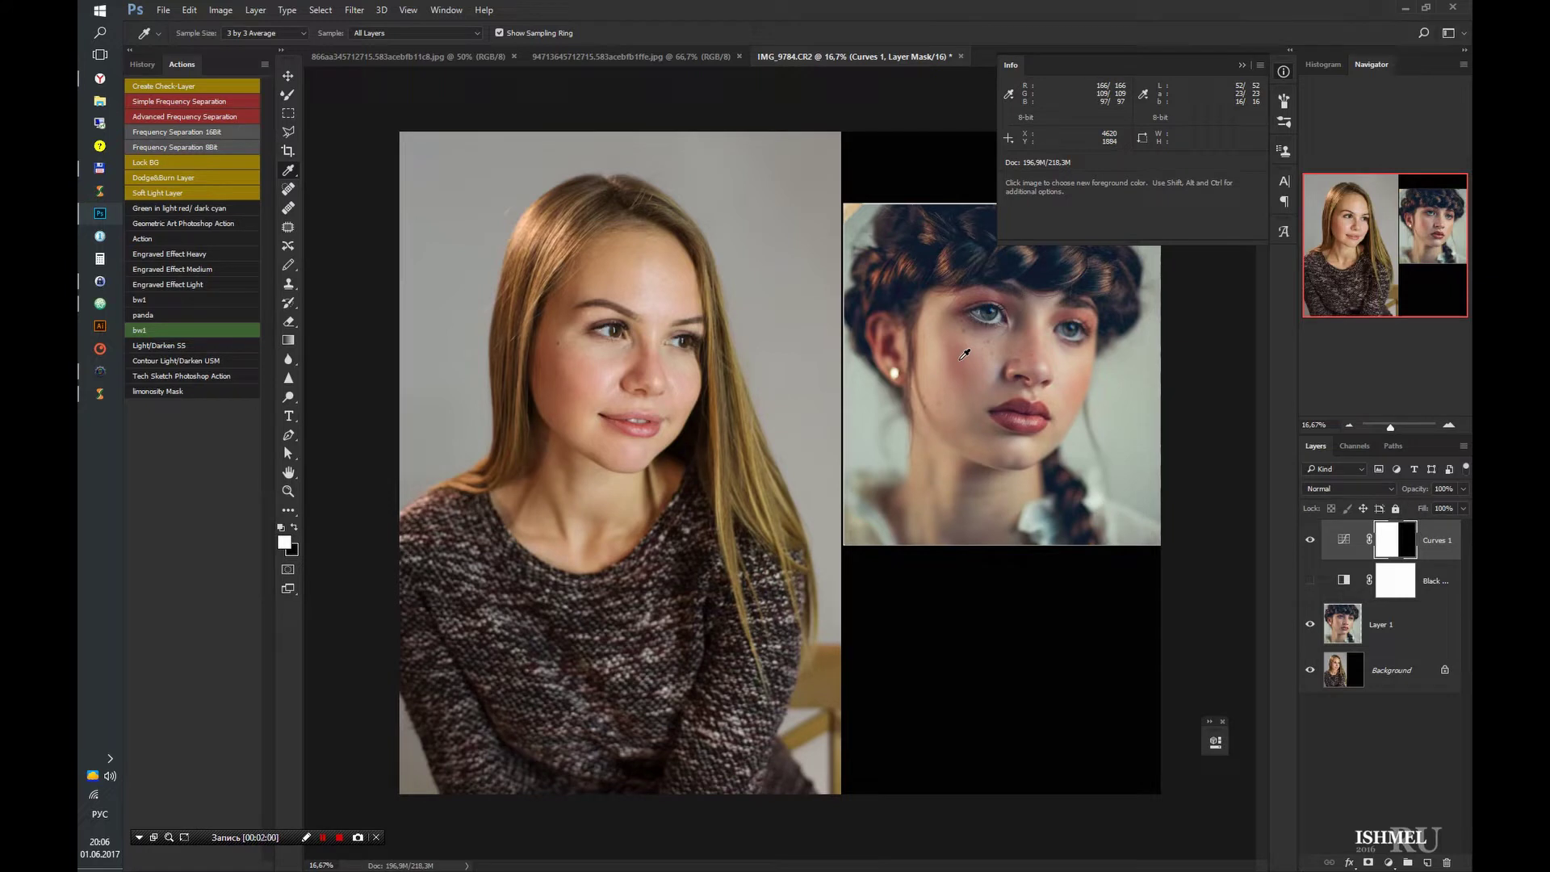
click(1343, 539)
click(761, 457)
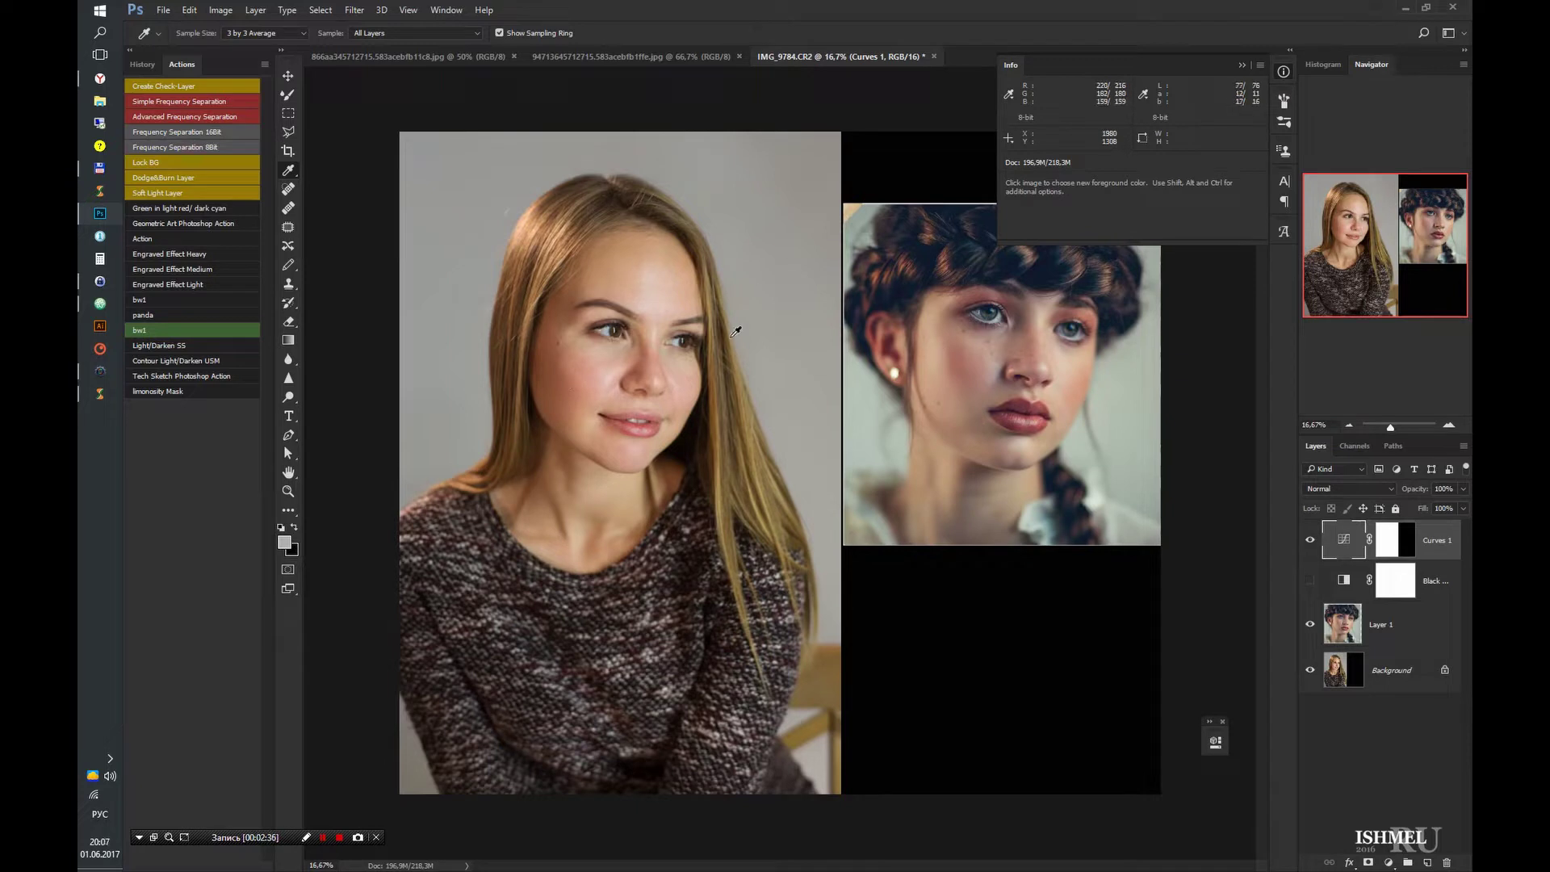
- Place five colour sample points on the reference's cheeks, lips and chin
right_click(288, 169)
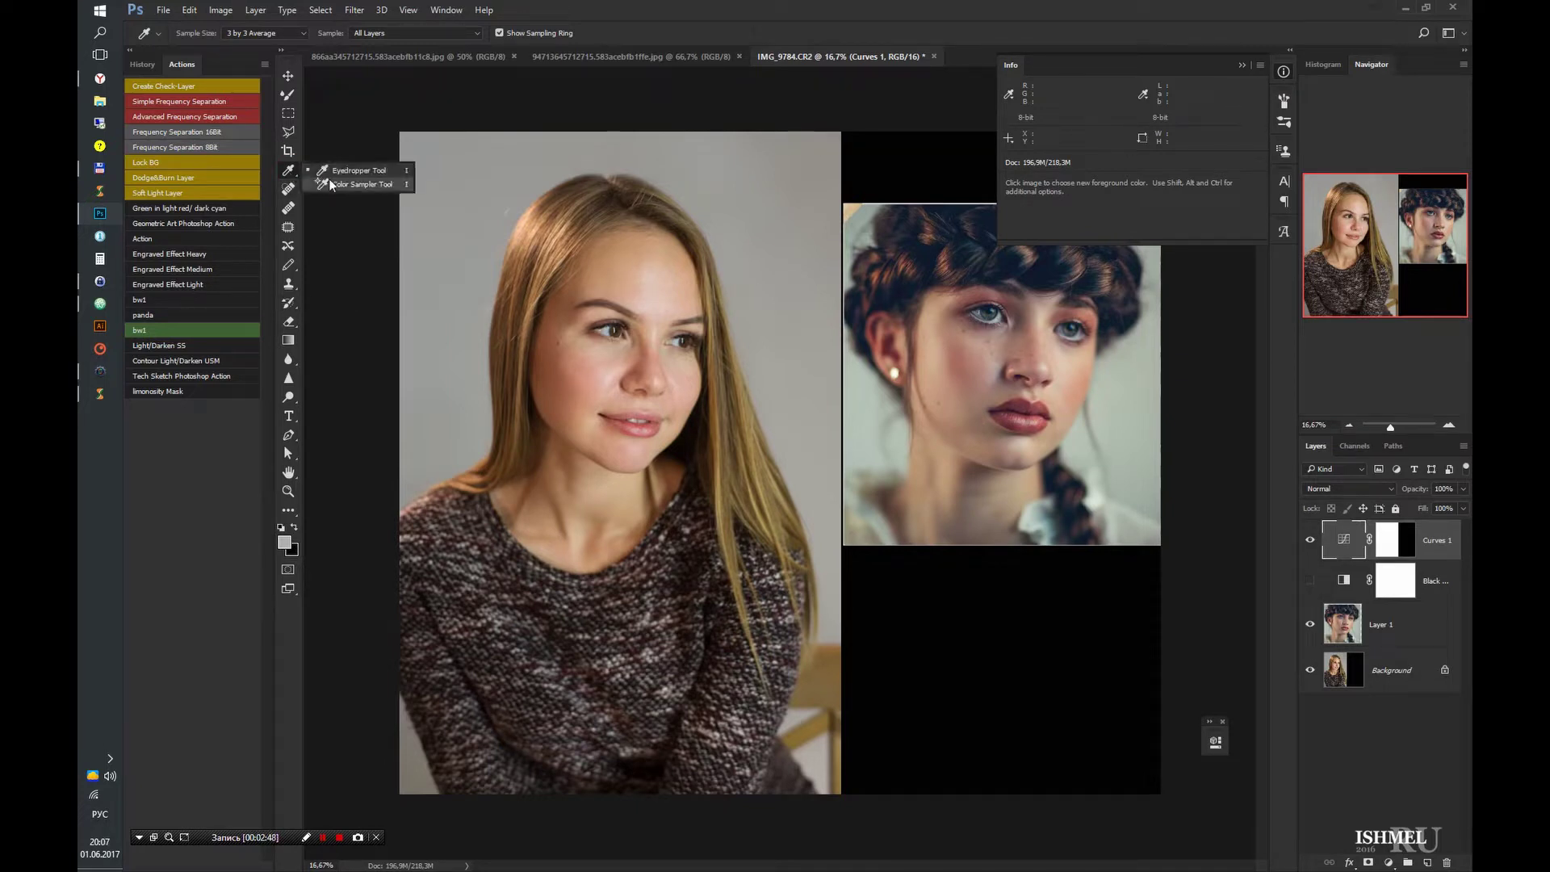
click(347, 187)
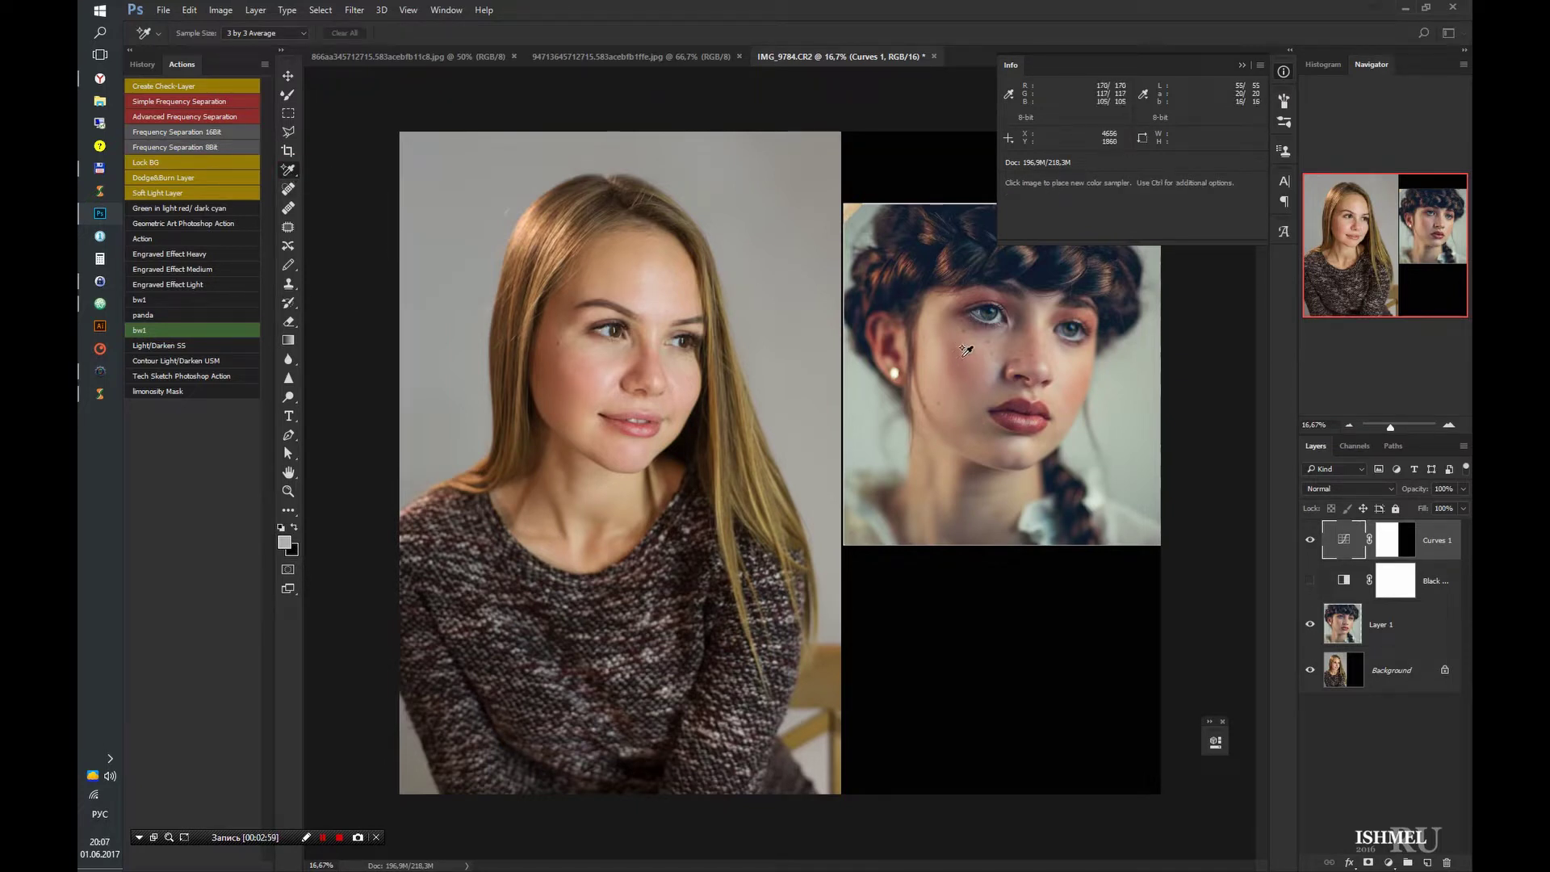
click(961, 369)
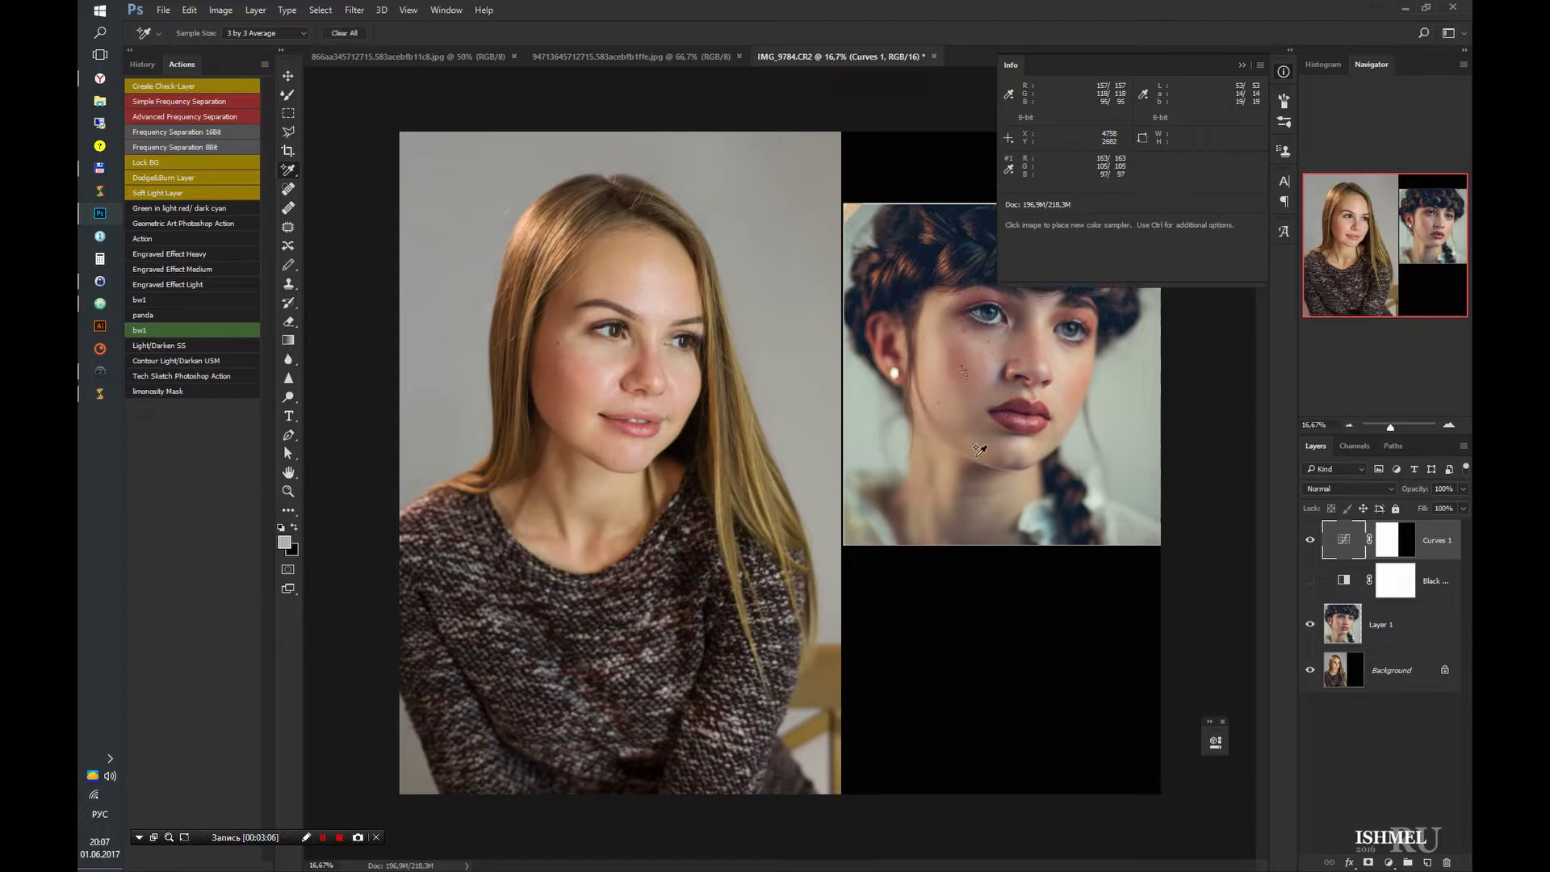
click(931, 360)
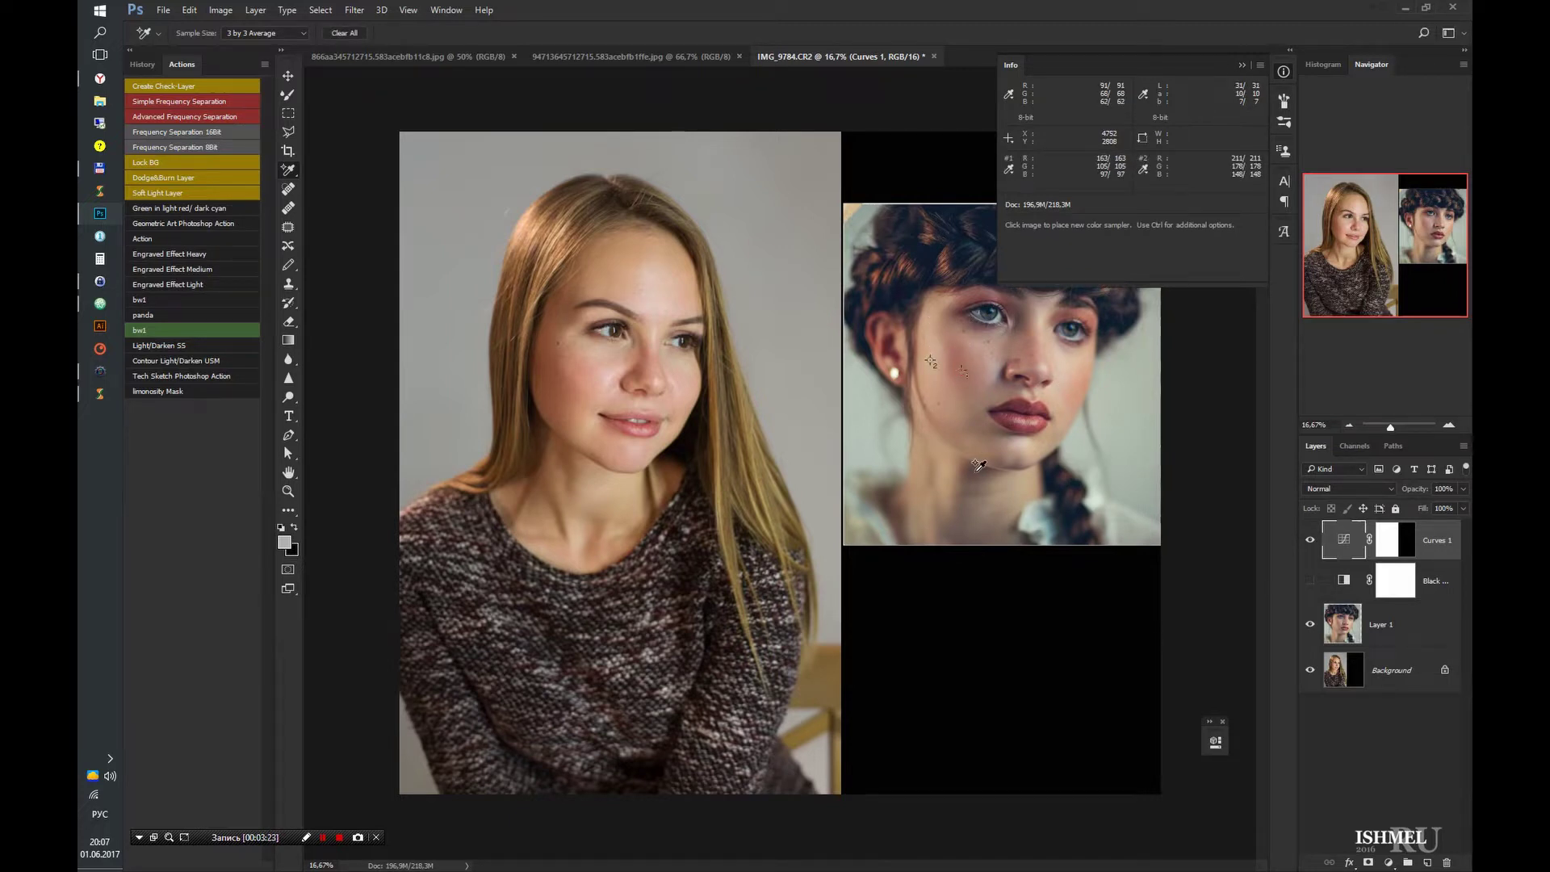
click(1013, 425)
click(1030, 422)
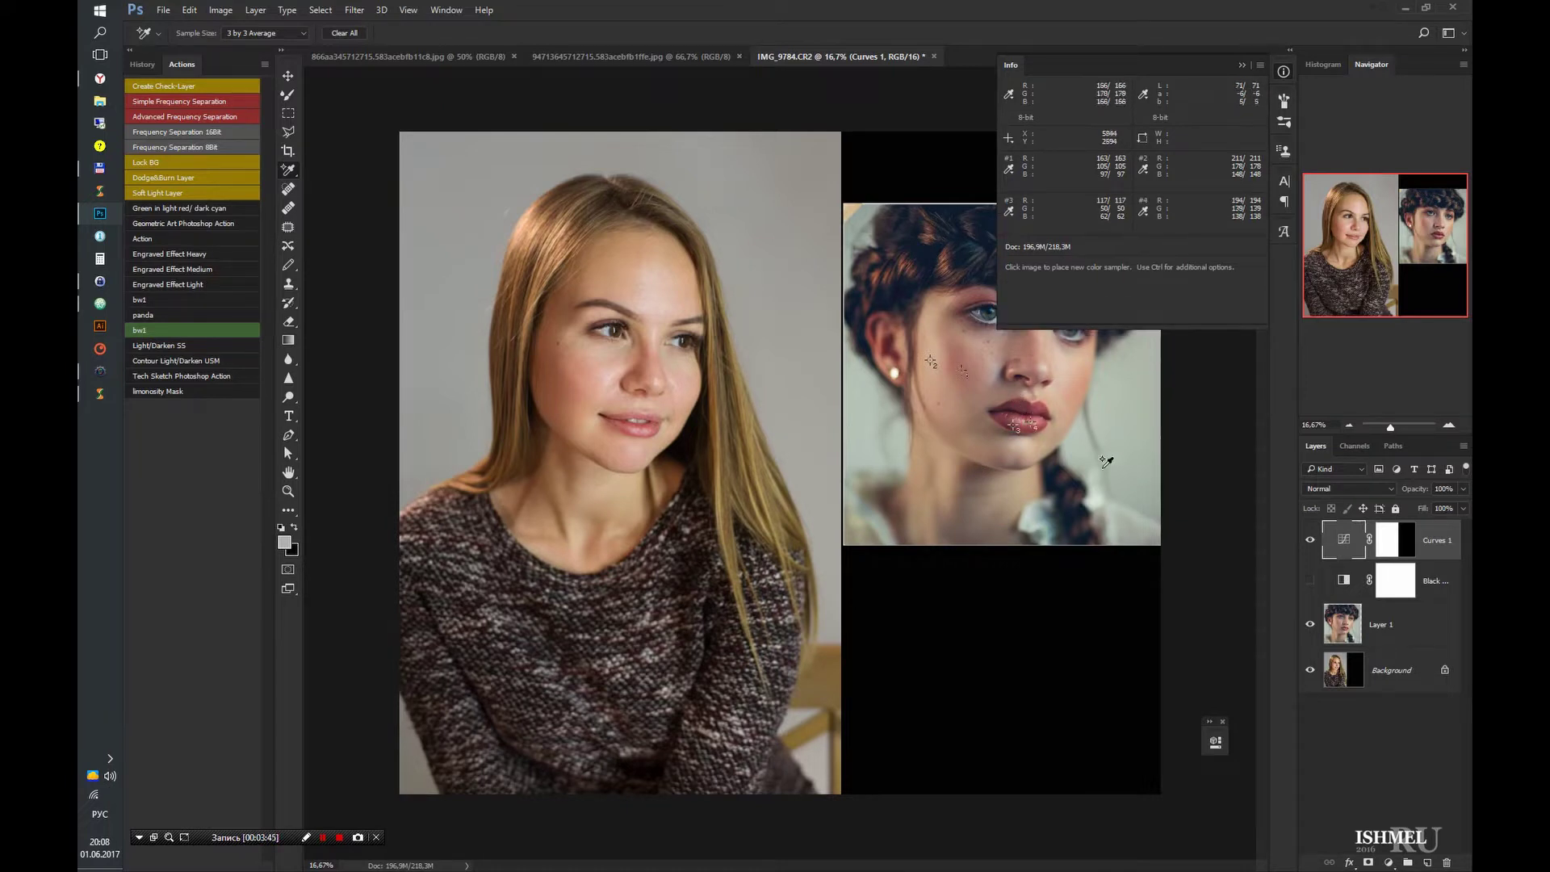
click(977, 467)
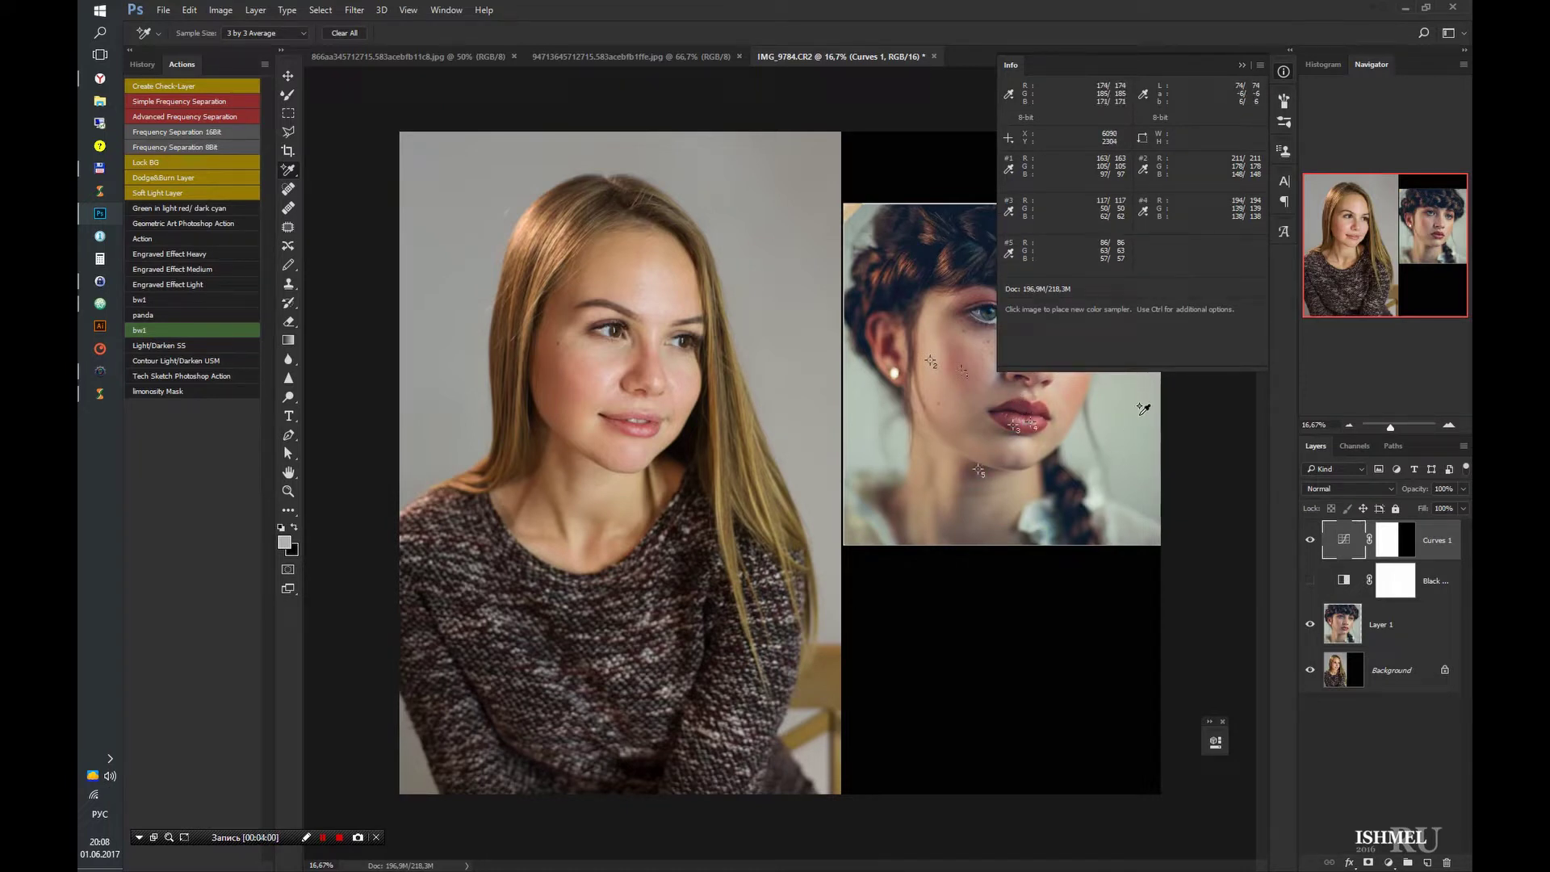
key(v)
ctrl+click(1133, 386)
- Add a second Curves layer with Curves 1's mask copied onto it, then select Background
drag(1163, 64, 291, 468)
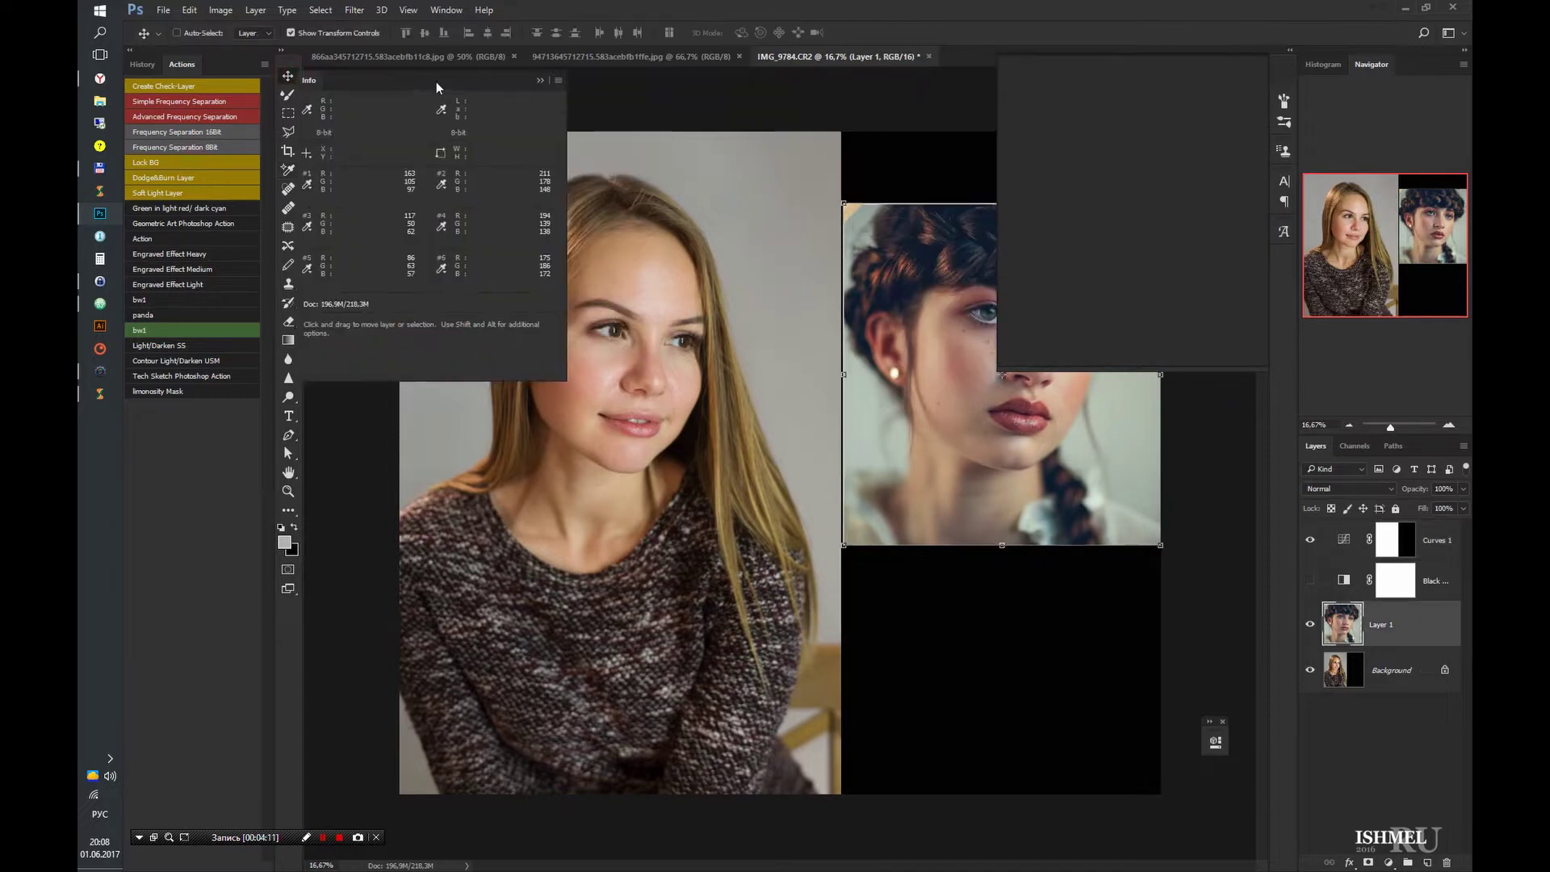
key(ctrl+m)
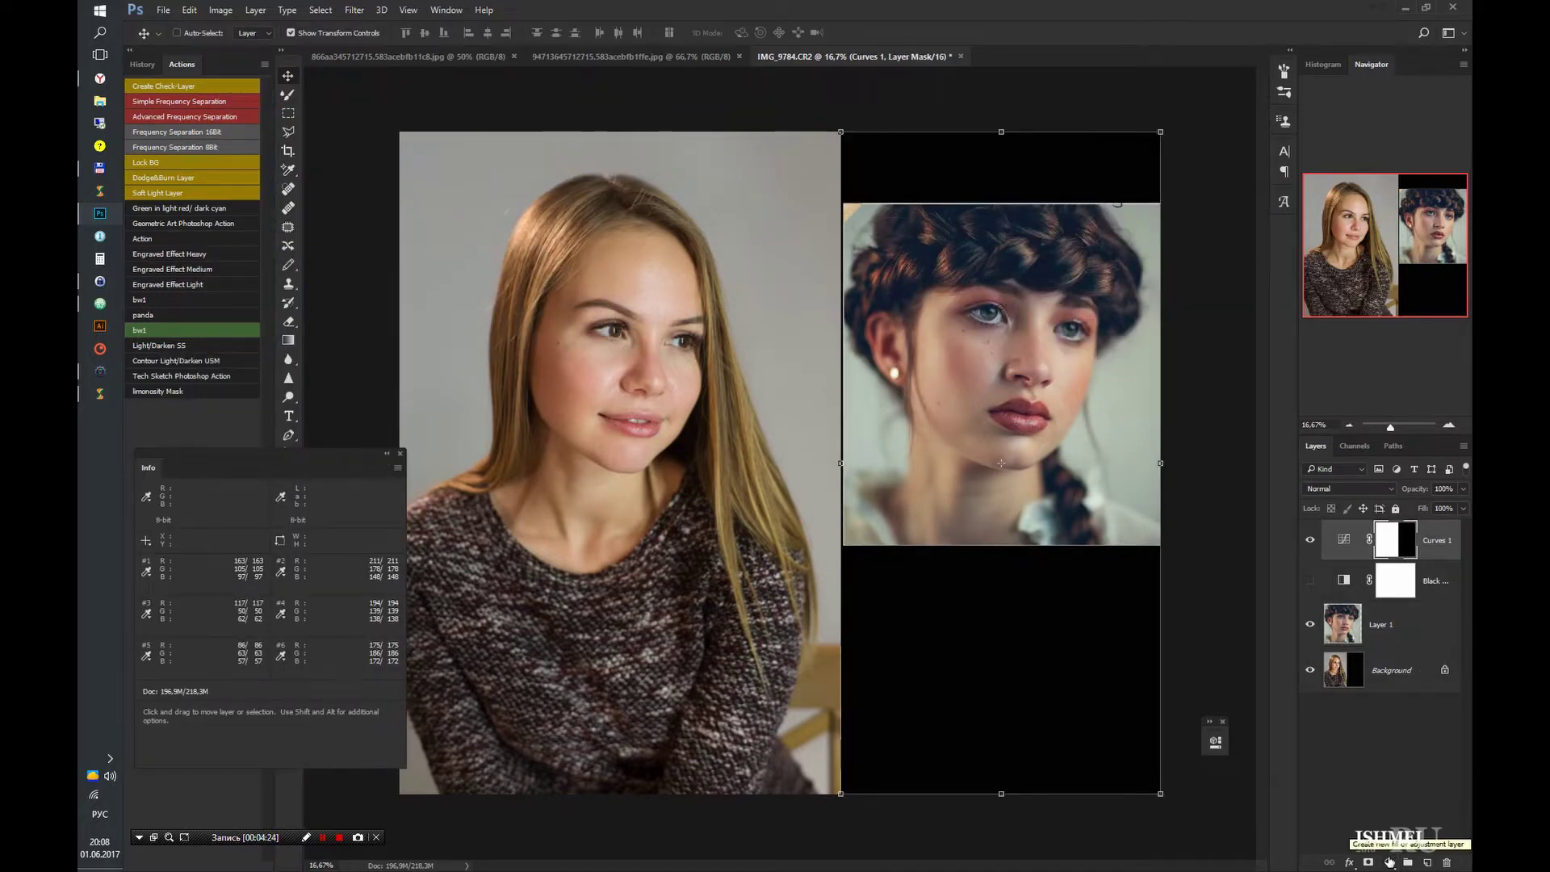
drag(1395, 580, 1395, 540)
click(727, 329)
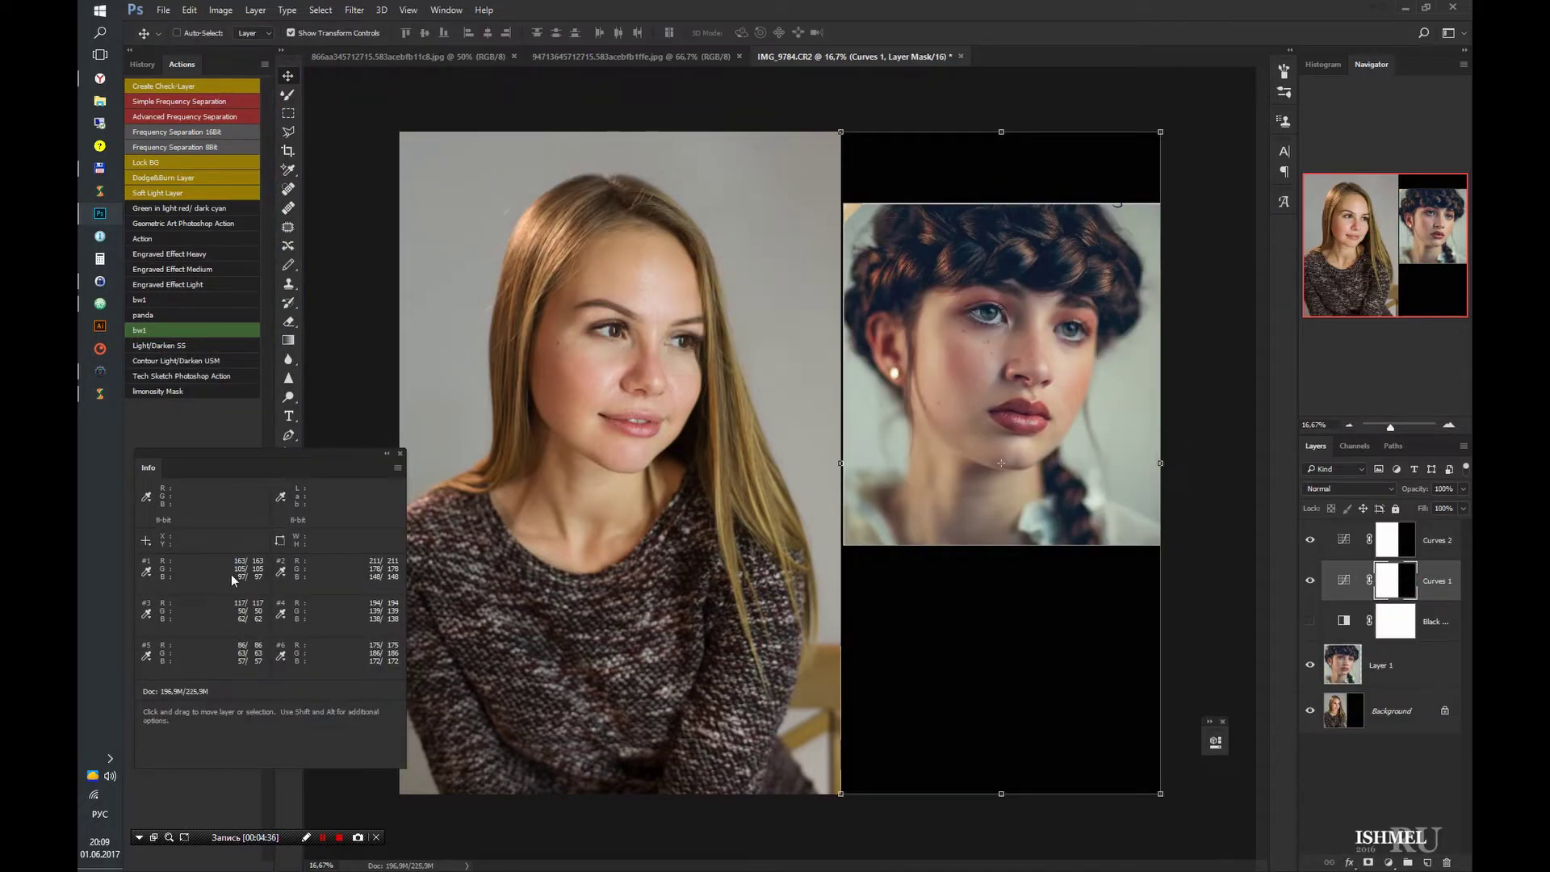
click(1404, 666)
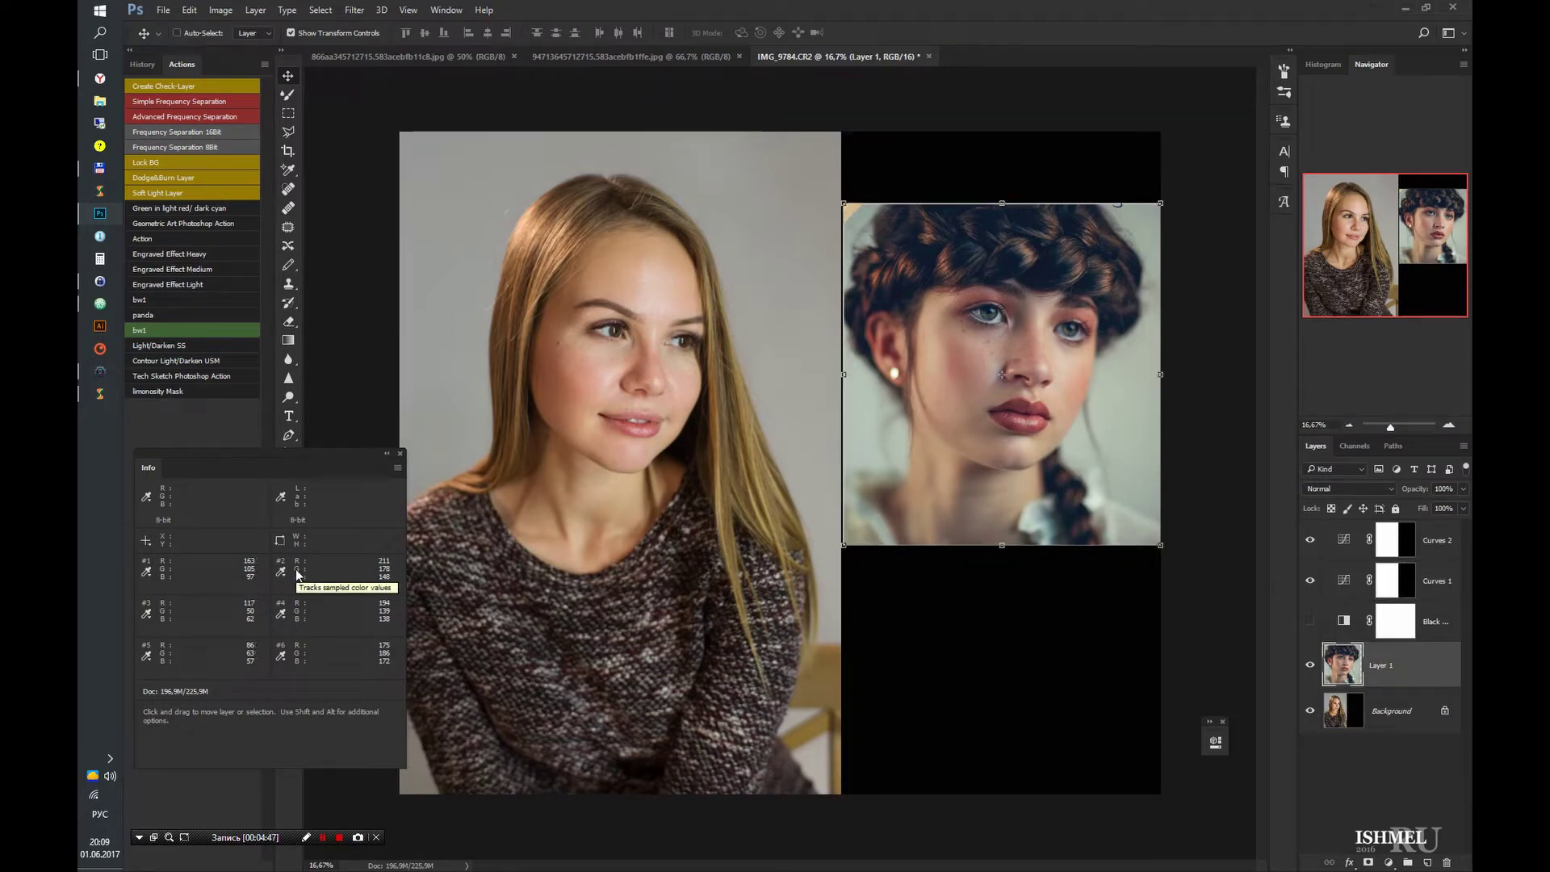
click(1397, 710)
click(321, 9)
- Select the grey backdrop with Color Range and copy it to a new Layer 2
click(343, 155)
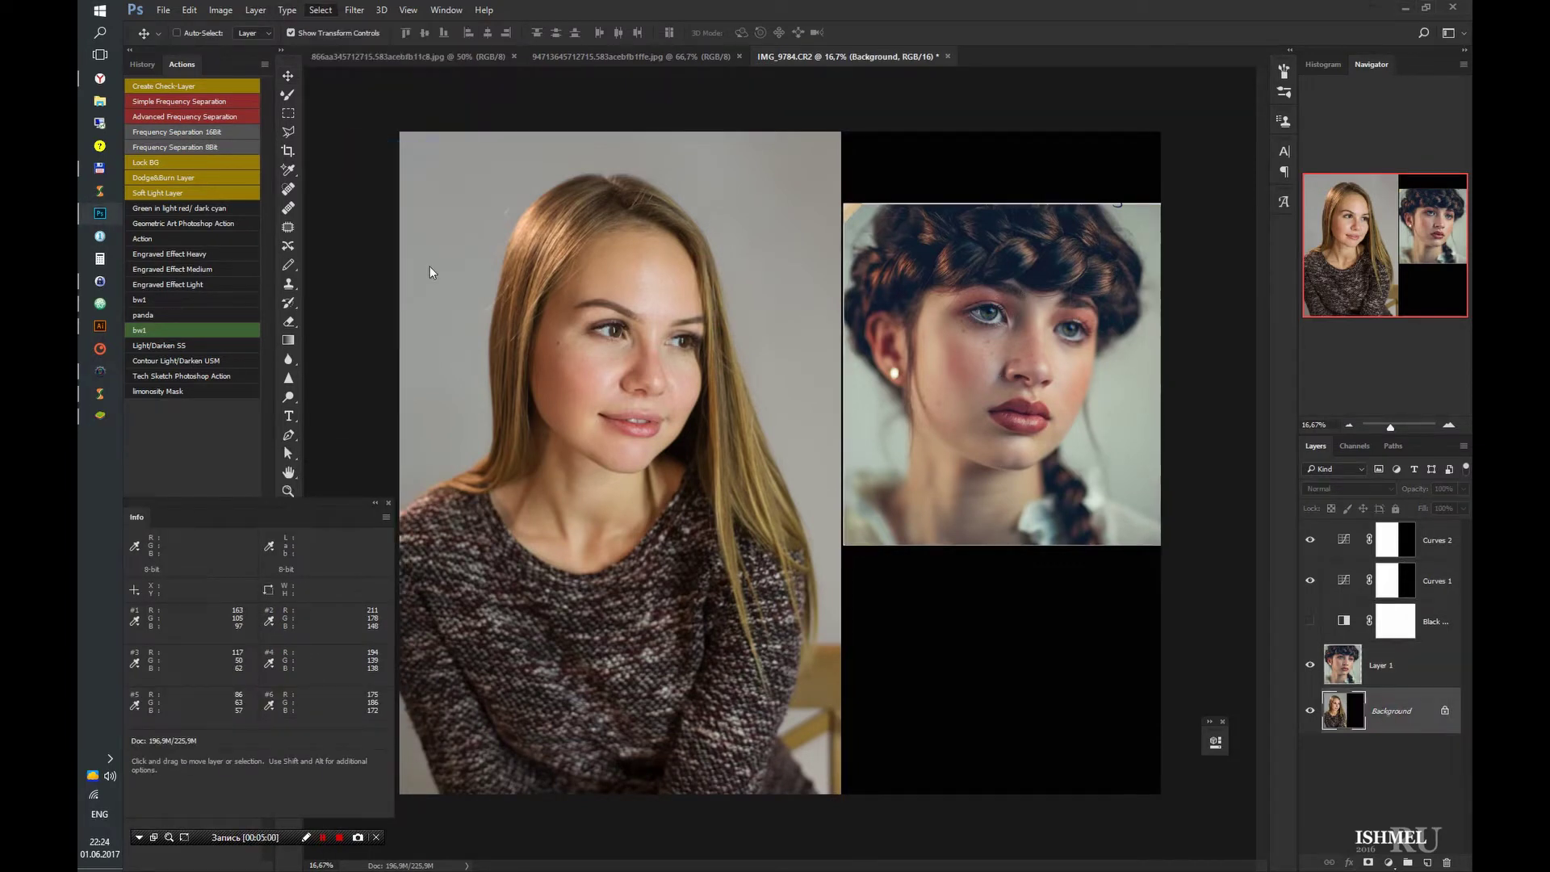
drag(616, 158, 803, 411)
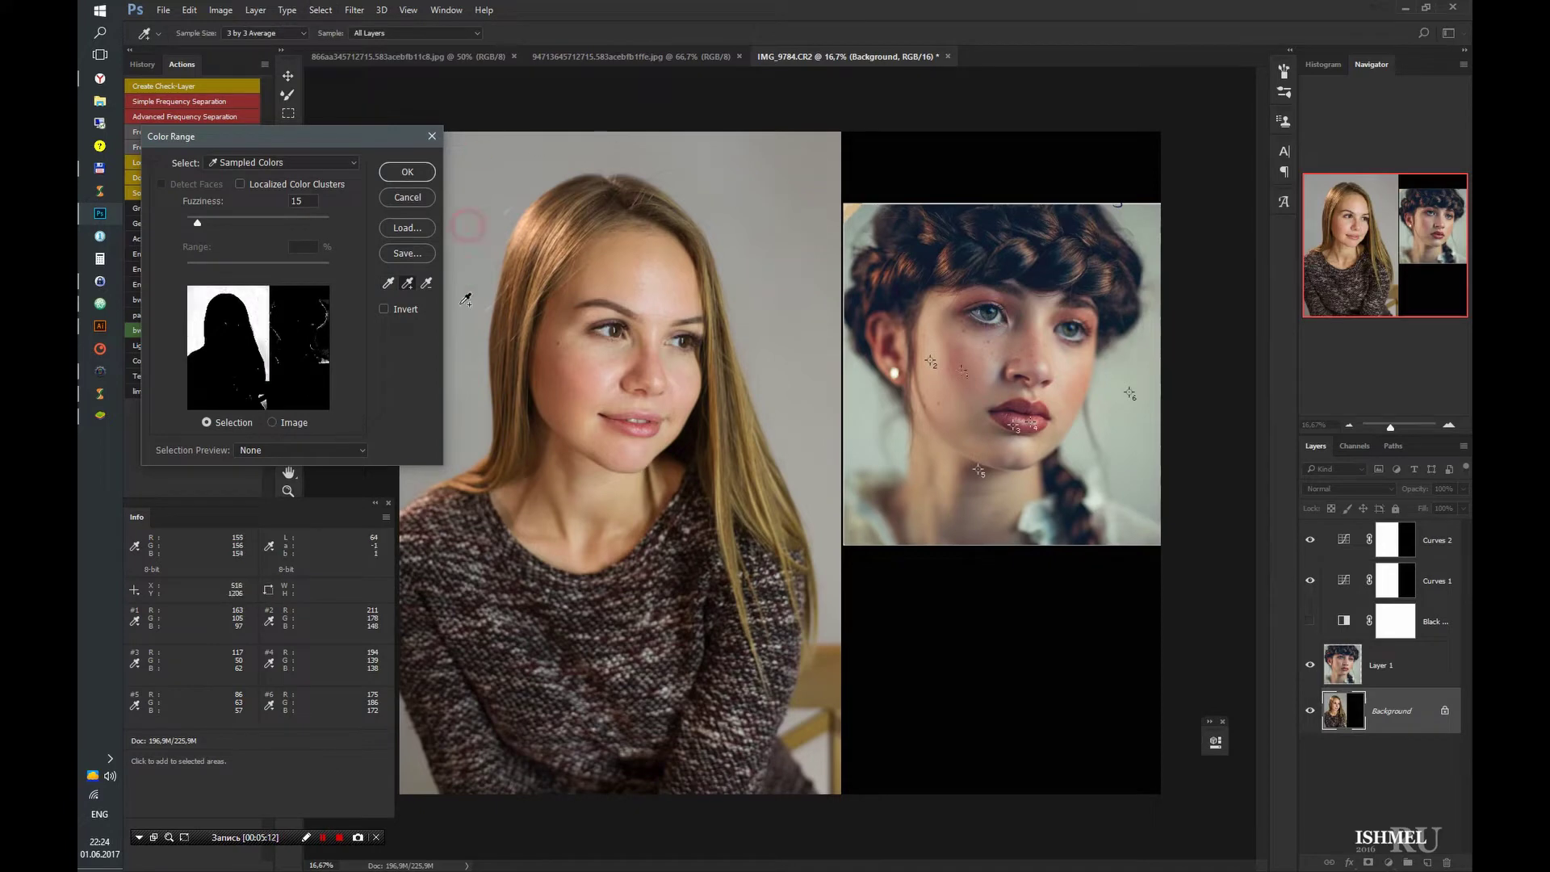
click(396, 171)
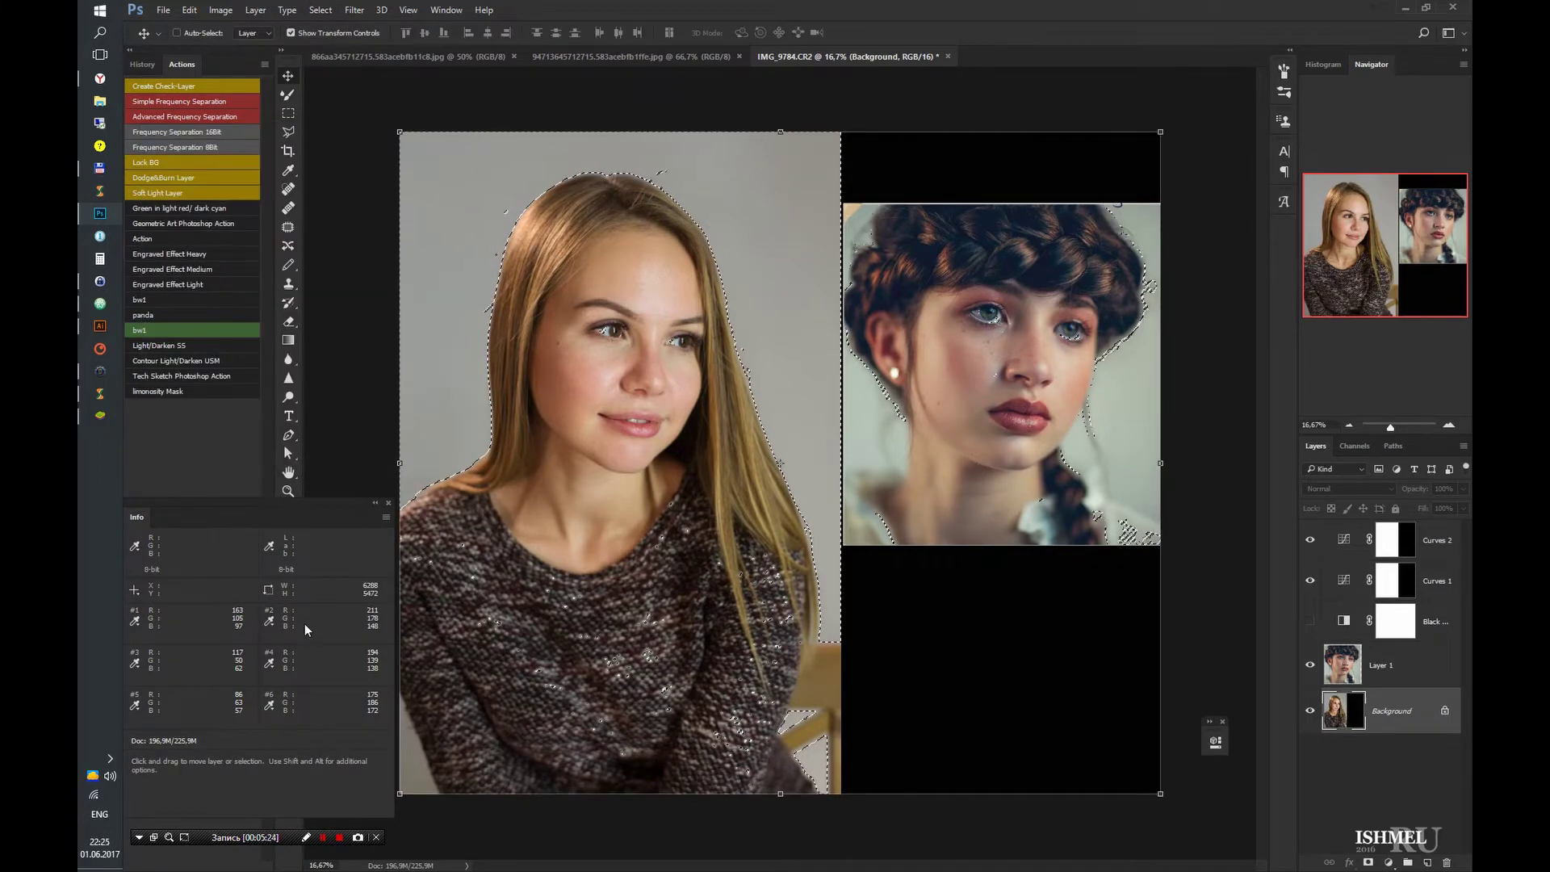
key(m)
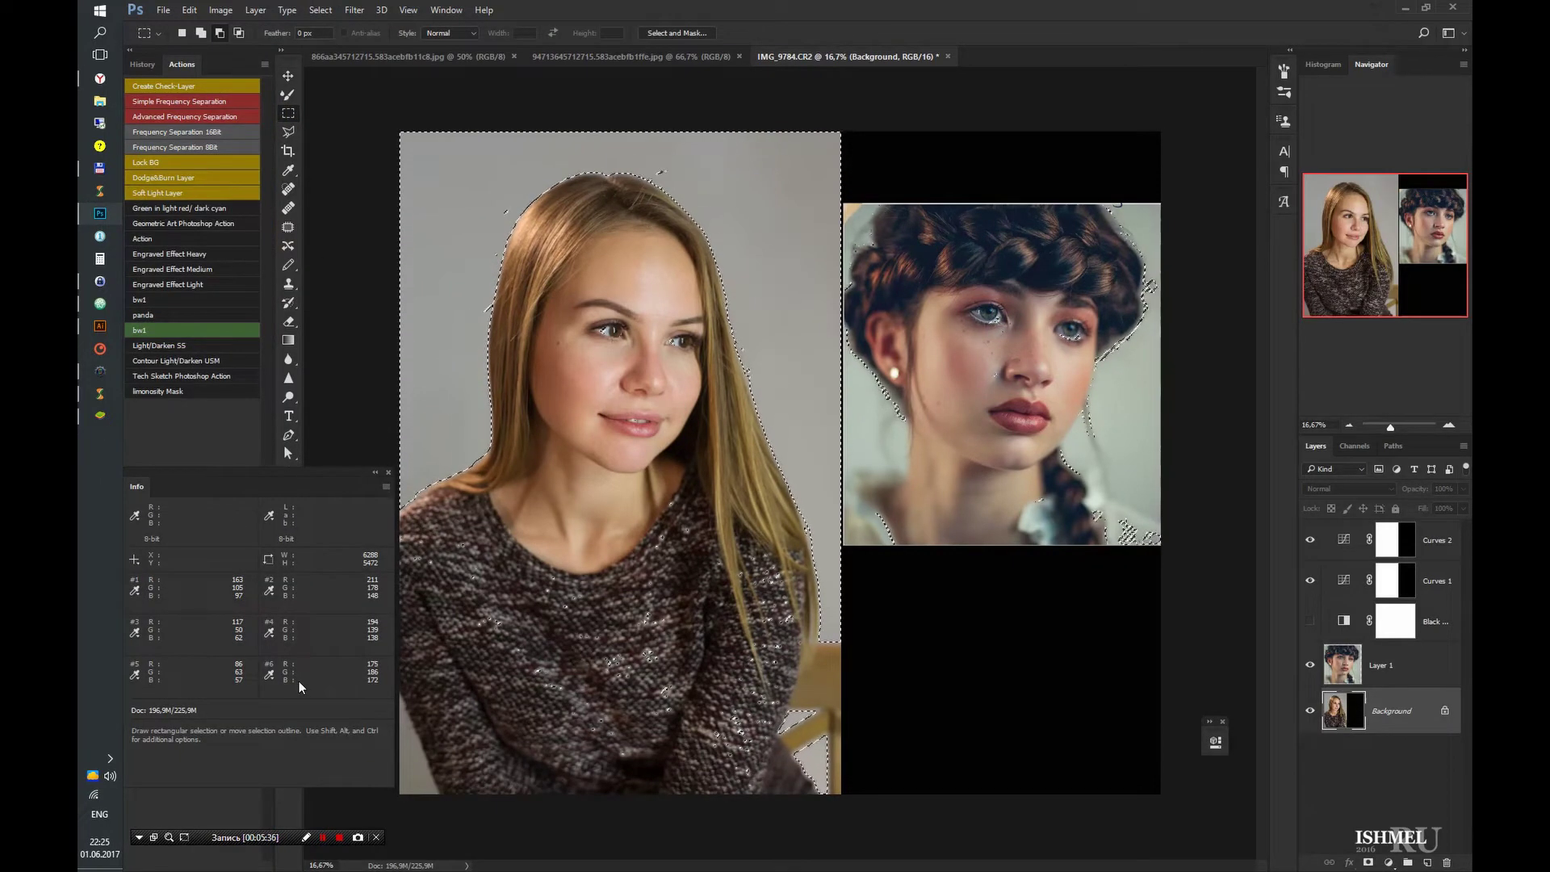
key(ctrl+j)
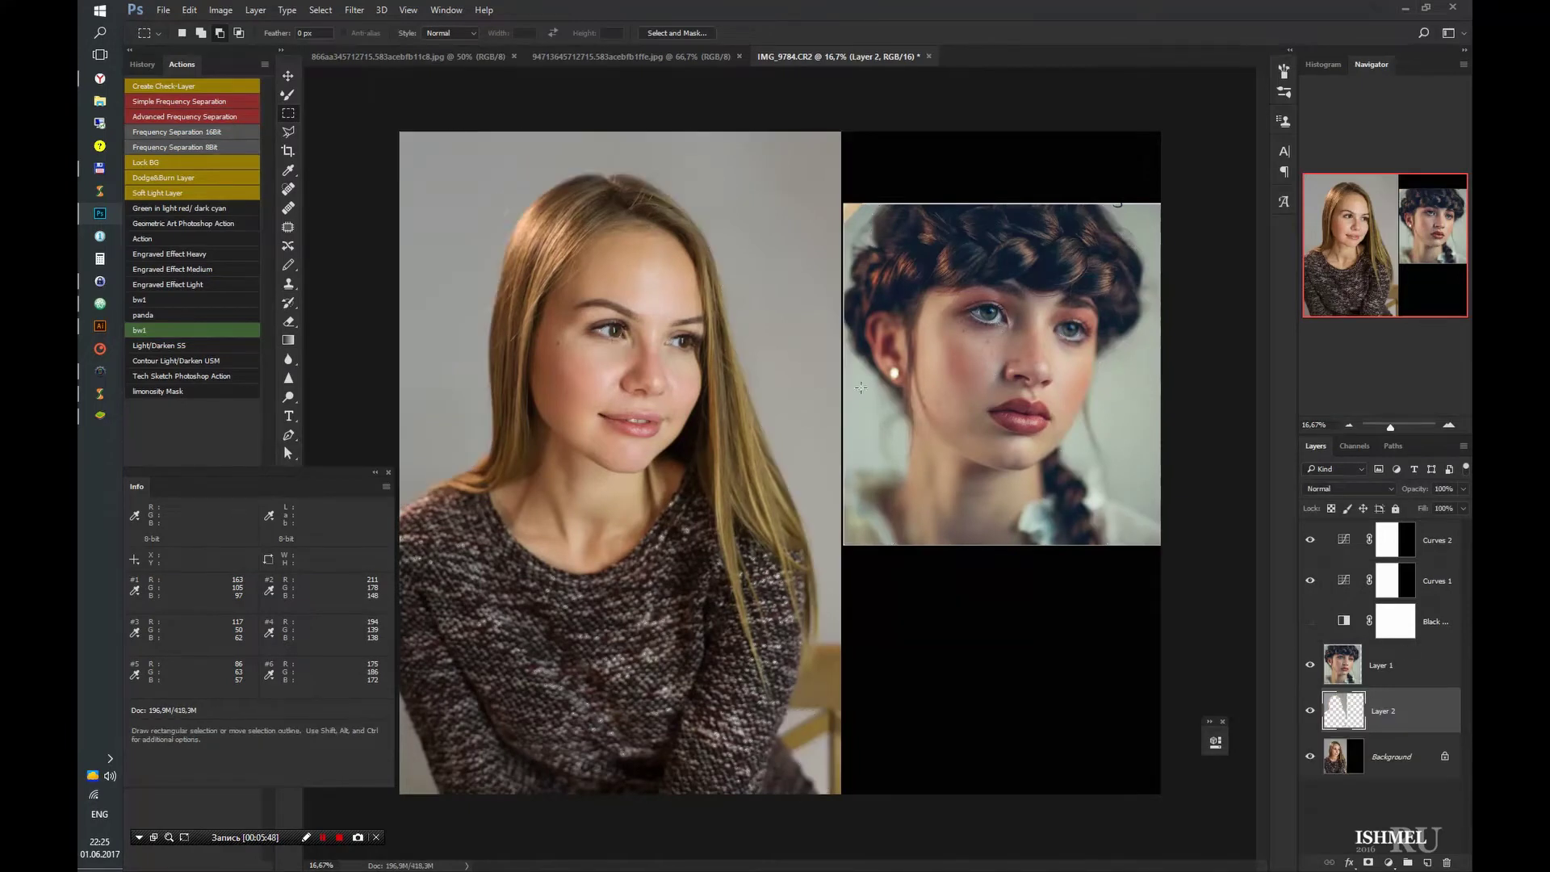
- Add a Curves 3 adjustment clipped to the backdrop Layer 2
key(i)
click(1403, 680)
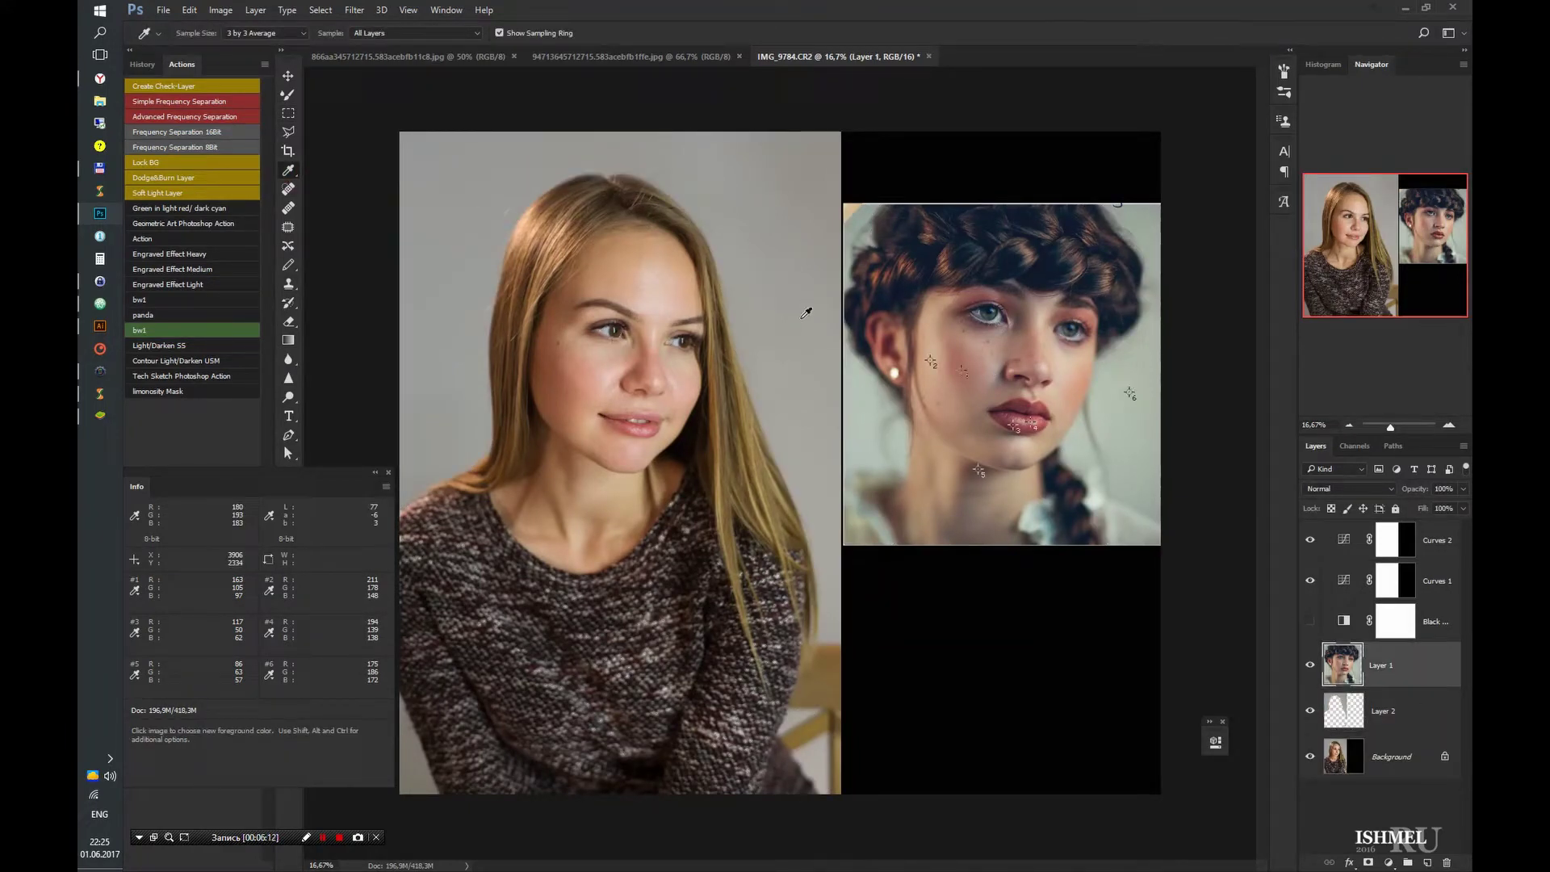
click(1390, 756)
click(1384, 710)
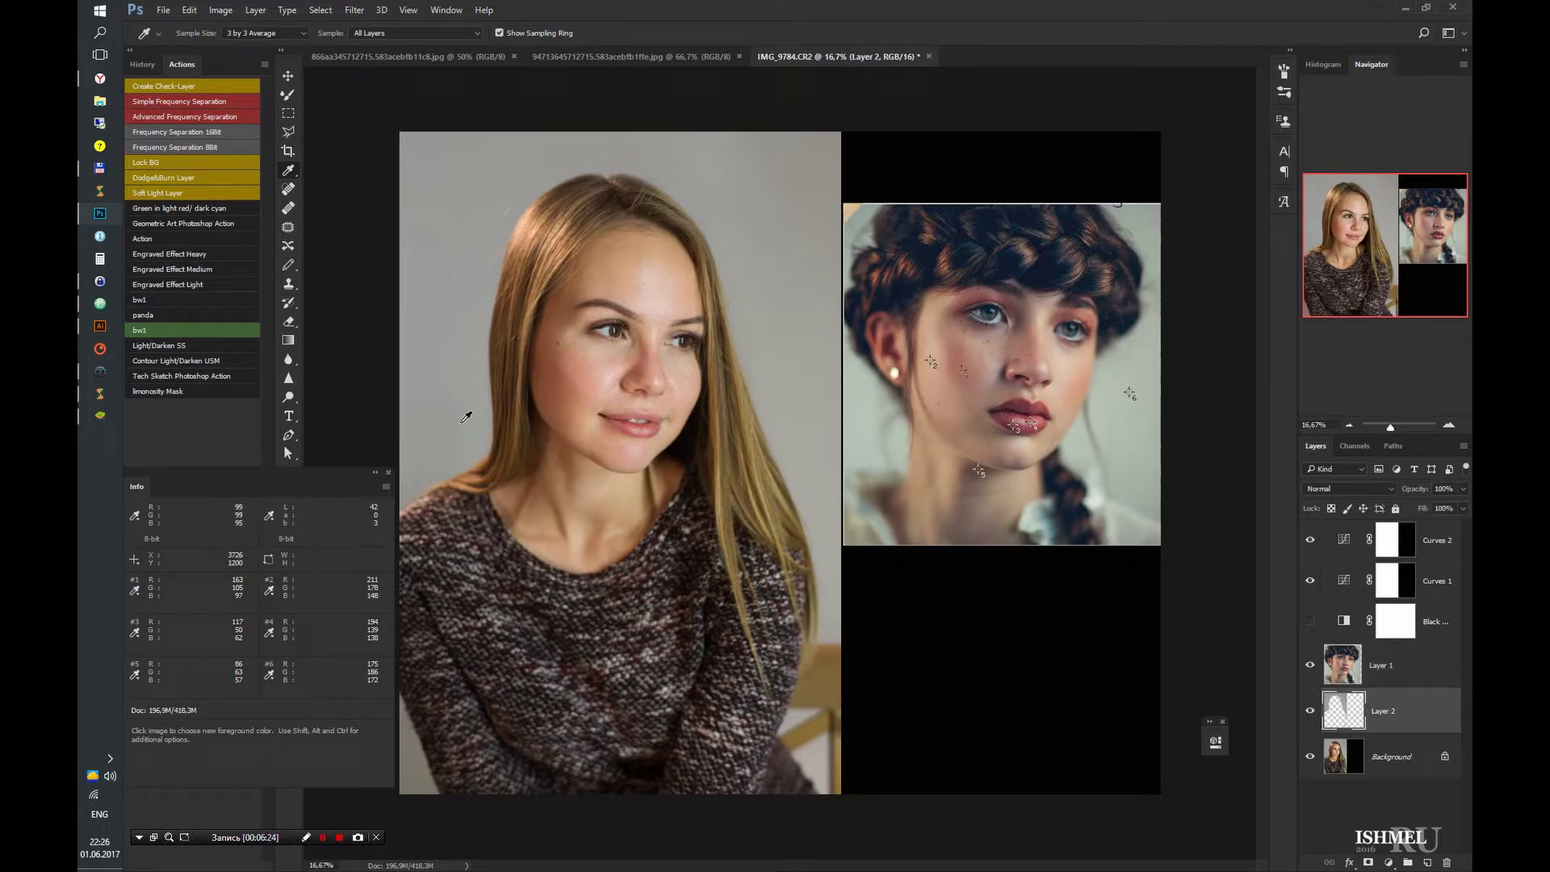
click(1388, 862)
click(1378, 643)
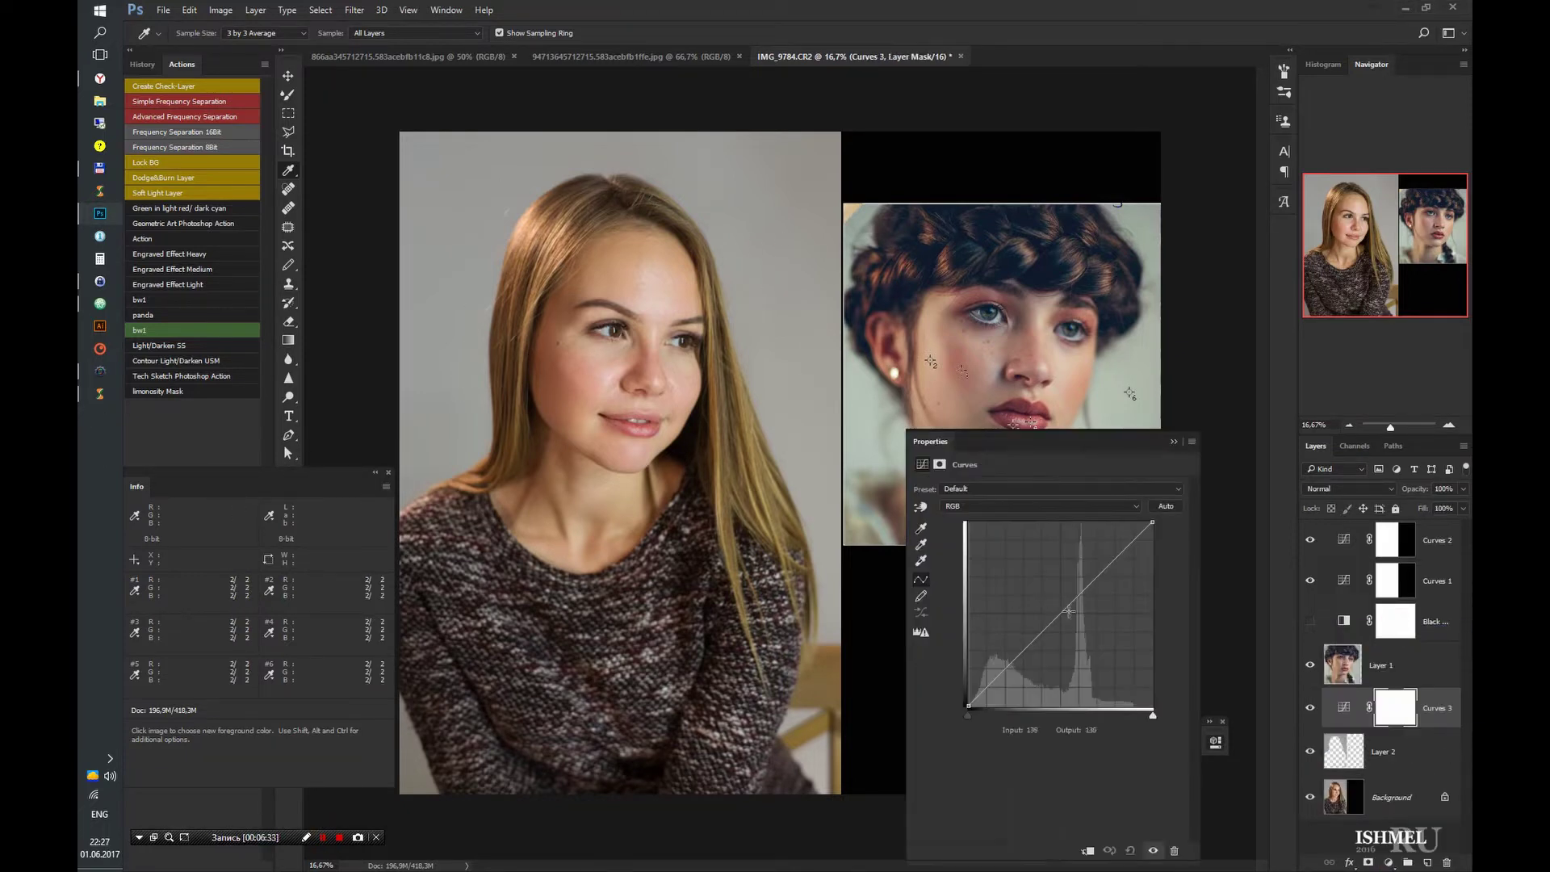
alt+click(1346, 731)
click(1173, 441)
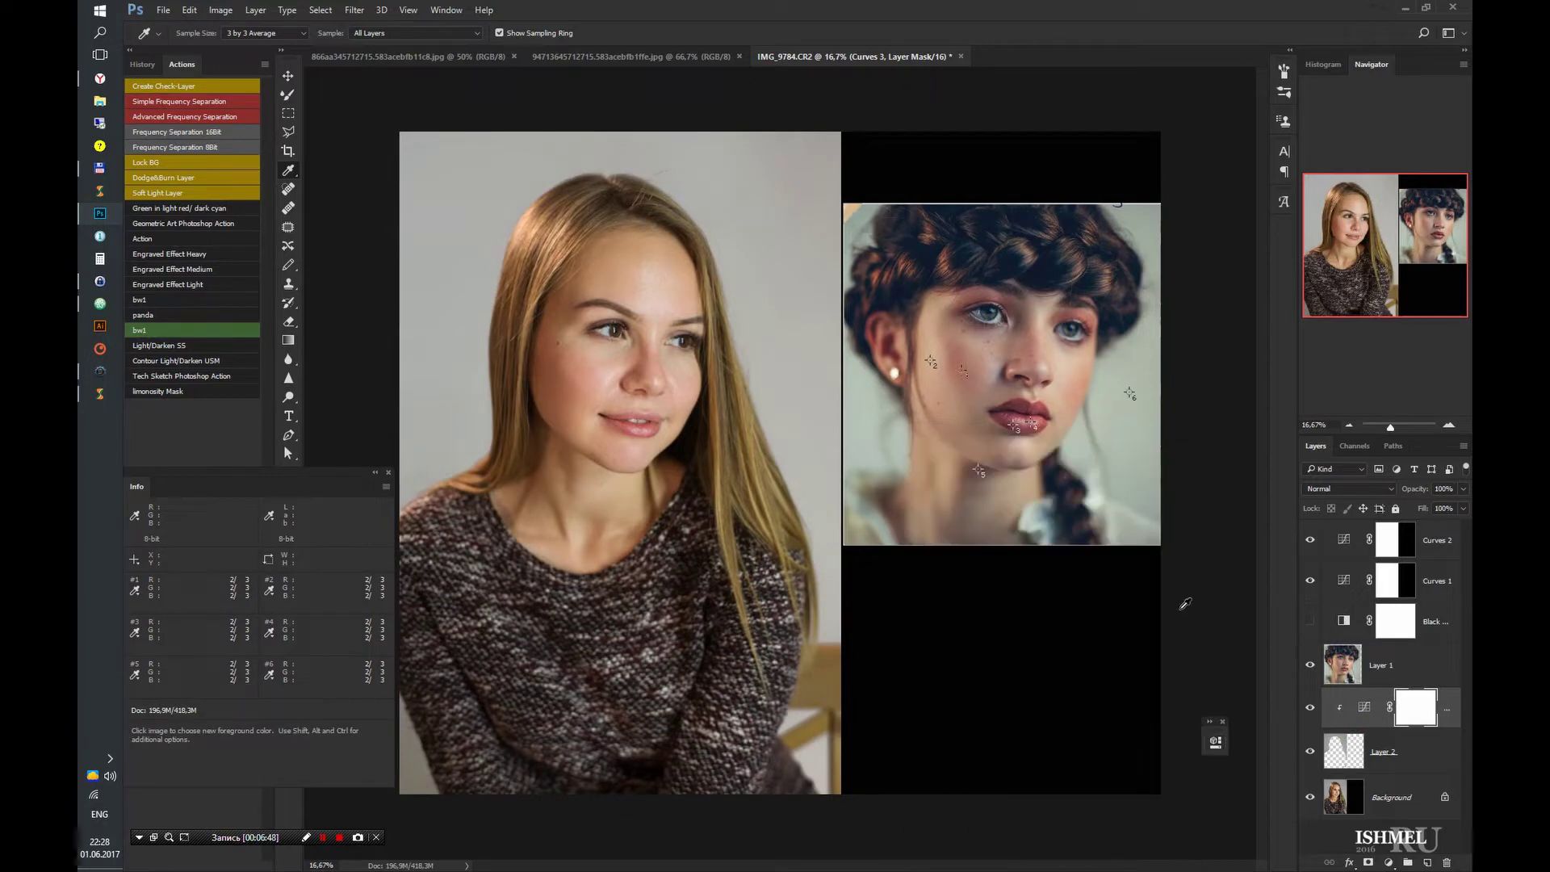
- Step through Layer 2, Layer 1 and Curves 3, then select Curves 2
click(1390, 660)
key(alt+bracketleft)
key(alt+bracketleft)
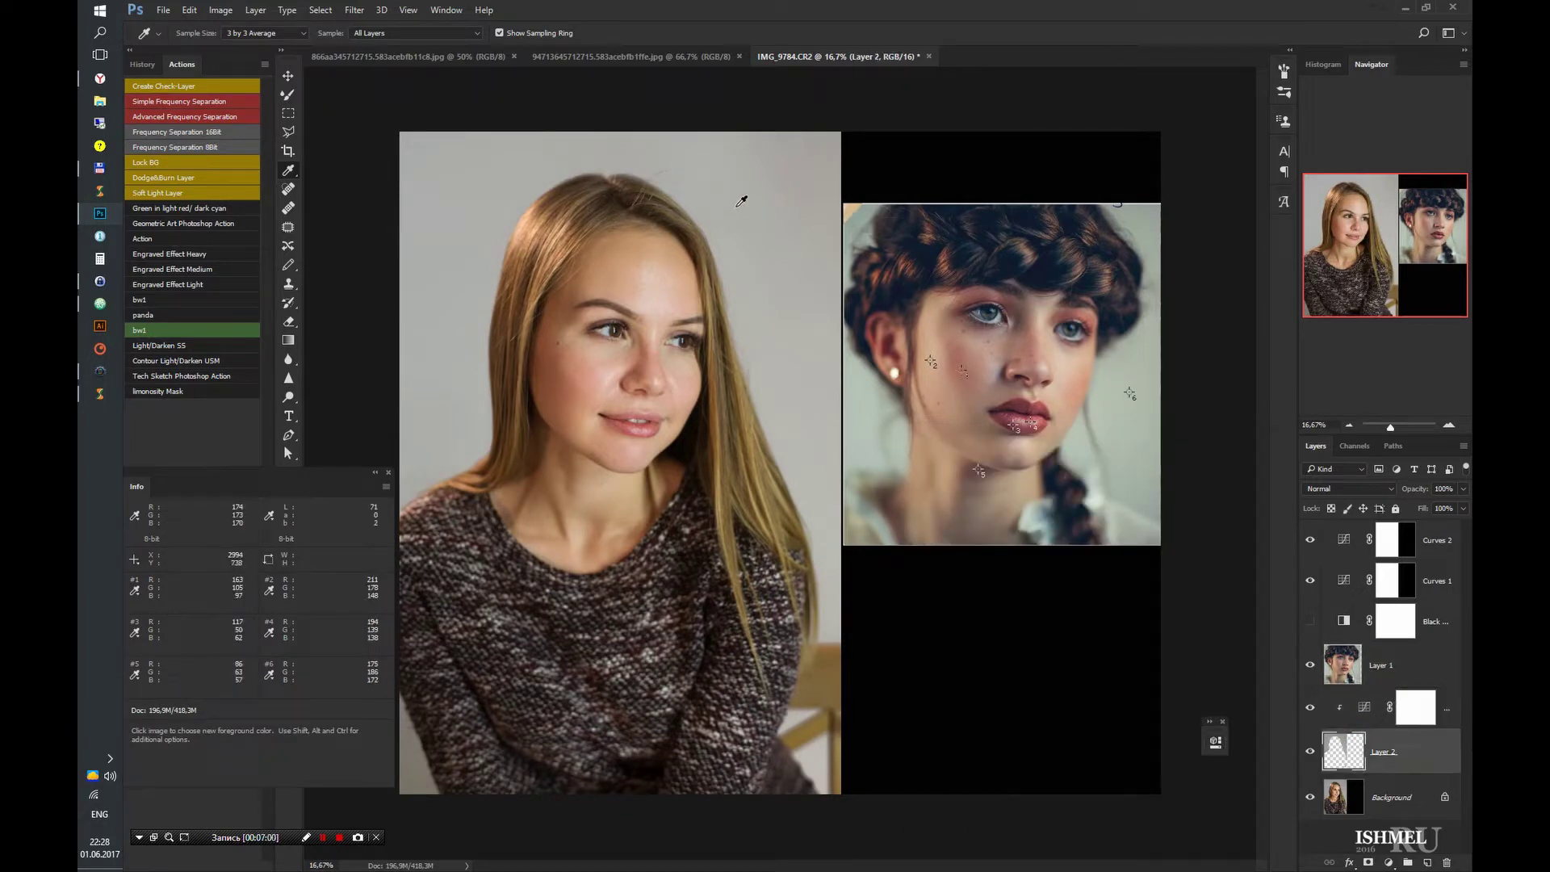
key(alt+bracketright)
key(alt+bracketright)
click(1365, 707)
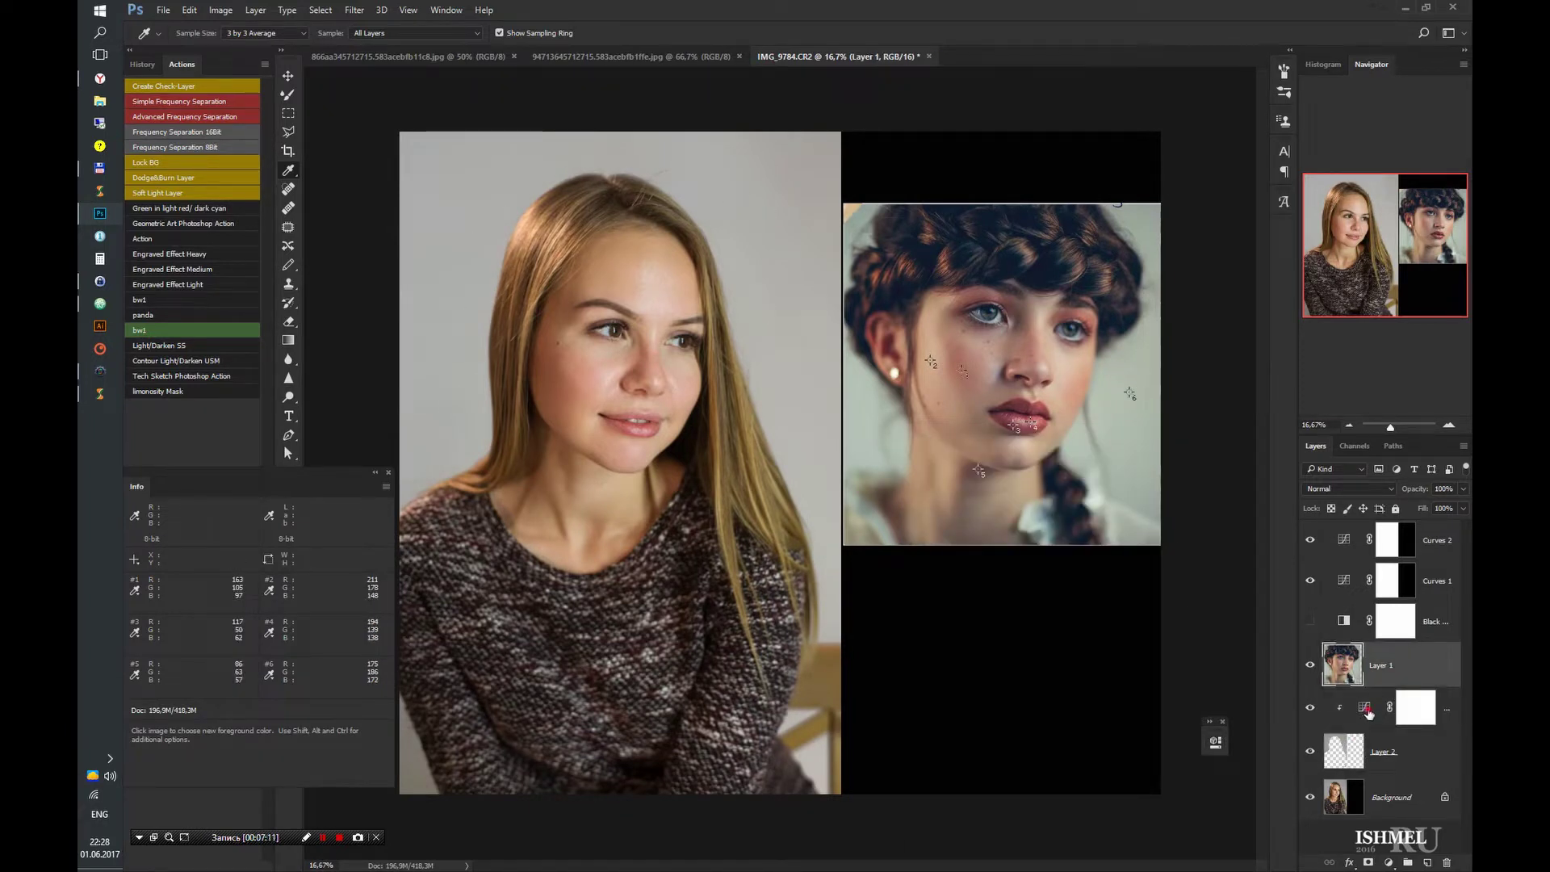
click(1349, 758)
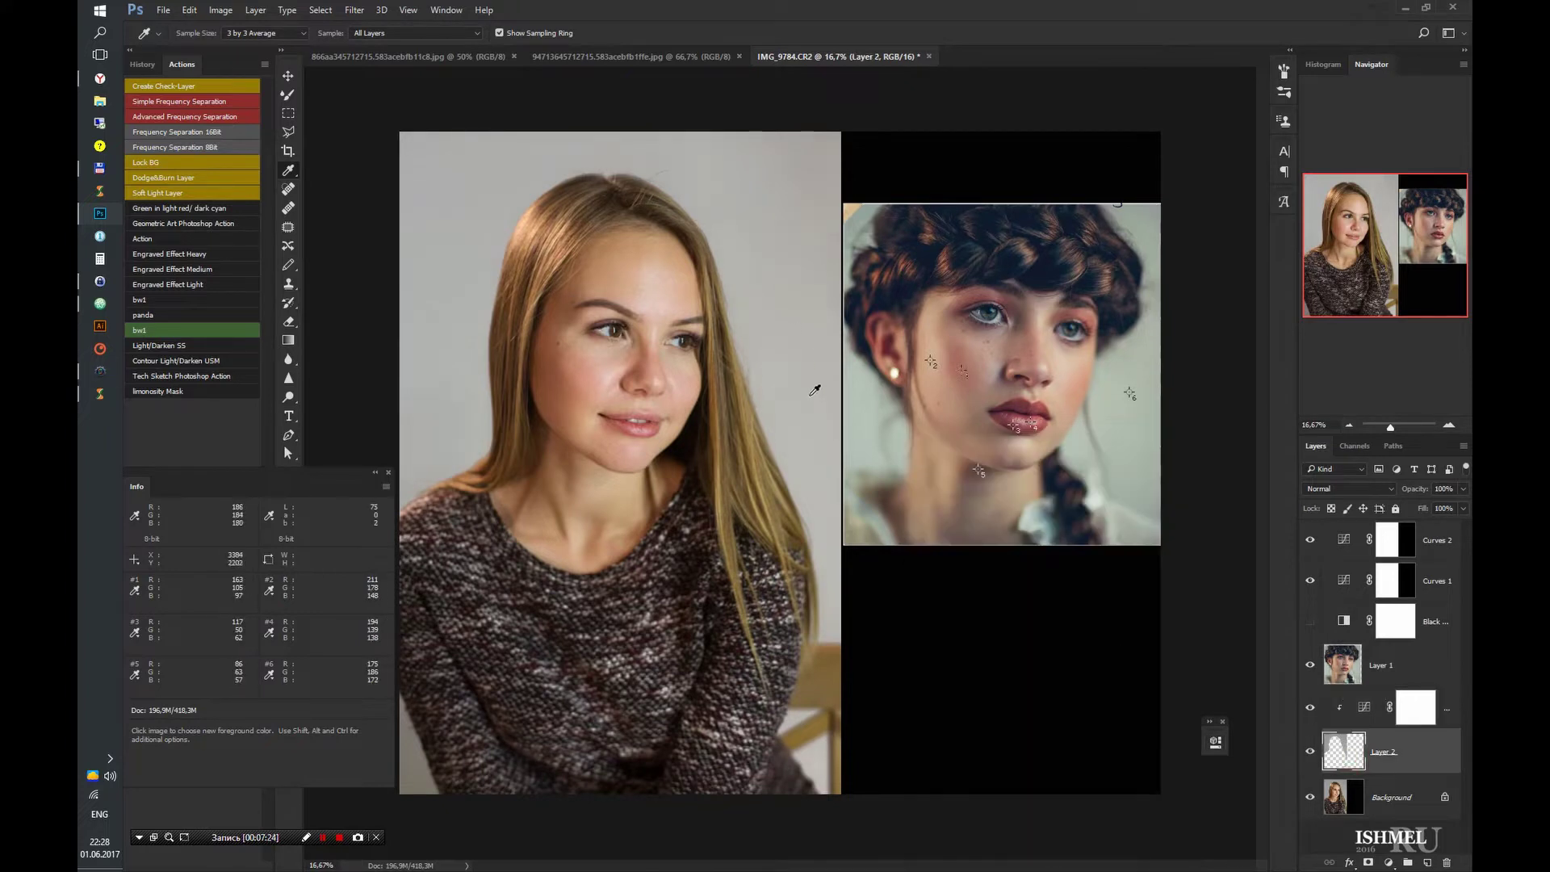
click(1340, 546)
- Set Curves 2's grey-point target to RGB 175/186/172 and sample a neutral portrait area
click(1343, 539)
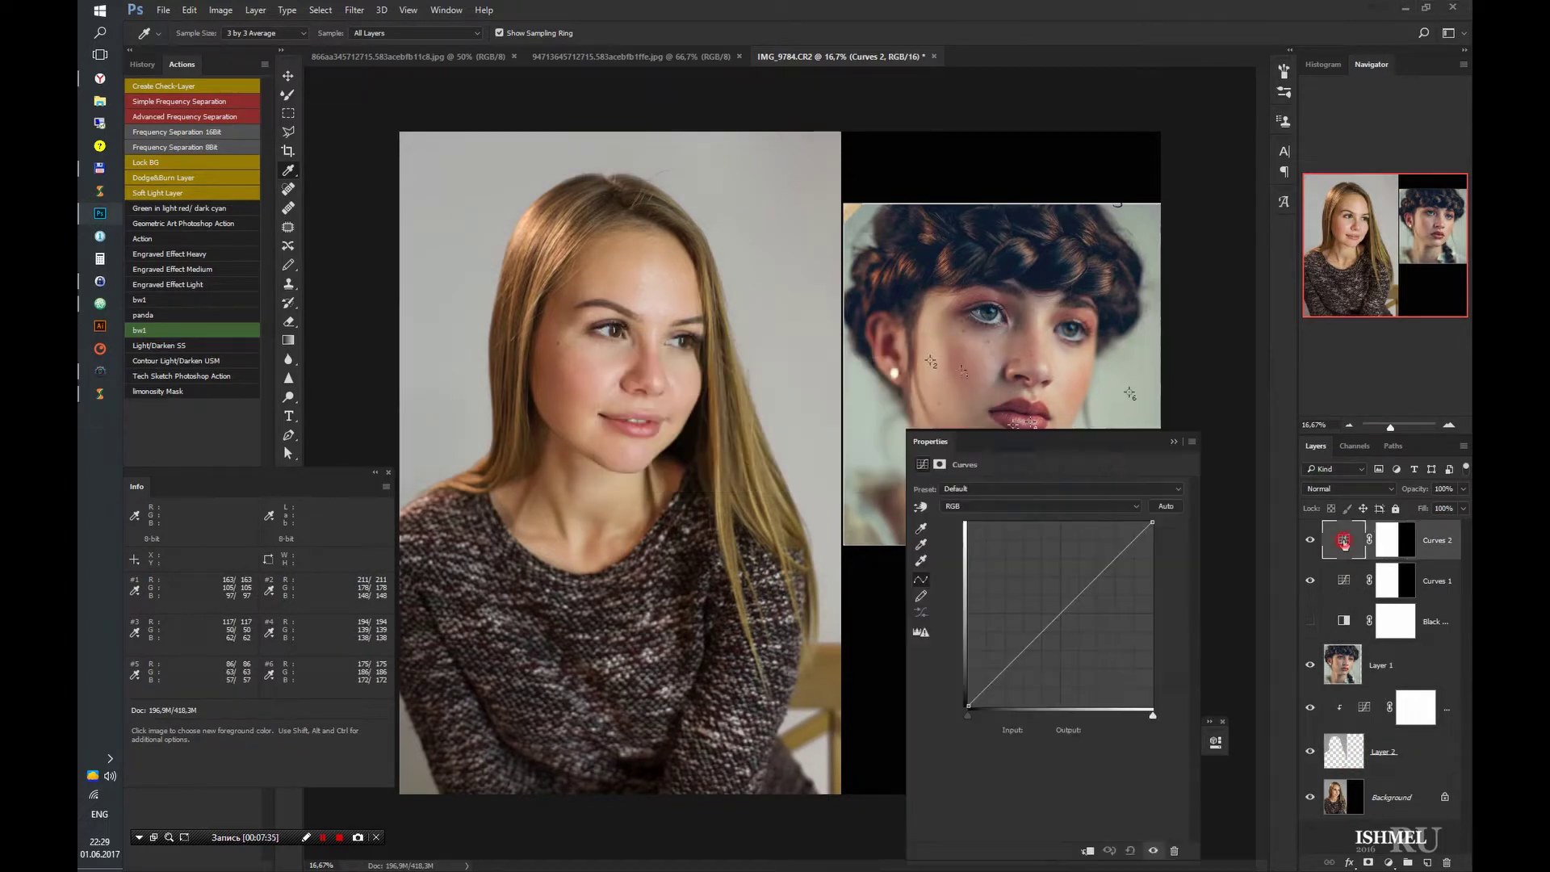
drag(1057, 436, 850, 448)
double_click(702, 557)
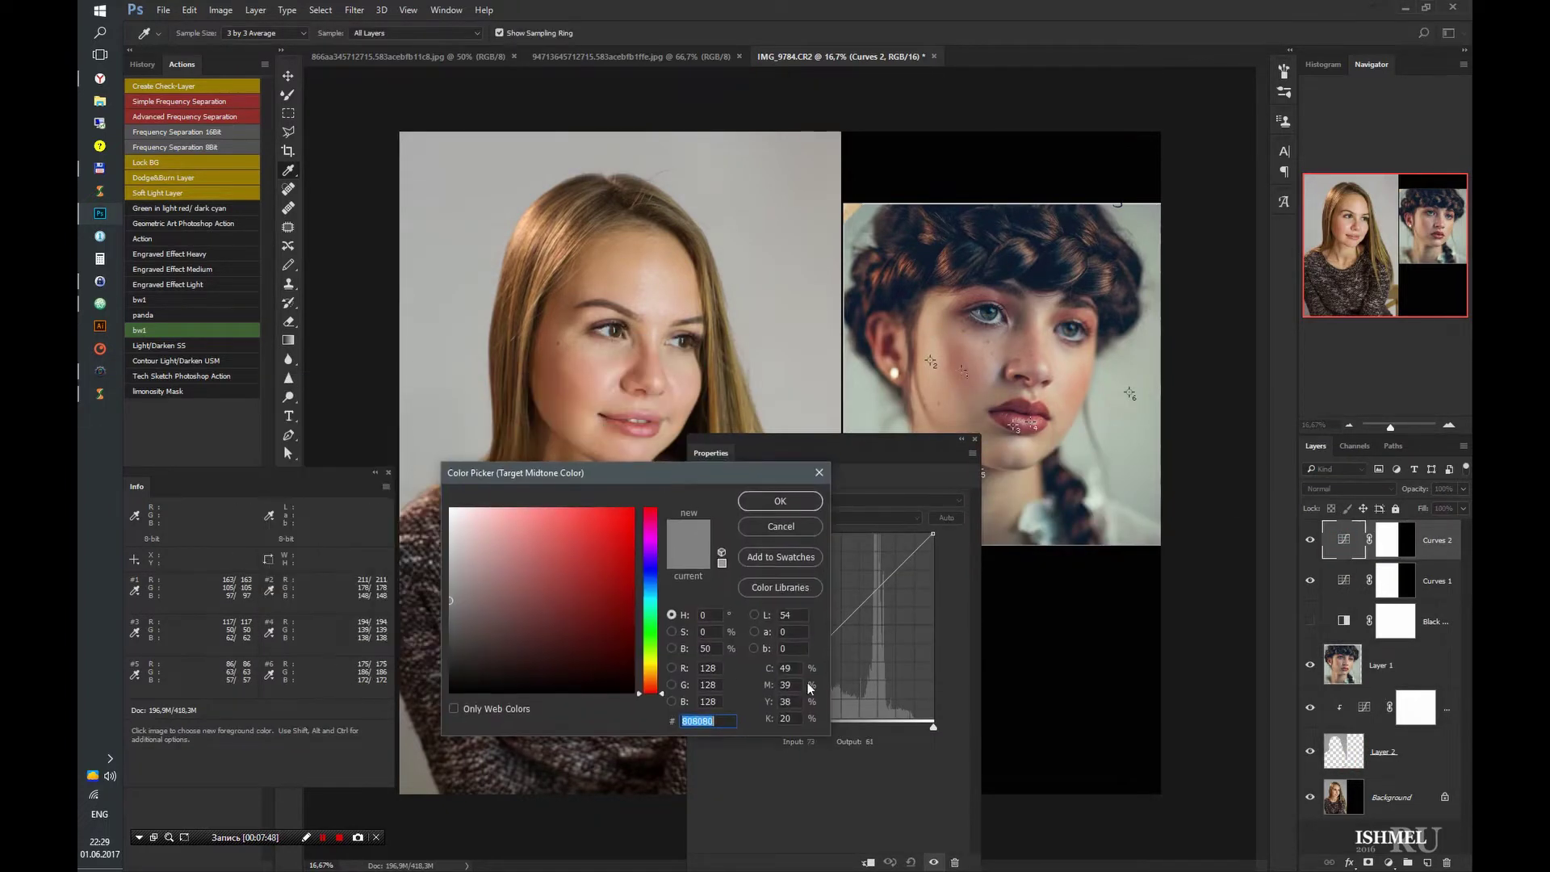
text(175)
key(Tab)
text(186)
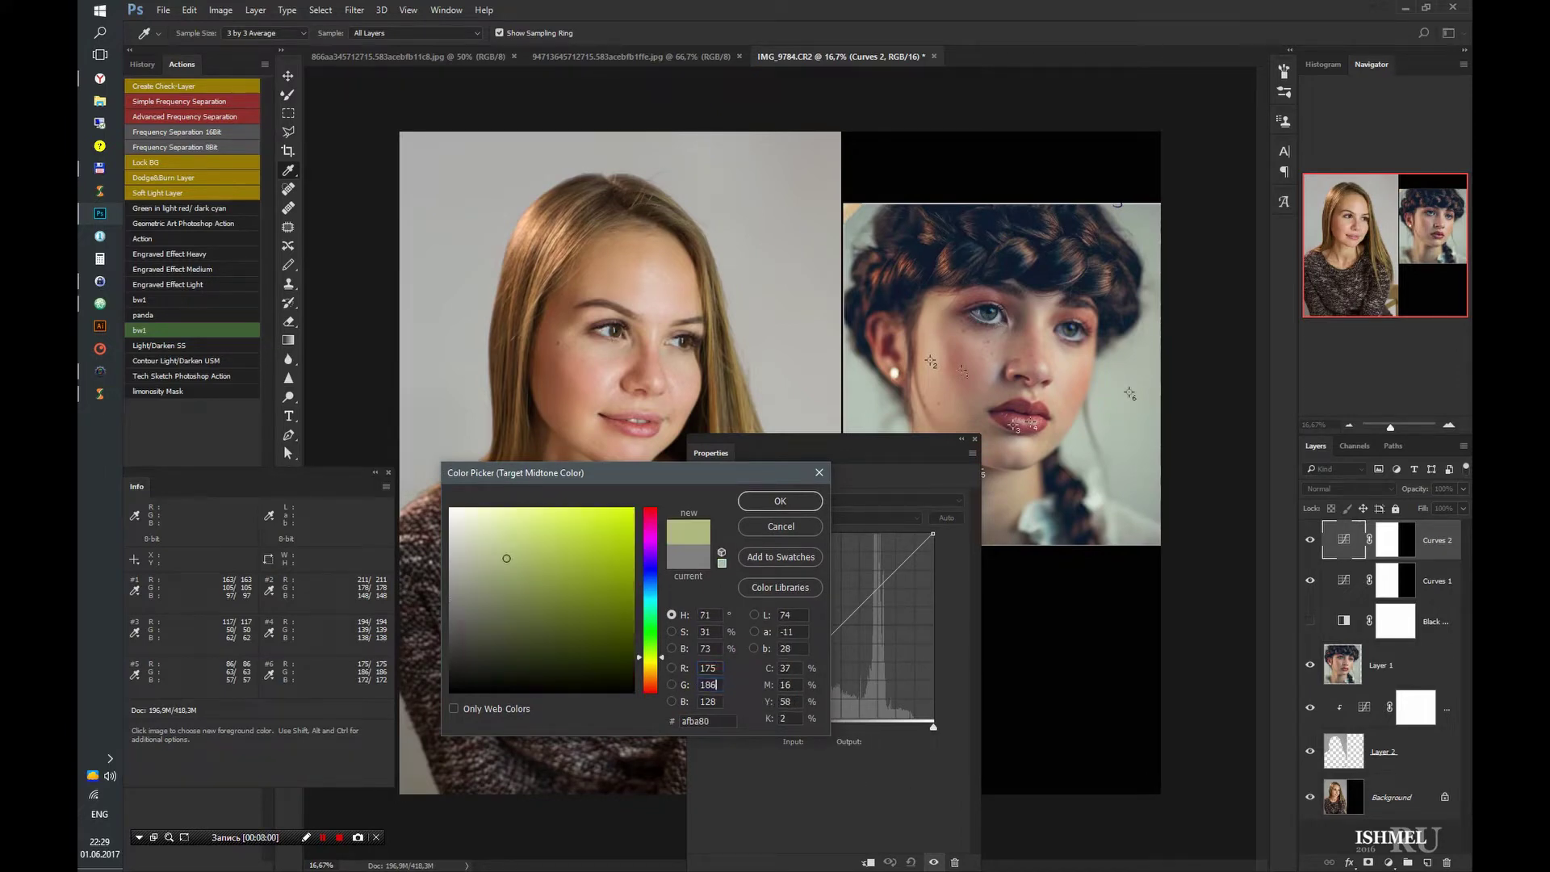
text(172)
click(780, 500)
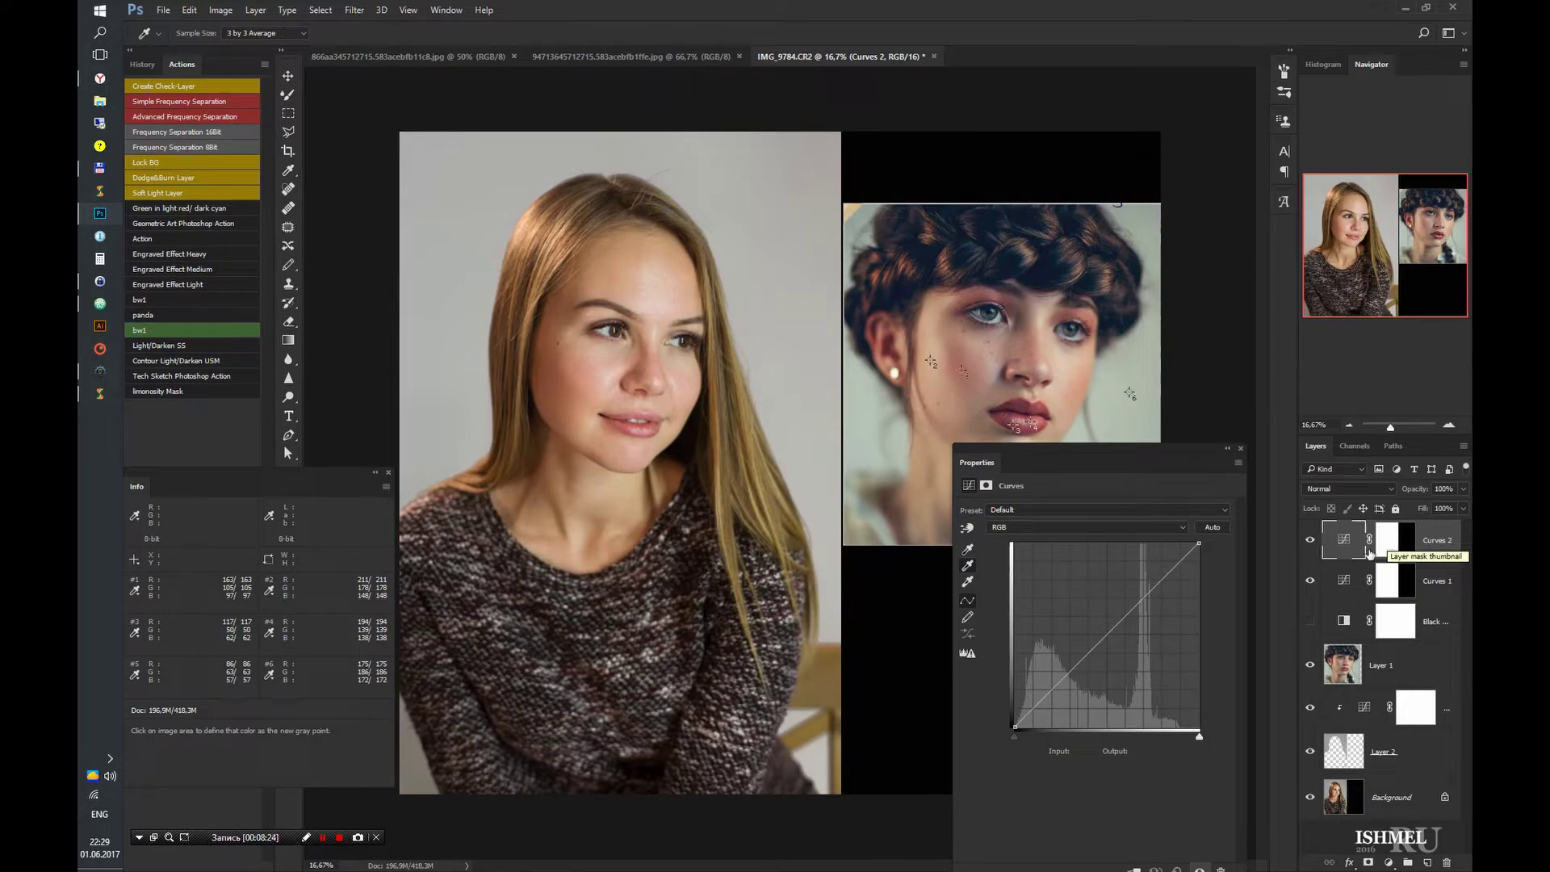
click(791, 372)
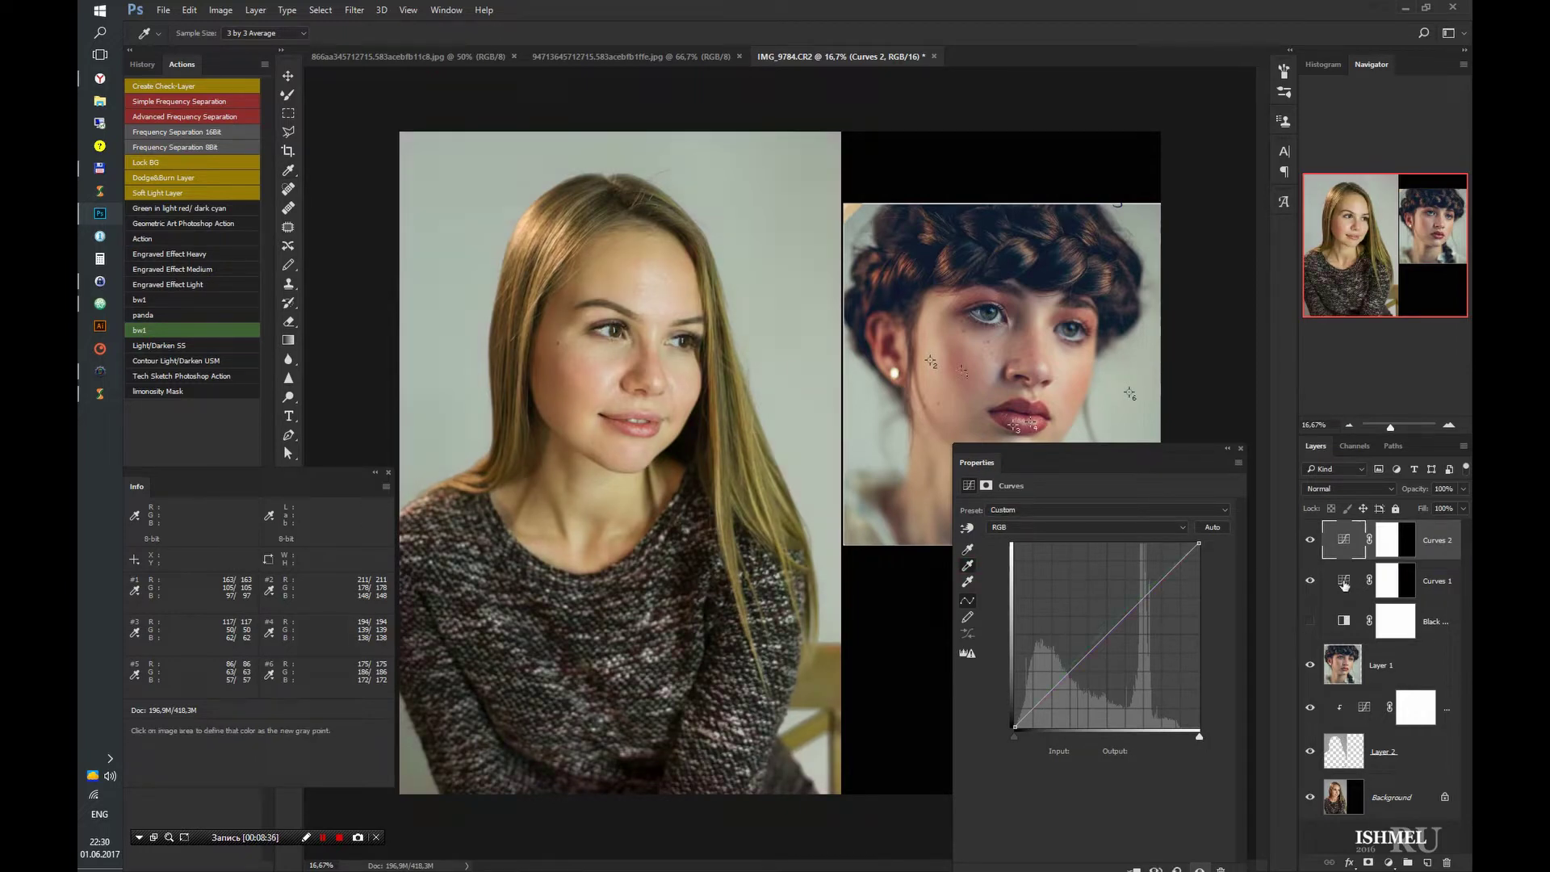
- Group Curves 2 into Group 1, masked by Layer 2's selection
ctrl+click(1344, 751)
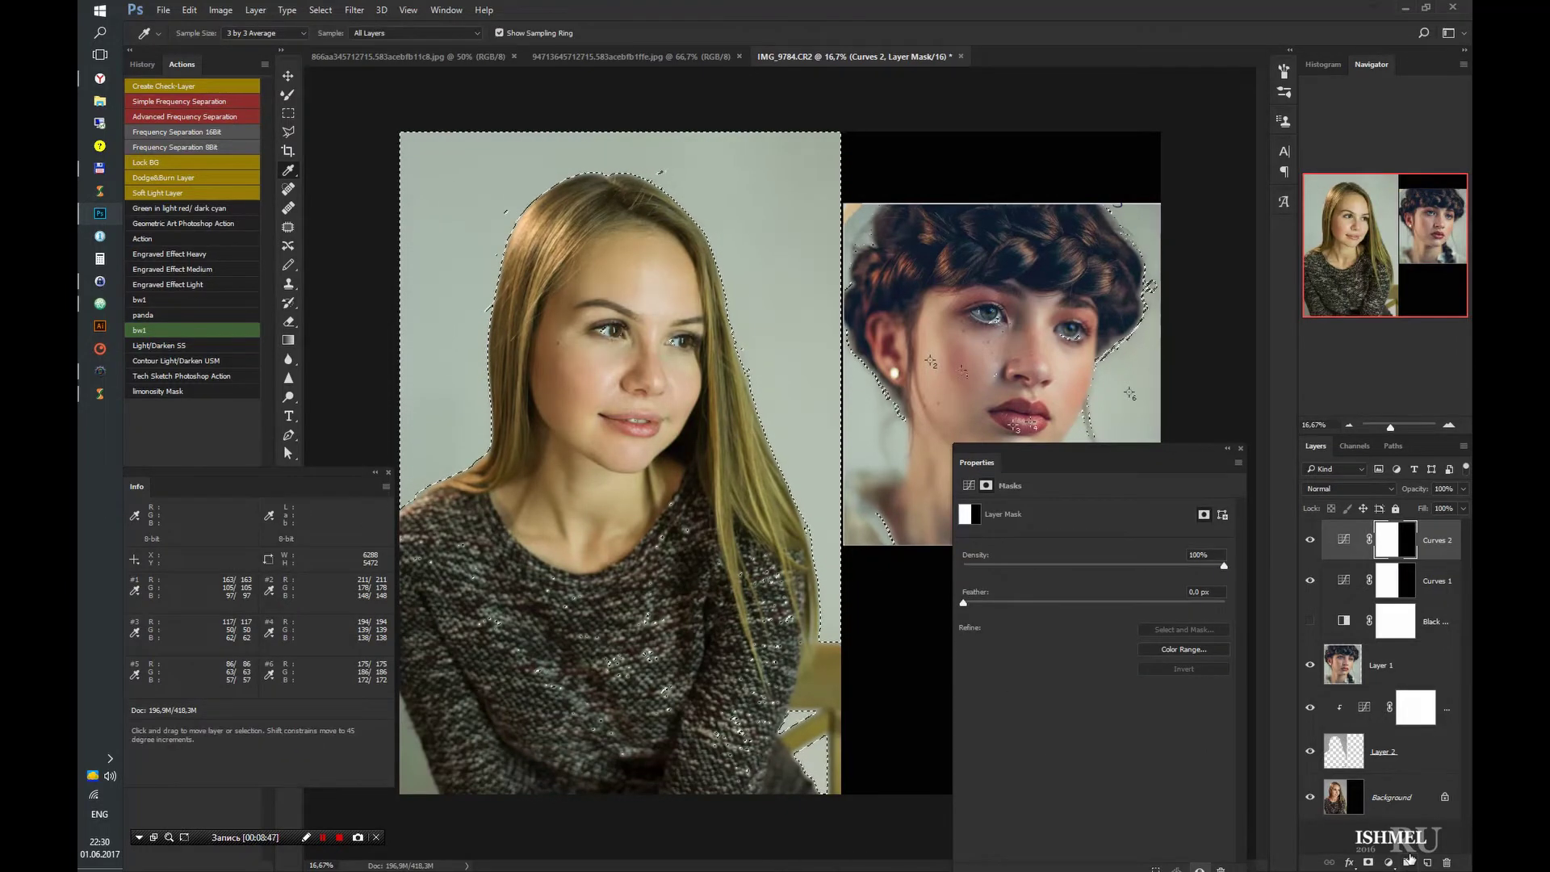
key(ctrl+g)
click(1371, 863)
click(1240, 448)
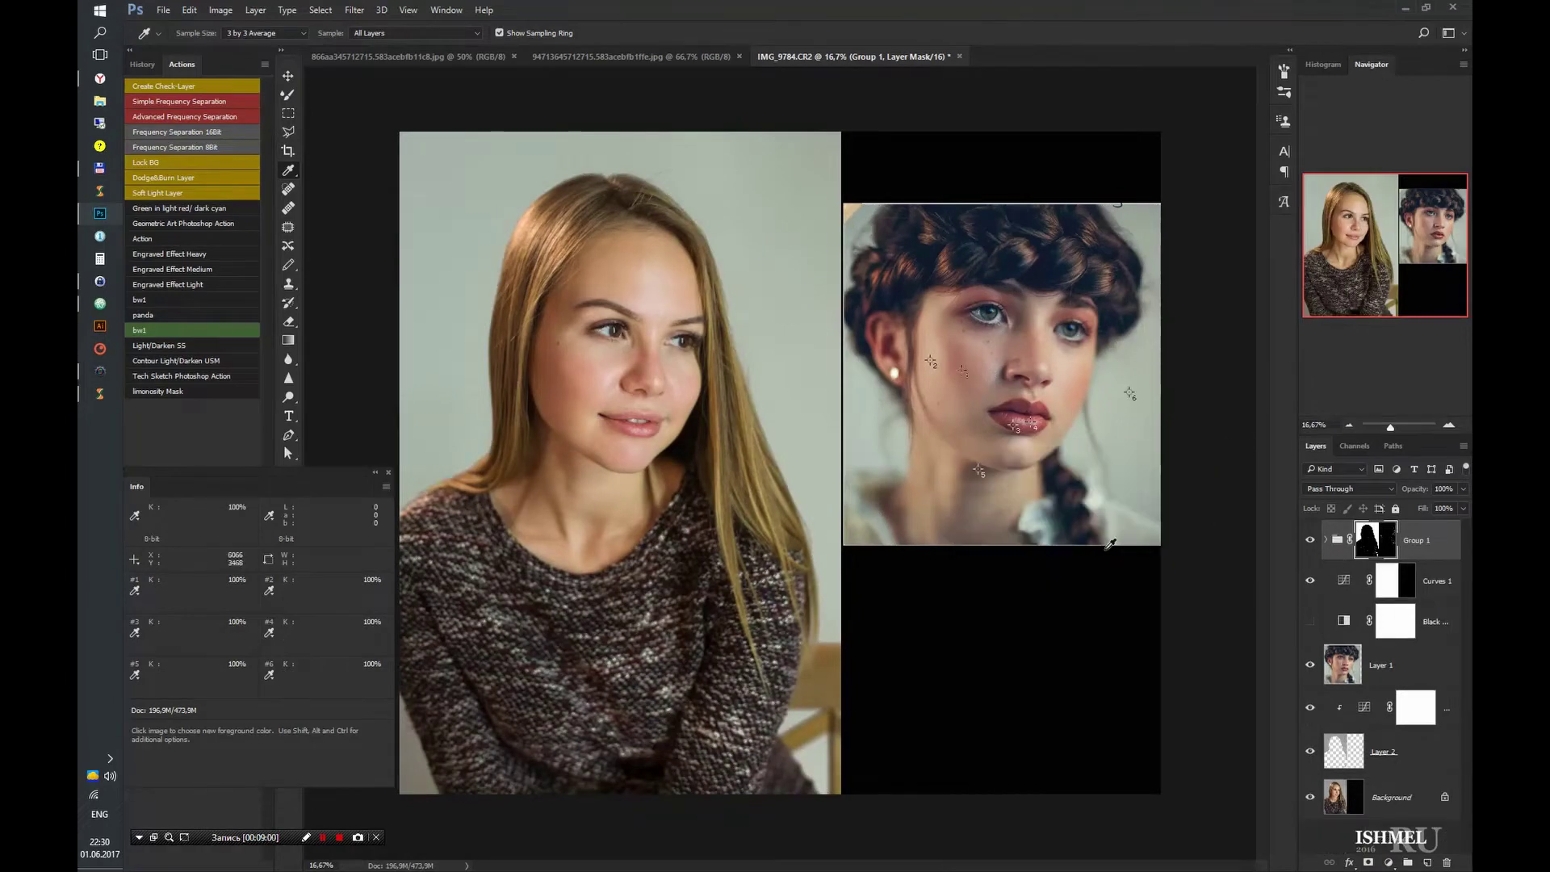
- Nudge Curves 2's midtone point slightly darker, delete an extra colour sampler, and select Group 1
click(1325, 540)
double_click(1364, 581)
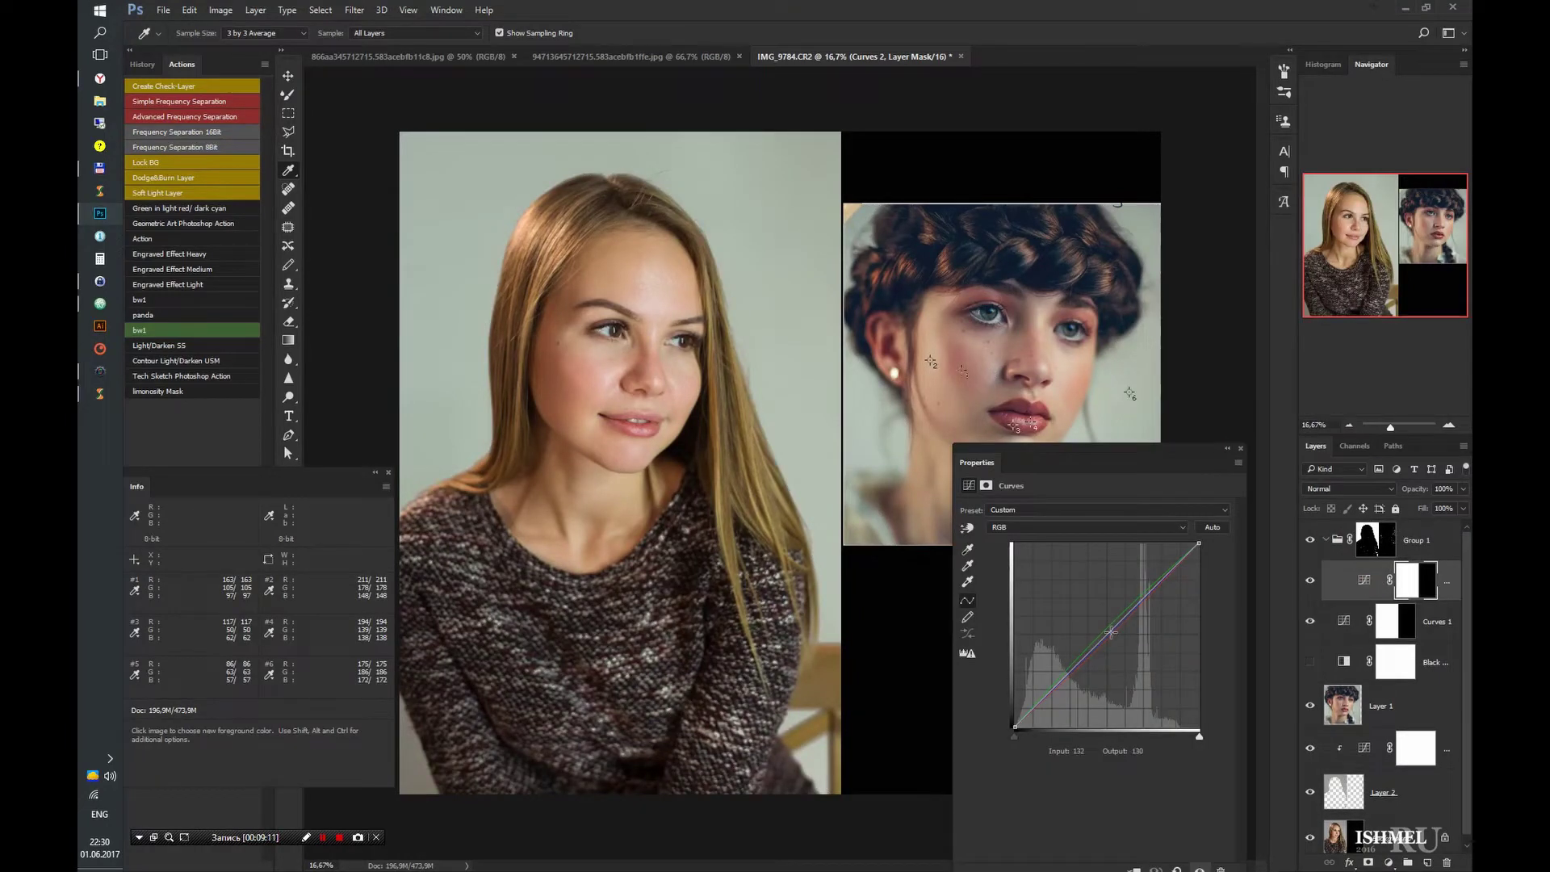
drag(1110, 632, 1112, 635)
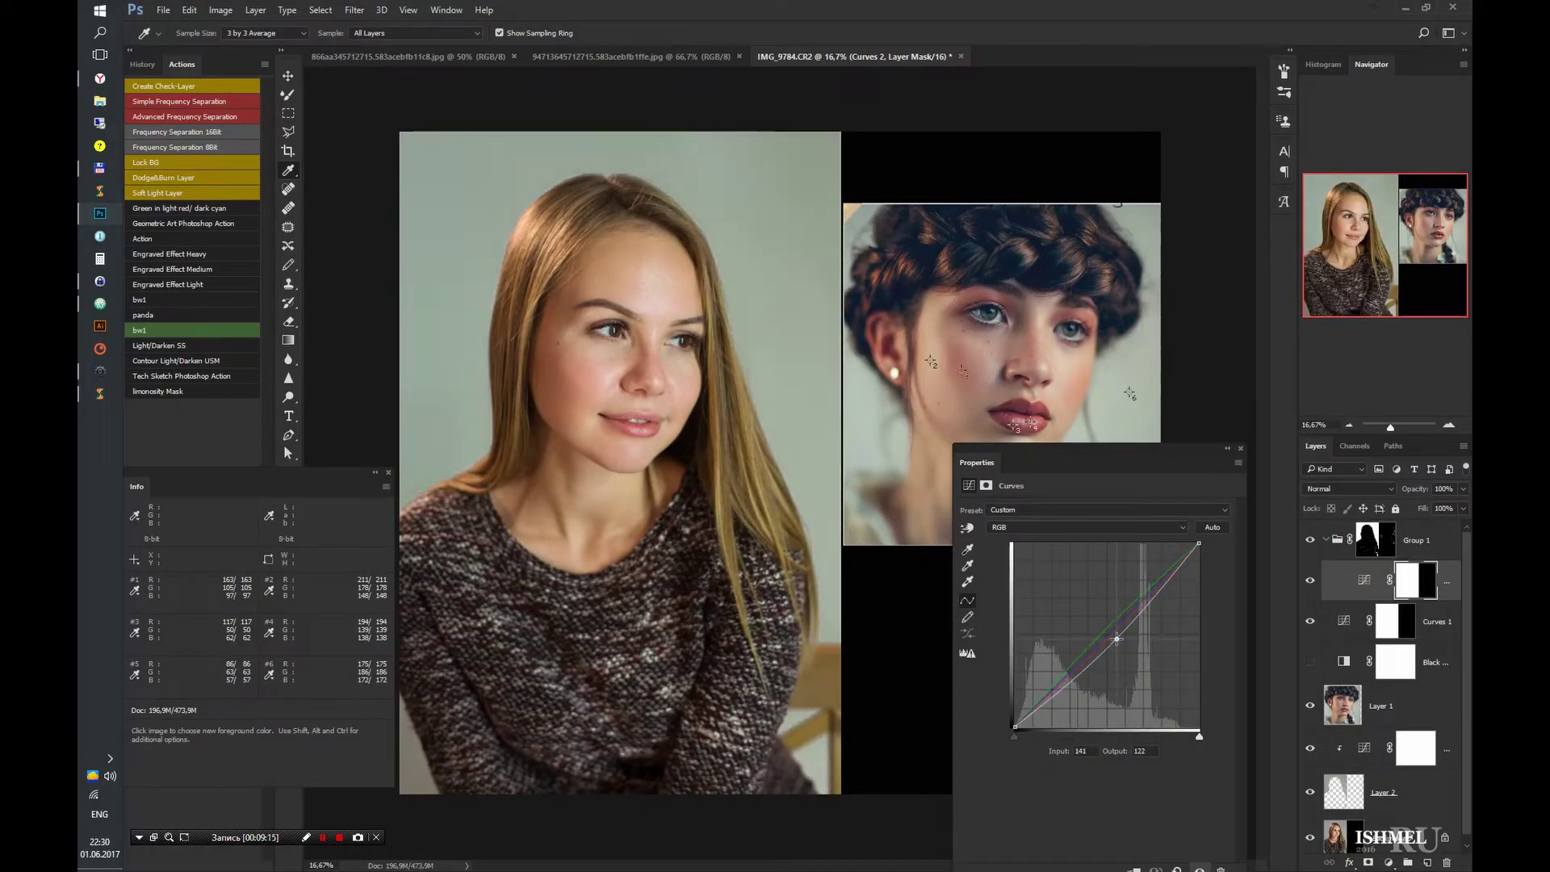
click(1241, 448)
key(shift+i)
alt+click(1129, 393)
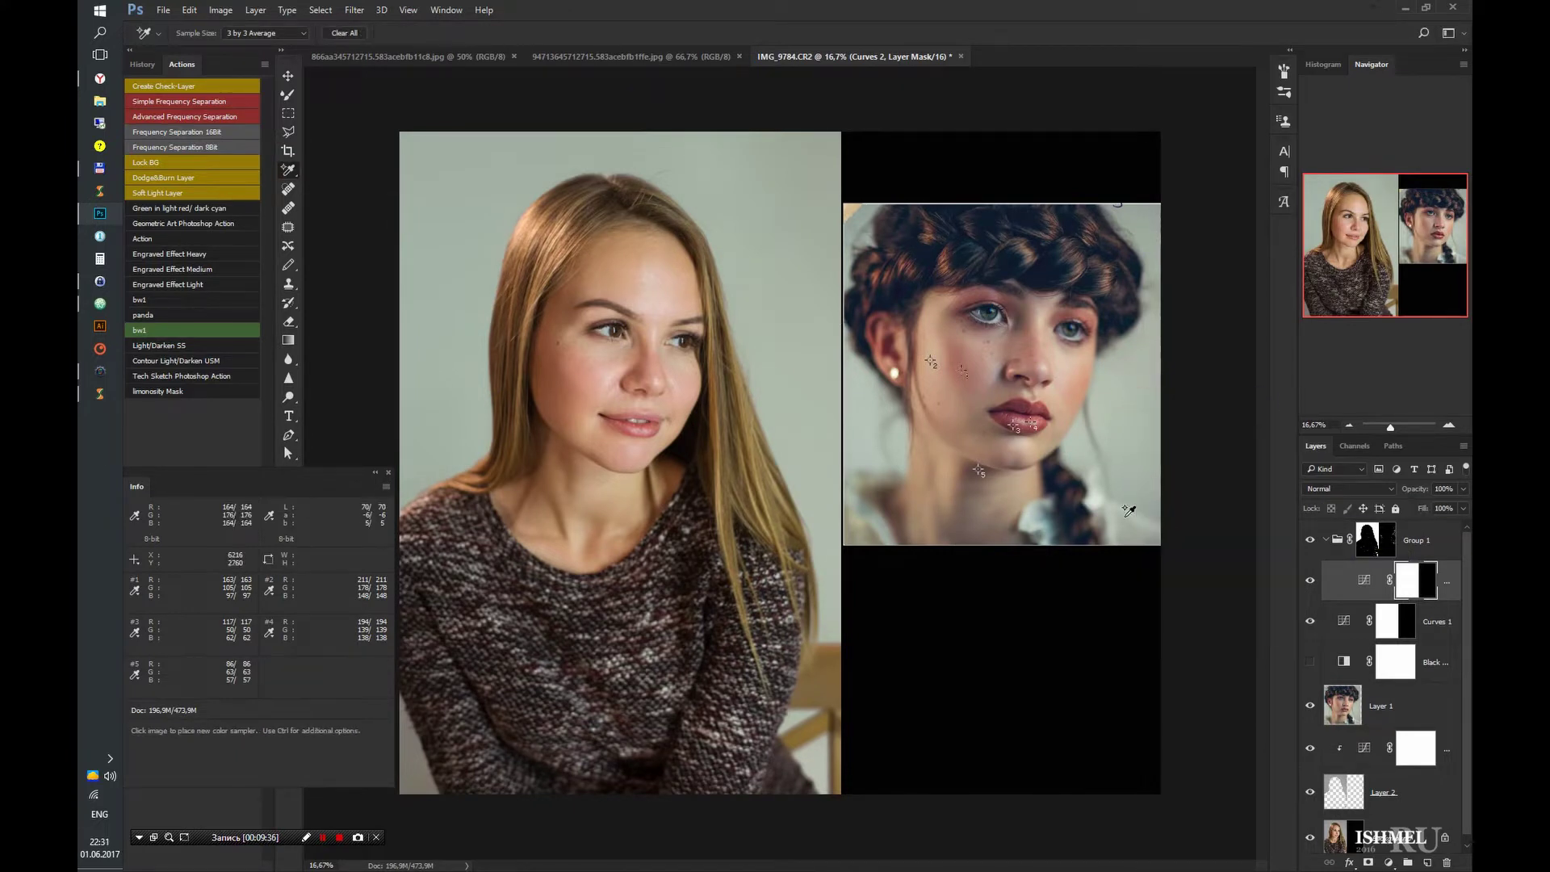
click(1326, 539)
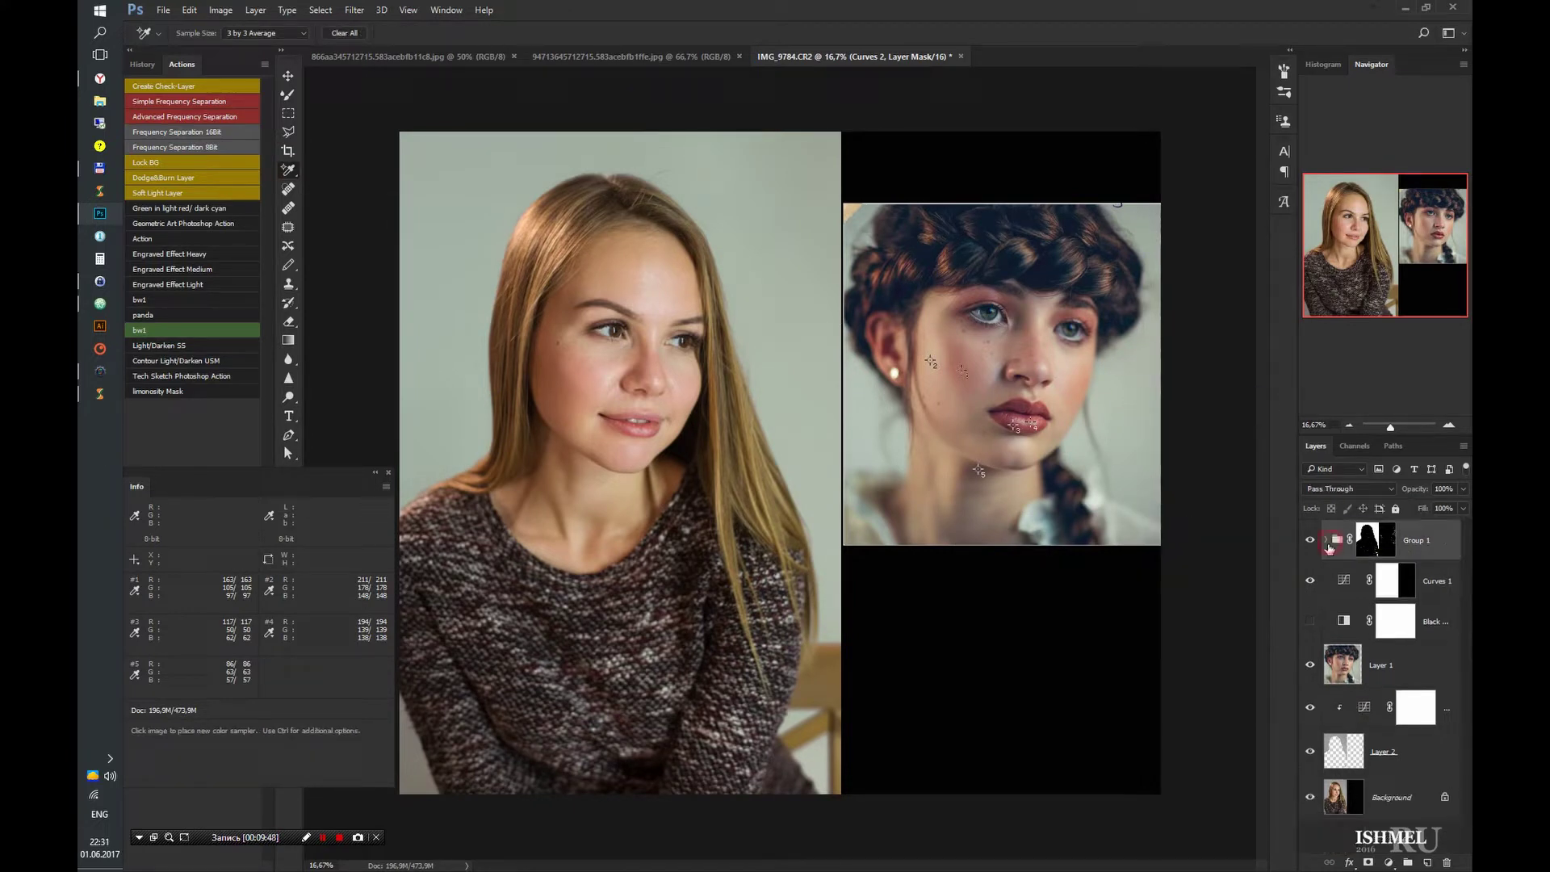
click(1408, 557)
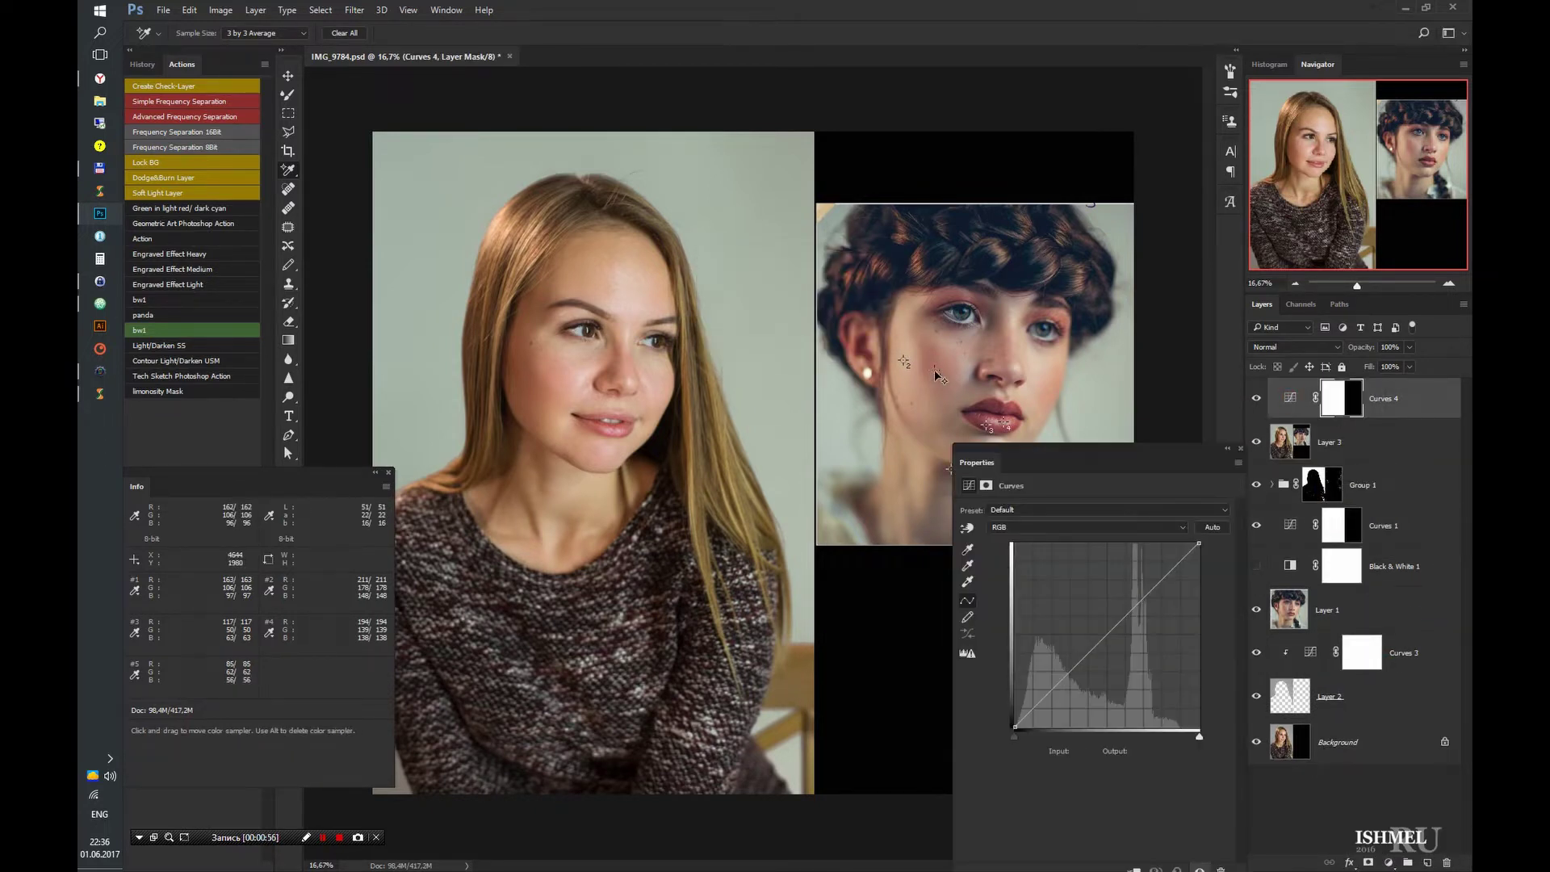
- Set Curves 4's midtone target colour to red 163 and green 106
double_click(967, 565)
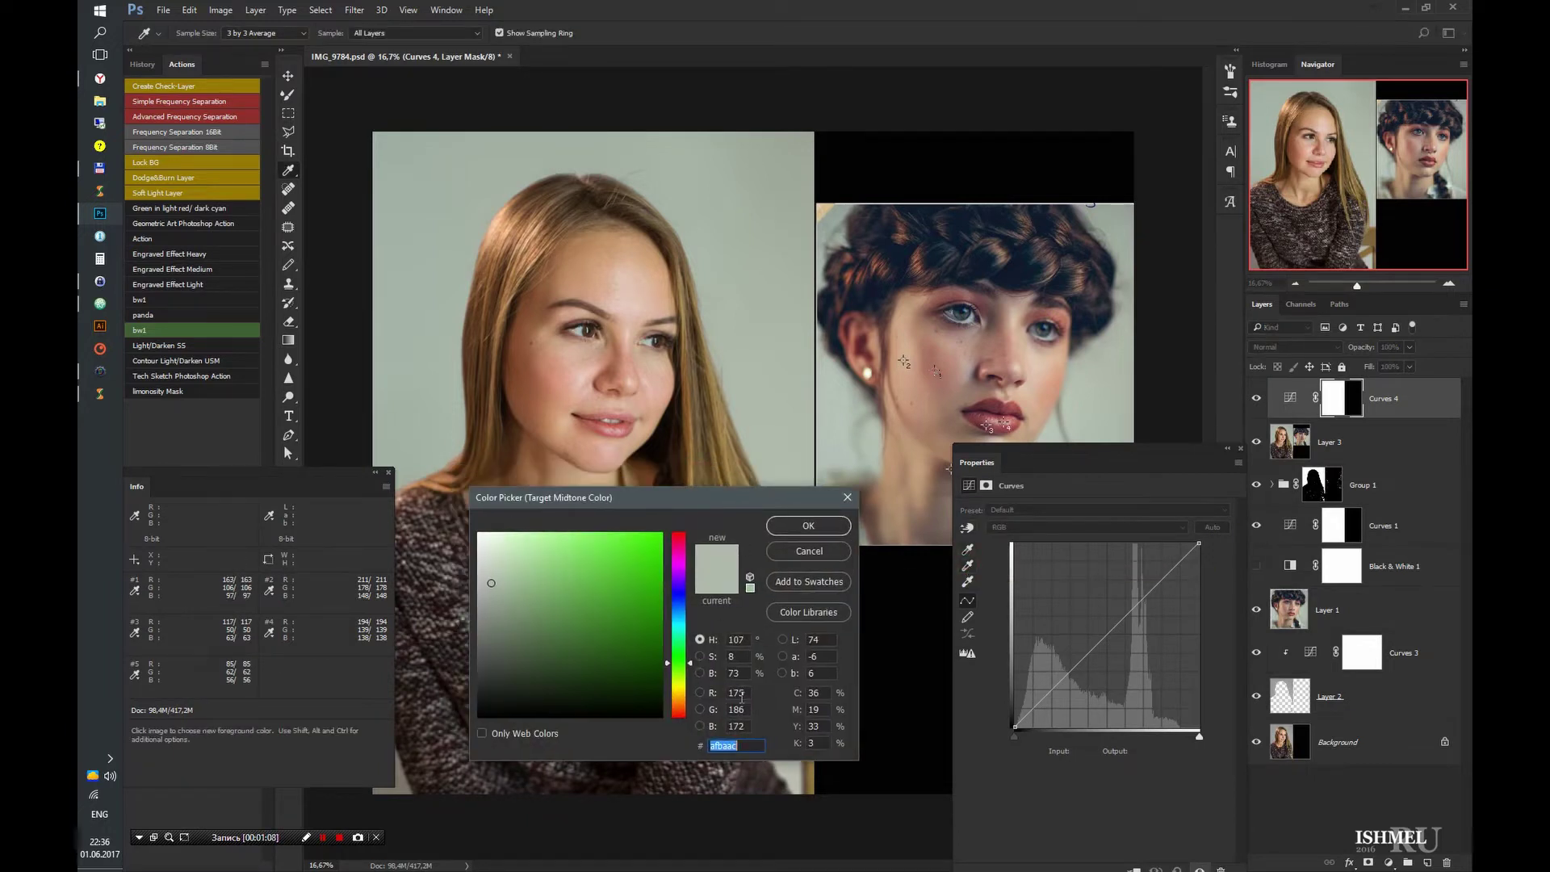
double_click(738, 693)
text(163)
double_click(744, 709)
text(106)
key(Return)
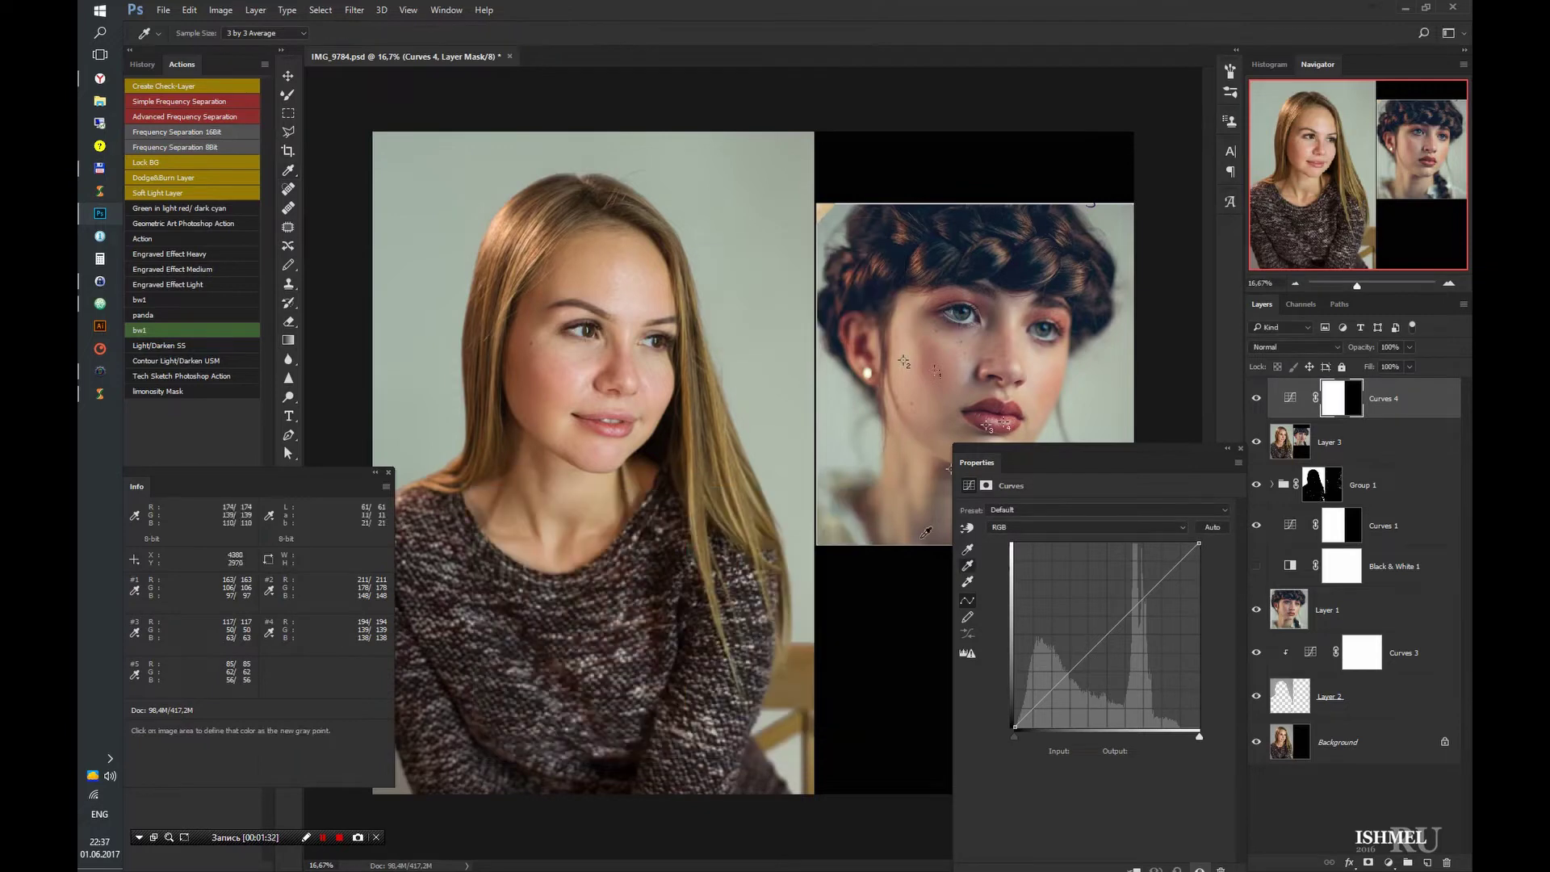
- Set the highlight target to RGB 211/178/148 without saving it as default
double_click(967, 581)
key(Tab)
key(Tab)
key(Tab)
text(211)
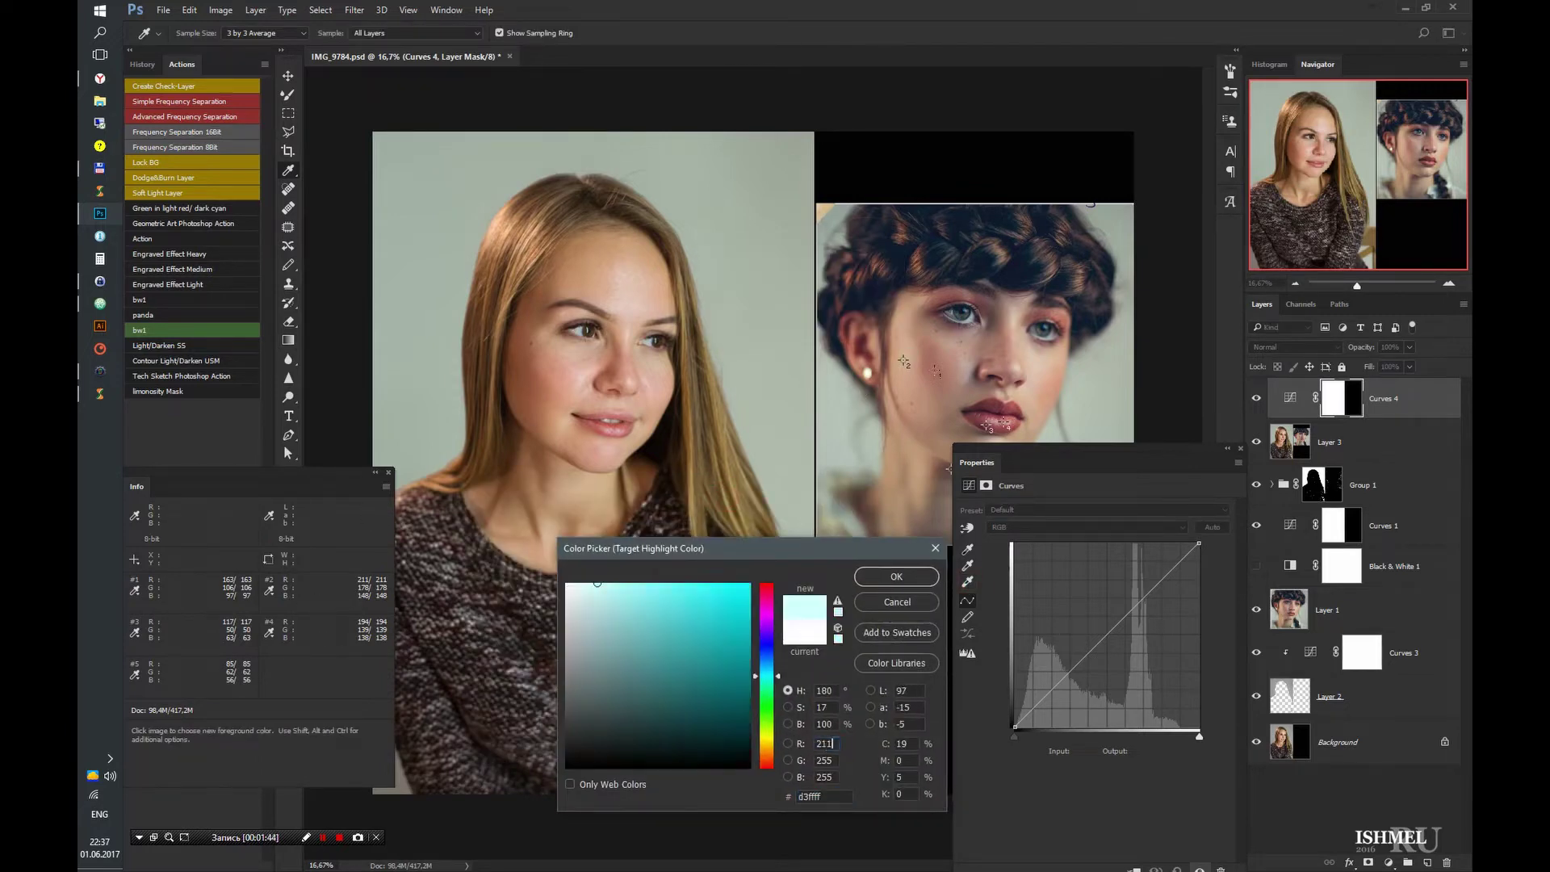
text(178)
key(Tab)
text(148)
key(Return)
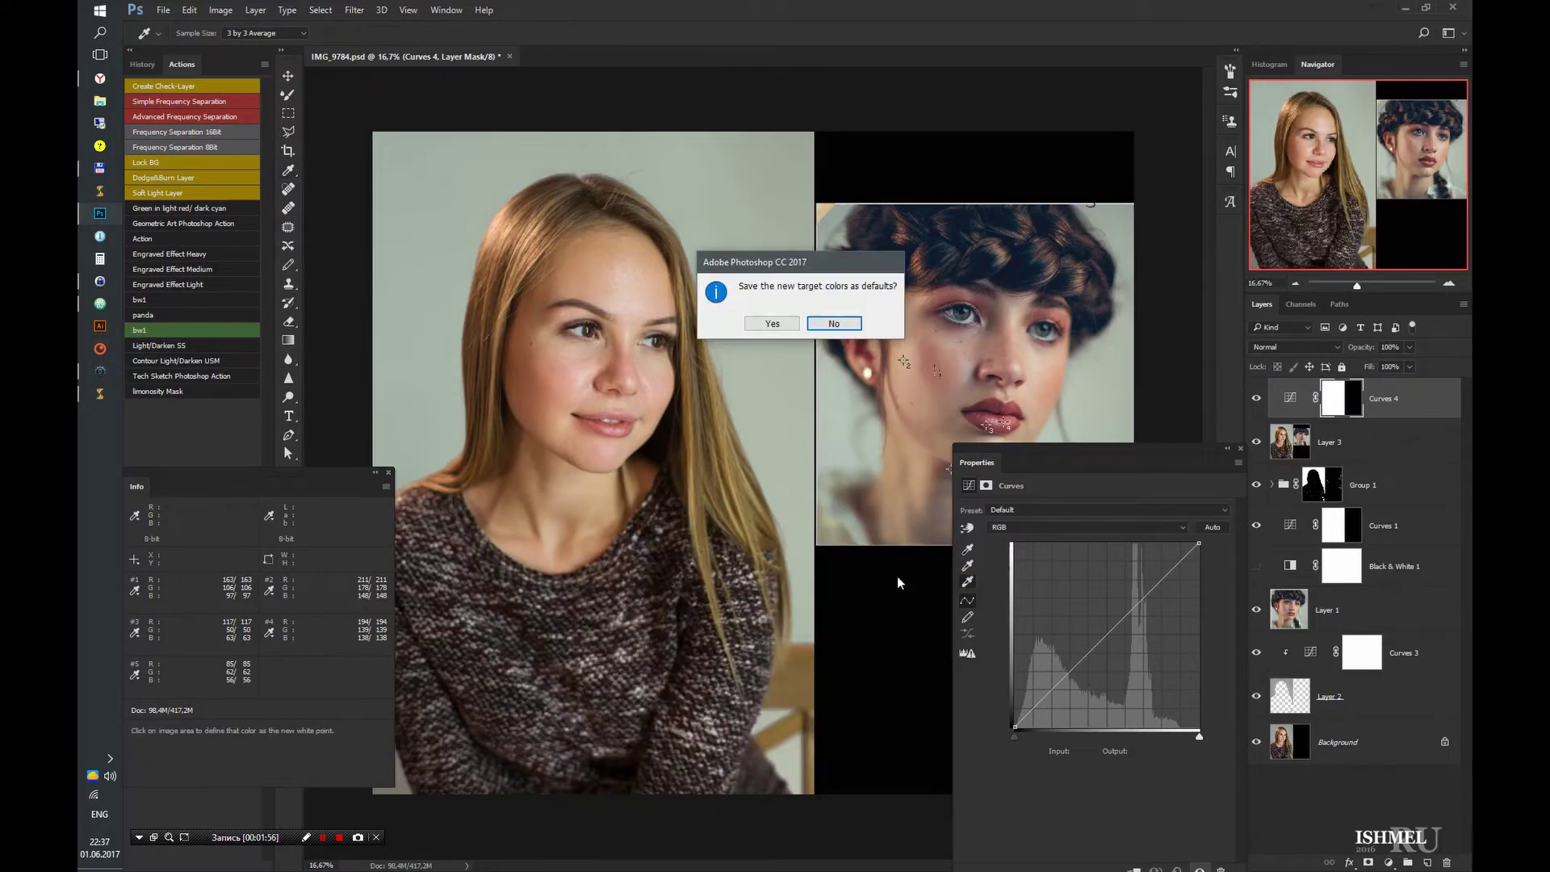
click(781, 312)
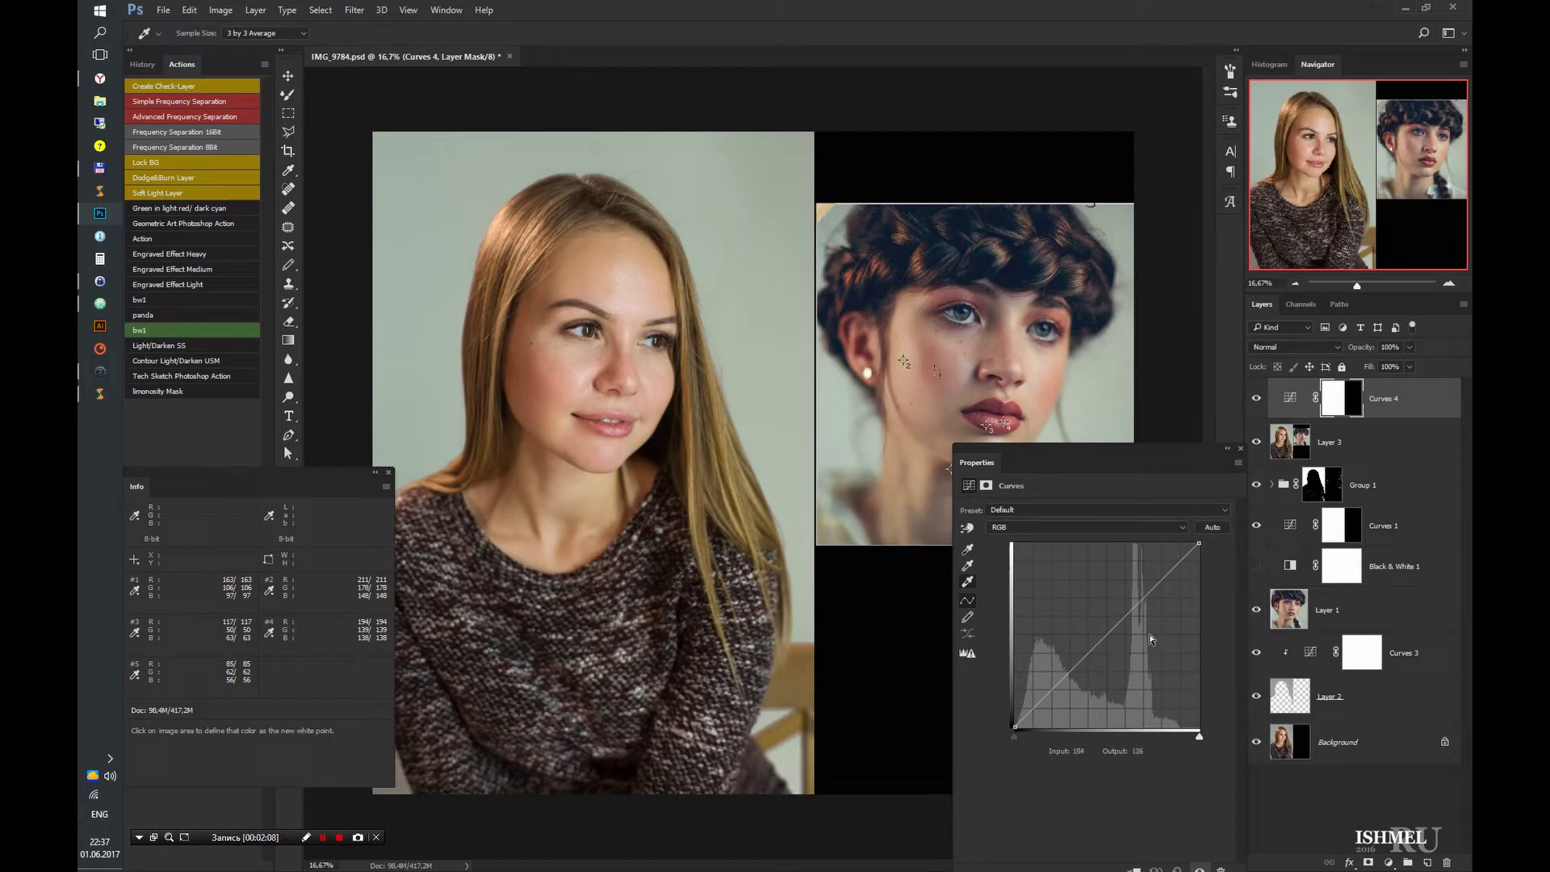
- Set the shadow target to red 85 and green 62 without saving defaults
drag(1065, 446, 1174, 413)
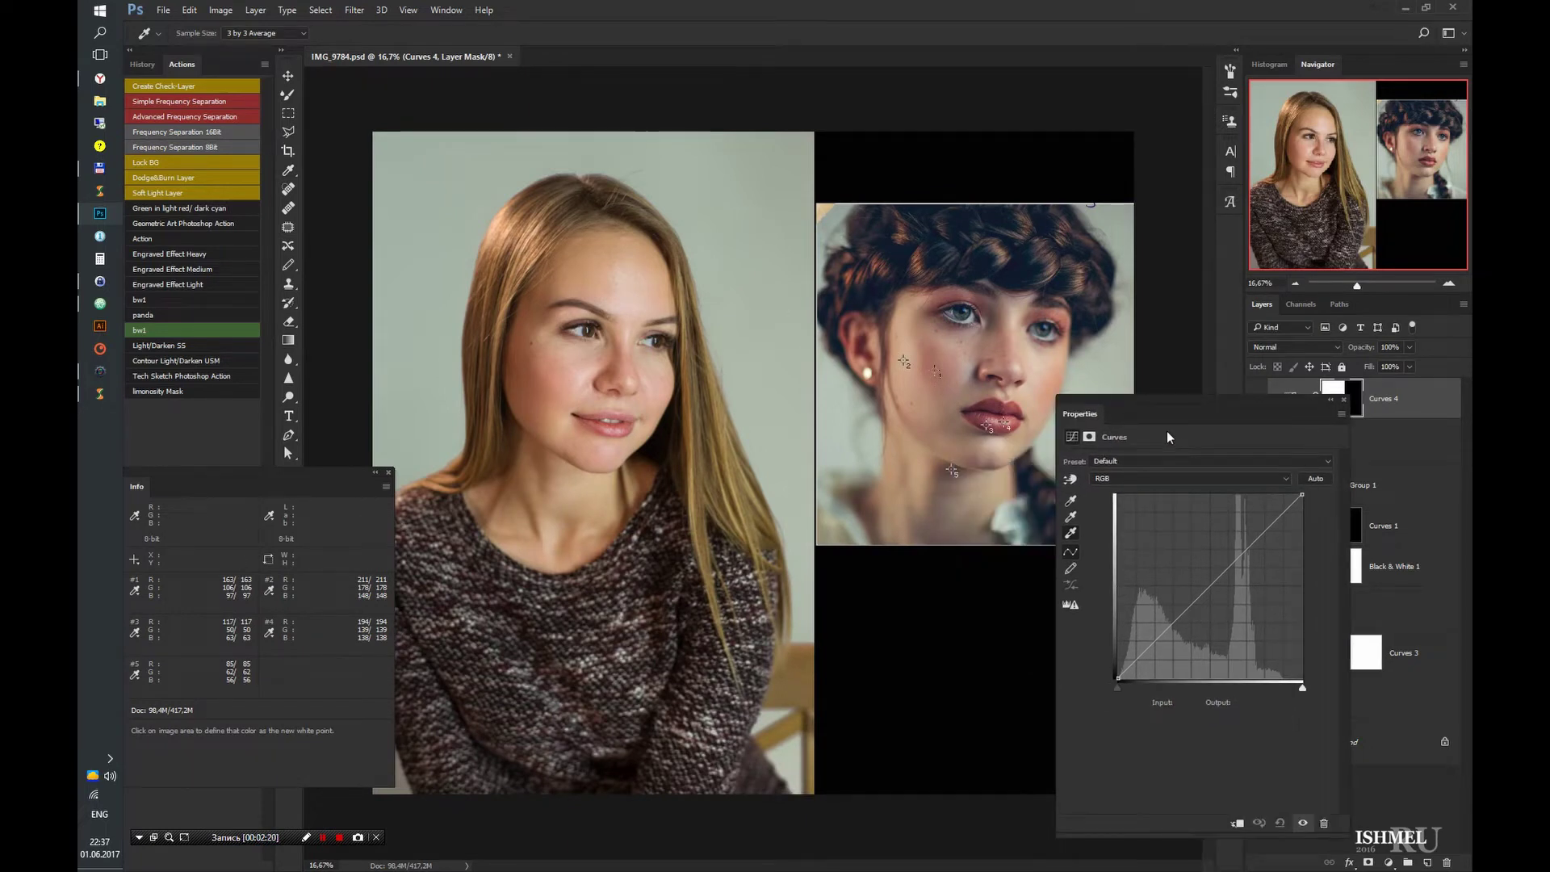
double_click(1070, 500)
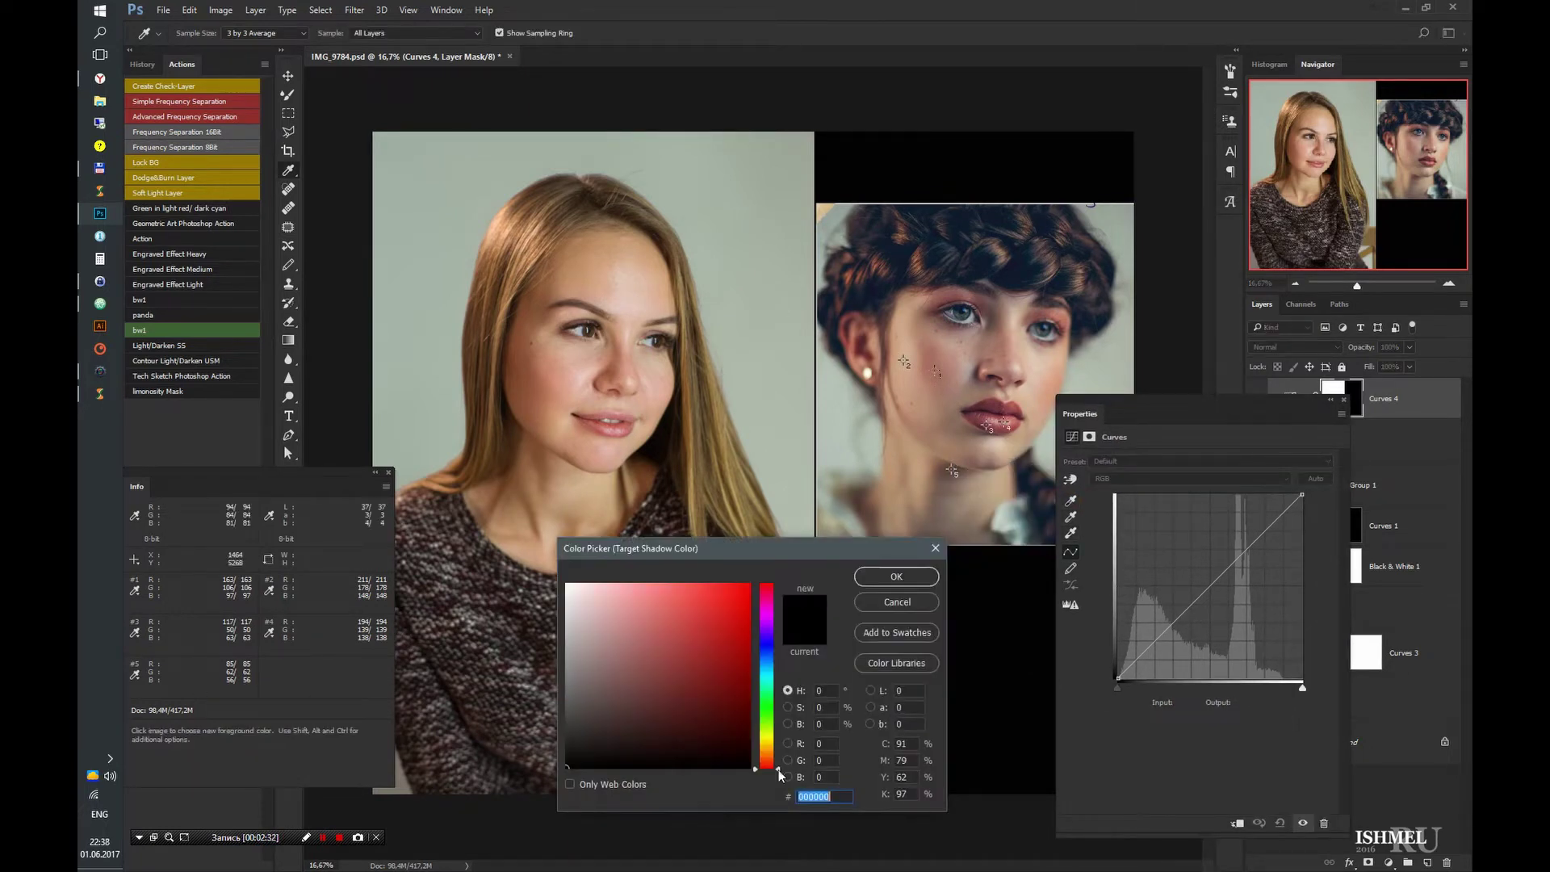
click(825, 744)
text(85)
key(Tab)
text(62)
click(896, 576)
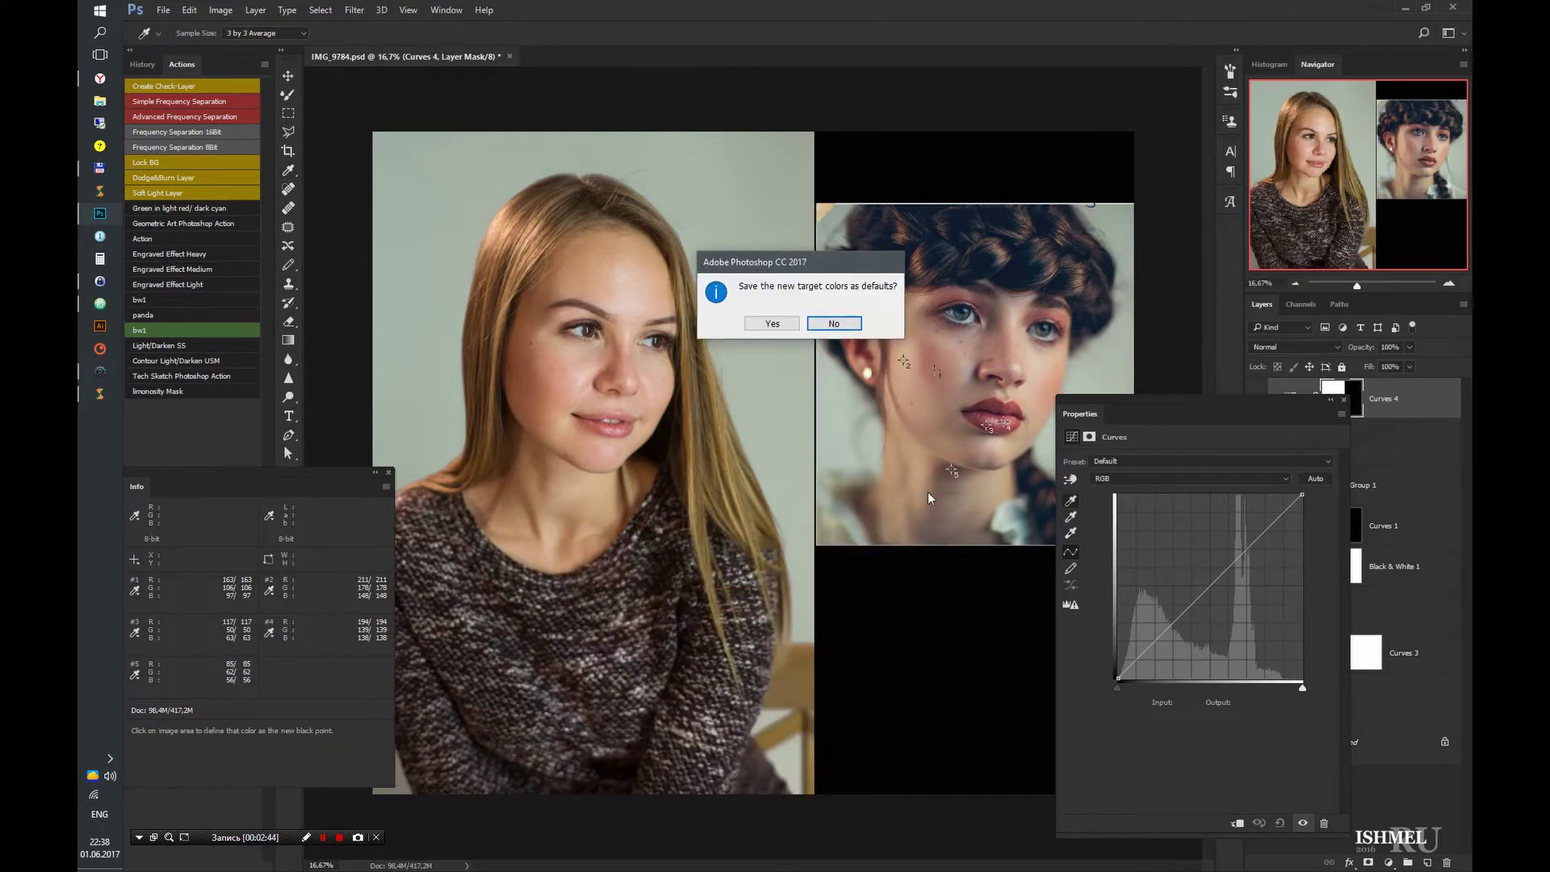
key(Return)
- Sample white, black and grey points on the portrait to apply the targets
drag(1130, 413, 1167, 395)
click(1107, 513)
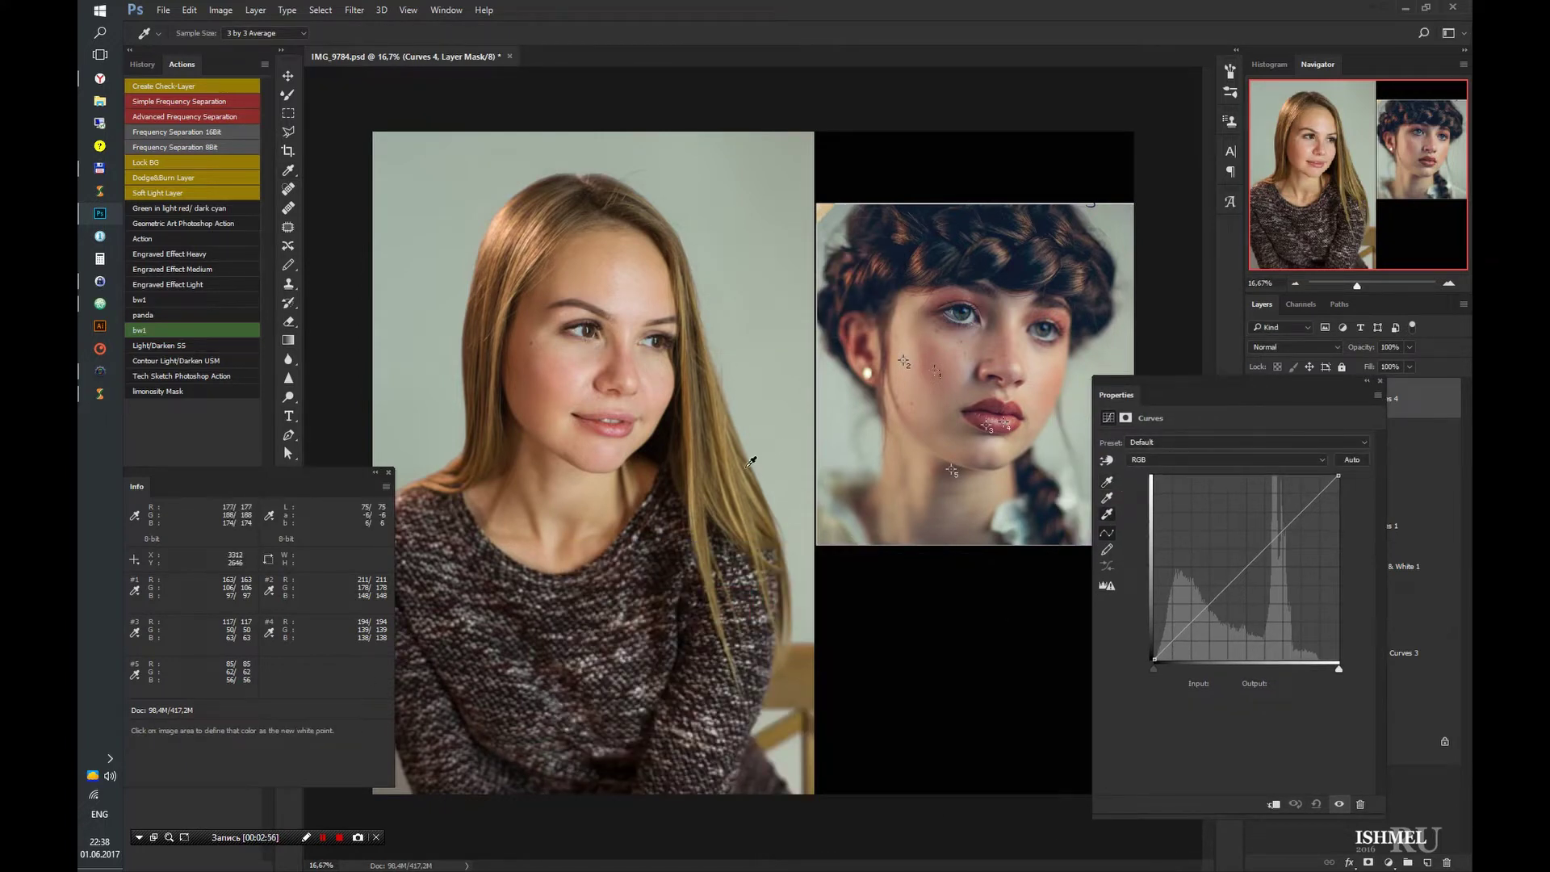
click(596, 299)
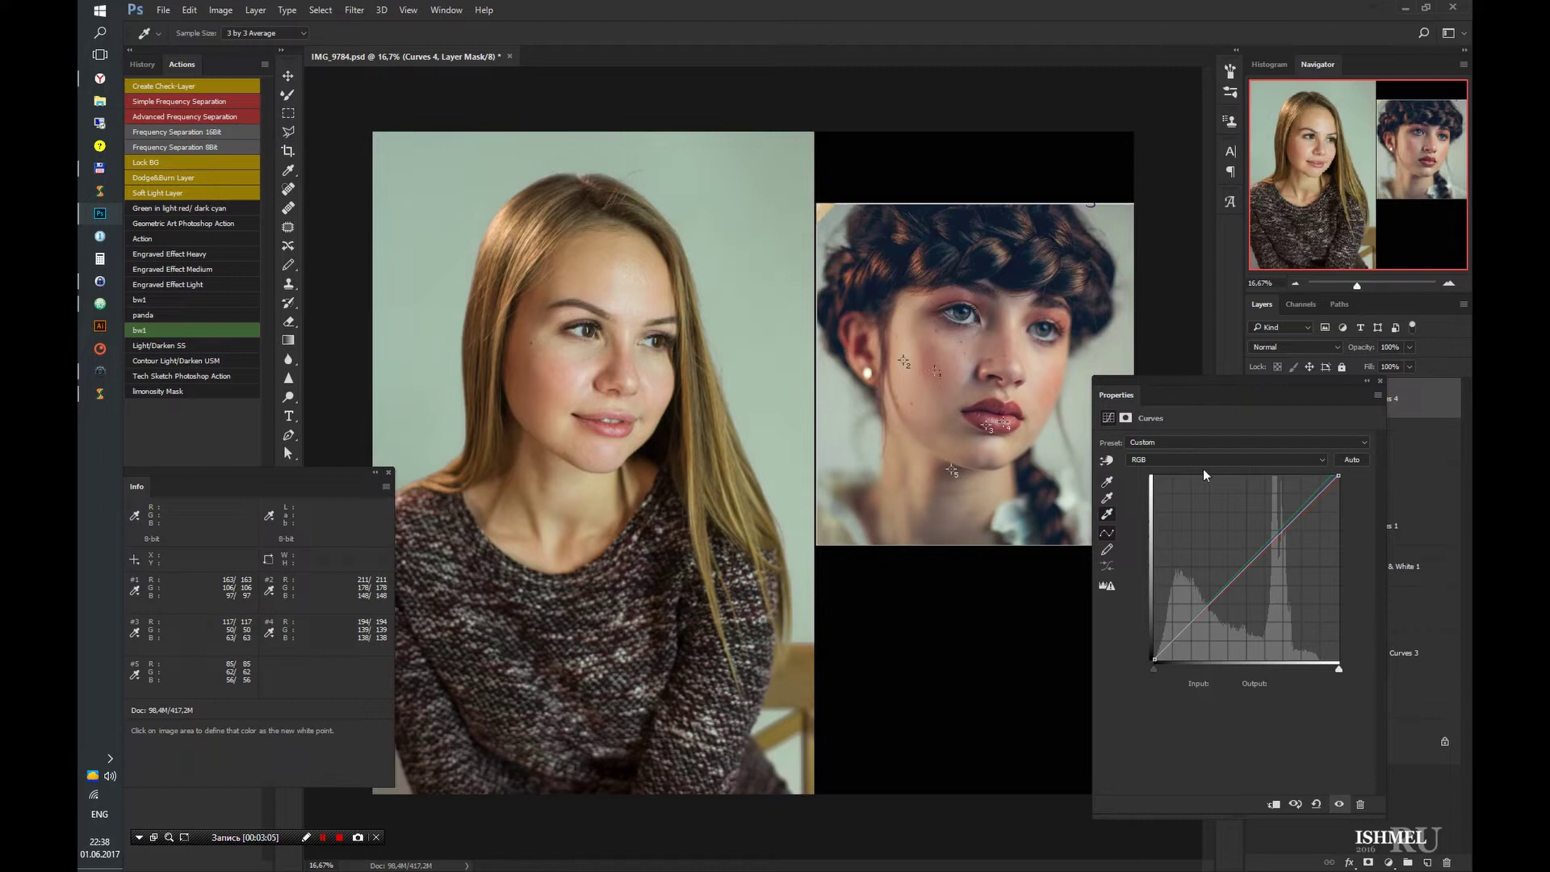
click(1106, 482)
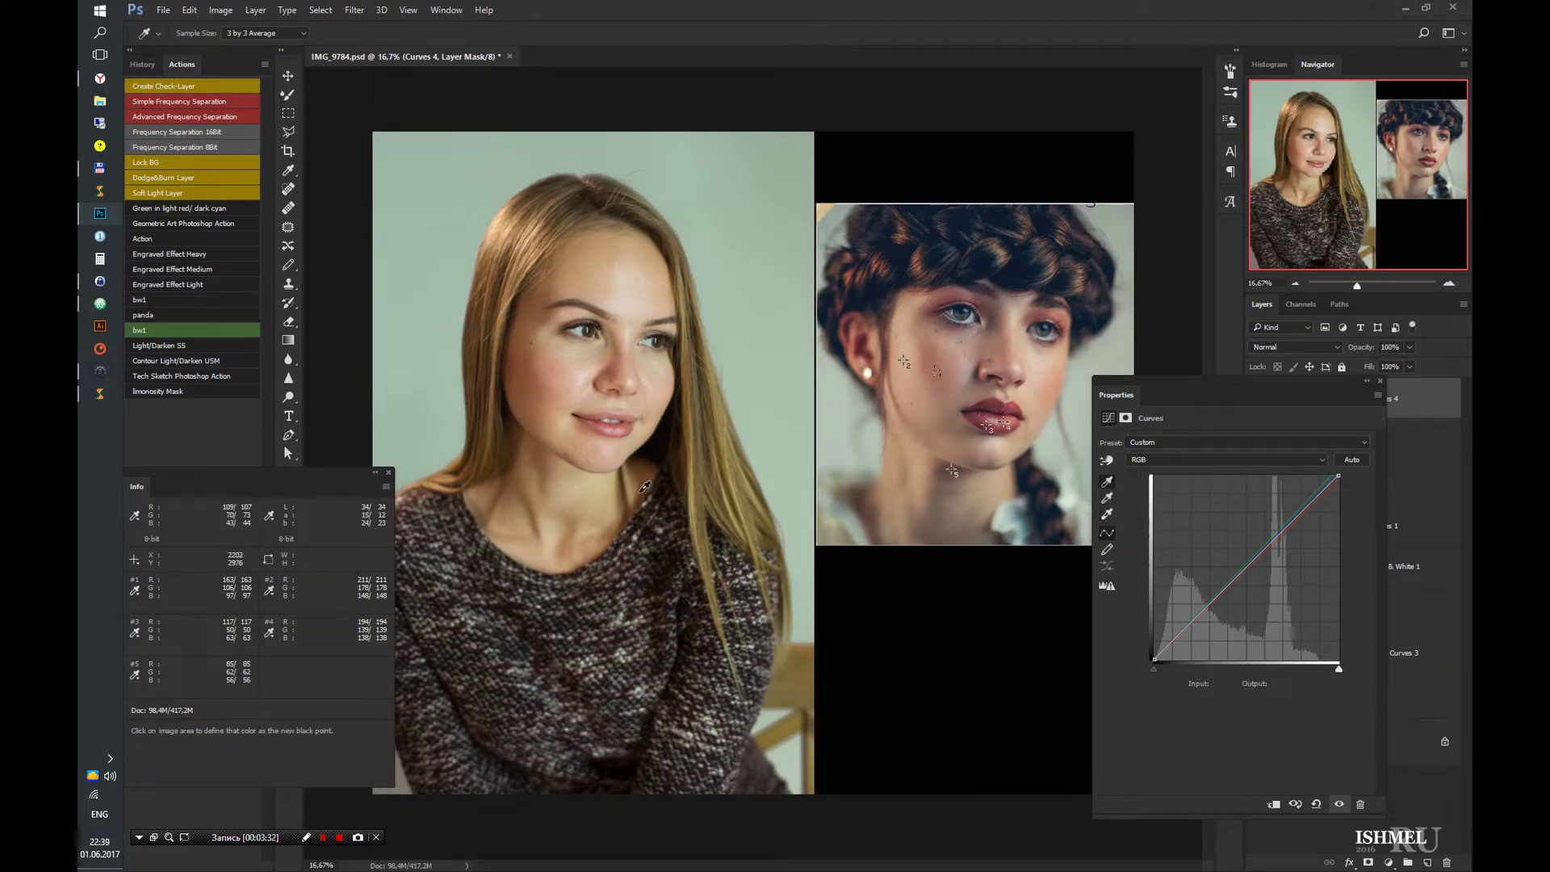
click(1107, 498)
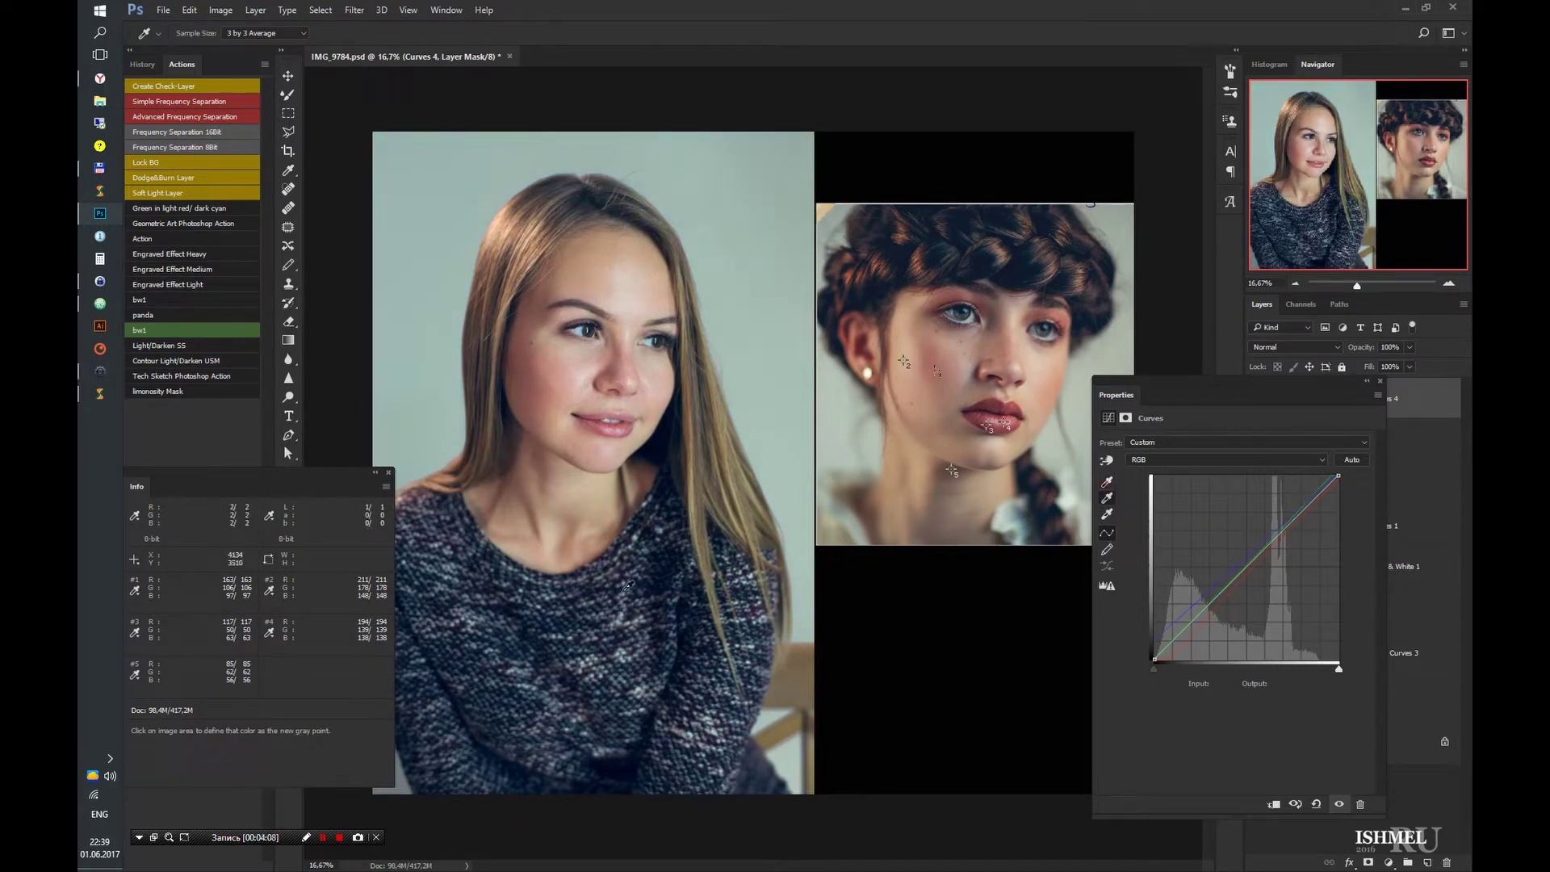
- Group Curves 4 into Group 2, masked by Layer 2's selection
drag(1340, 395, 1062, 448)
click(1102, 434)
click(1272, 484)
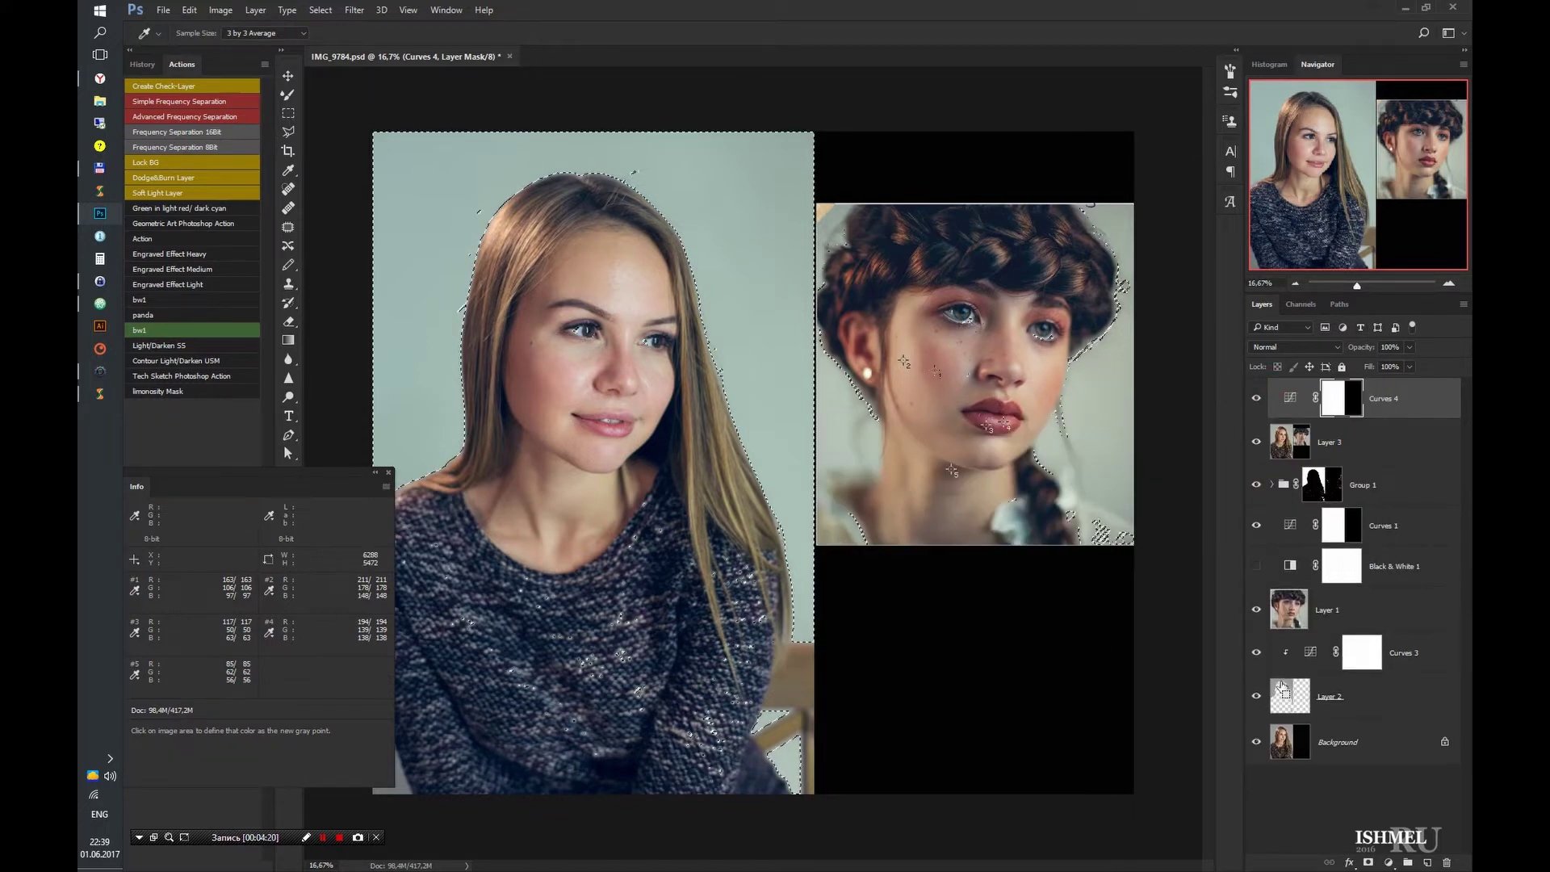
click(289, 113)
right_click(422, 202)
click(448, 217)
key(ctrl+g)
click(1366, 859)
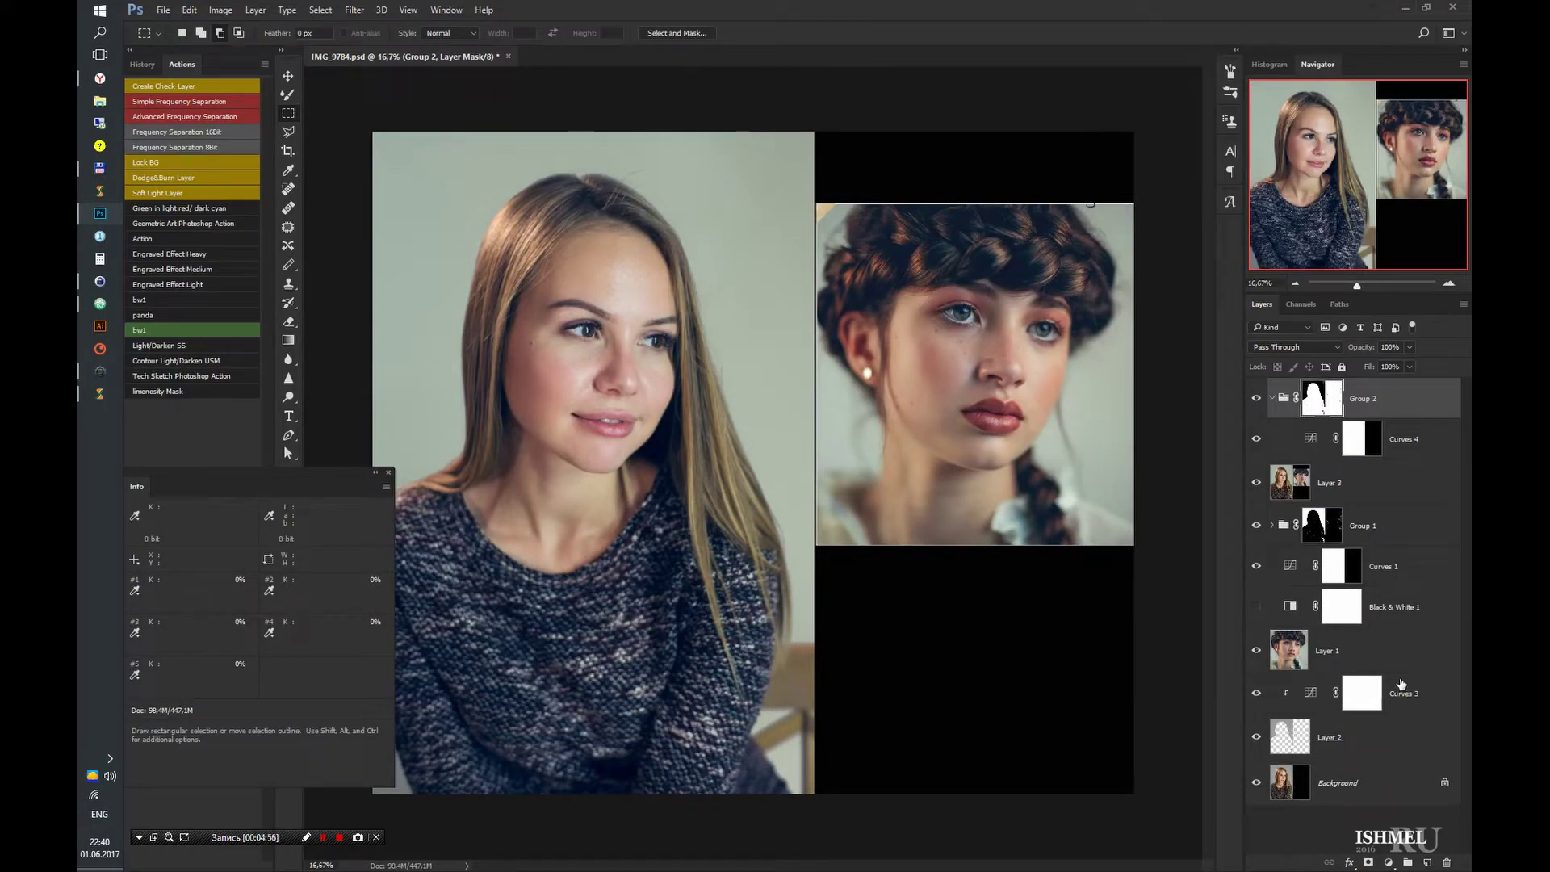
- Paint Group 2's mask at 100% opacity over the sweater and along the hair
click(1311, 393)
click(288, 264)
drag(319, 472, 1036, 570)
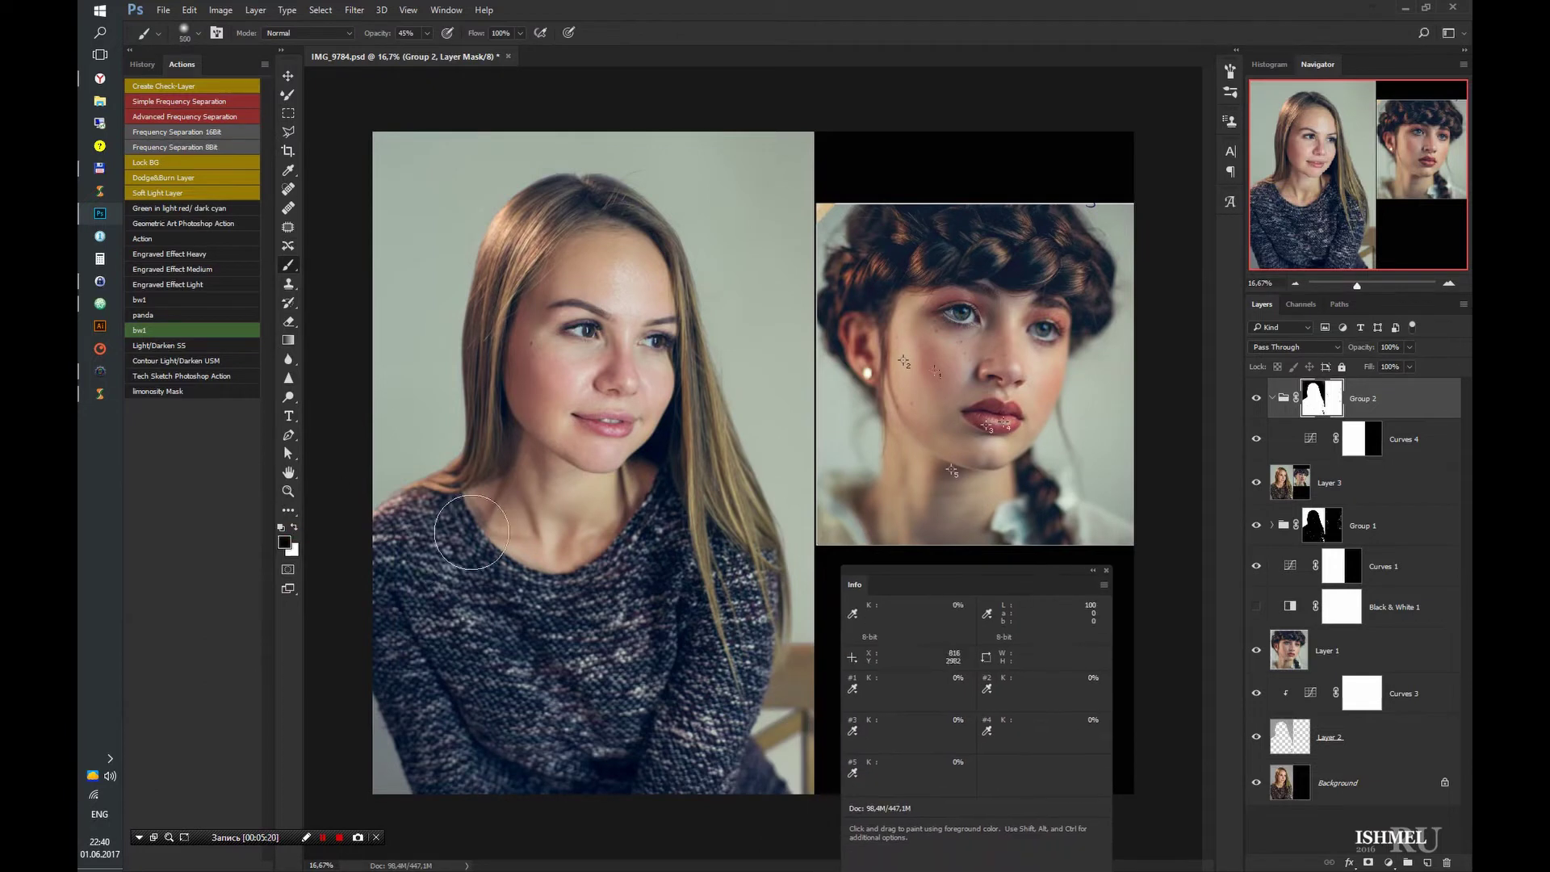
key(0)
drag(783, 698, 672, 739)
key(bracketleft)
key(bracketleft)
key(bracketleft)
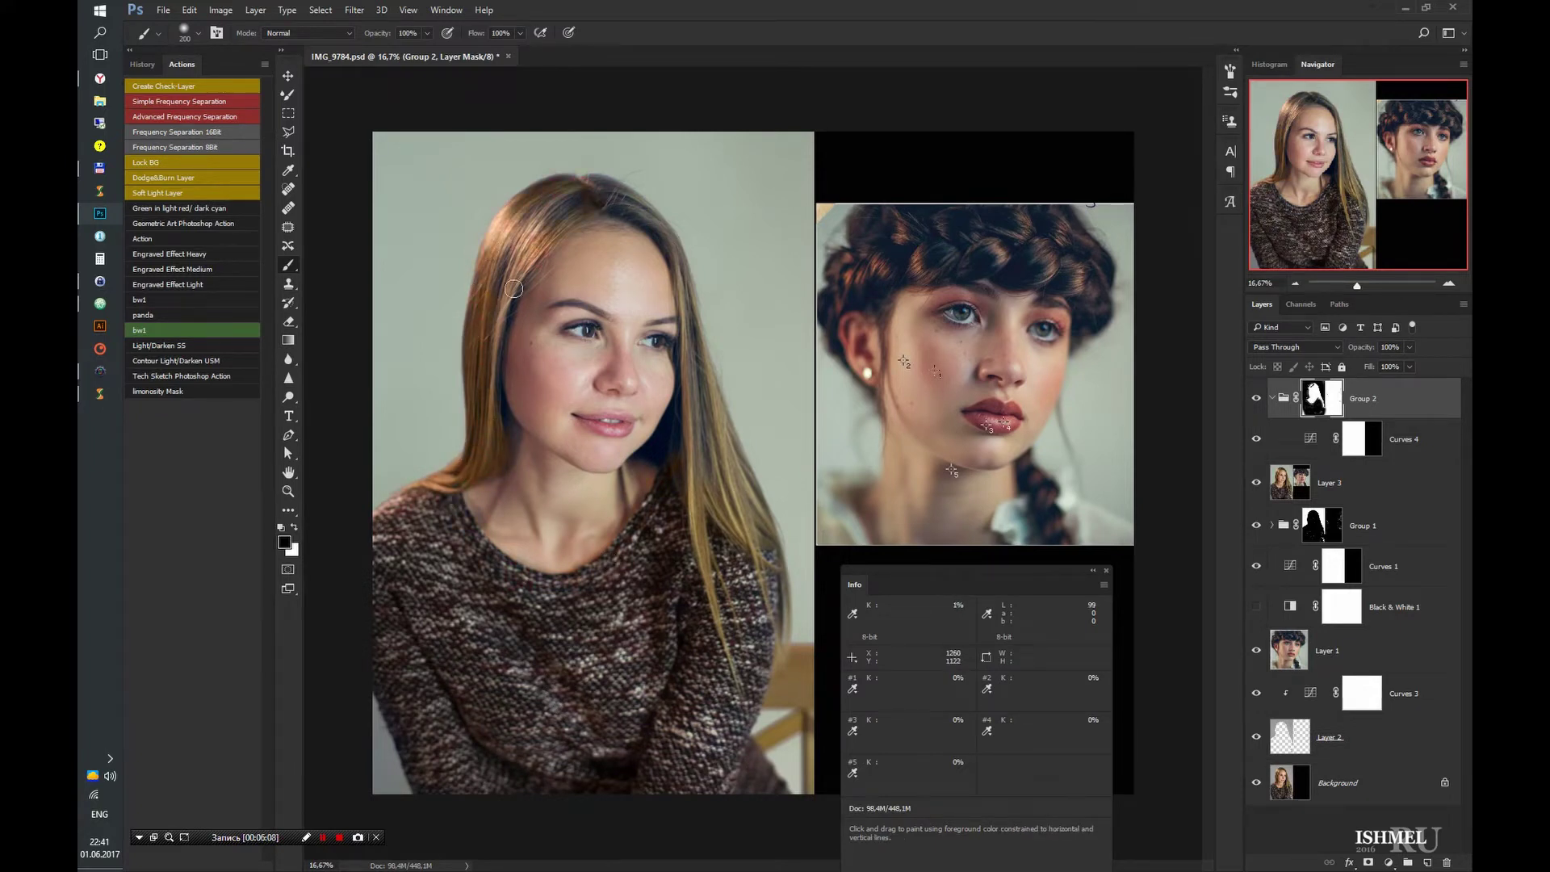
drag(484, 379, 484, 351)
drag(703, 427, 706, 490)
drag(749, 674, 739, 660)
- View the mask alone and paint black along the shoulder and hair edges
alt+click(1315, 400)
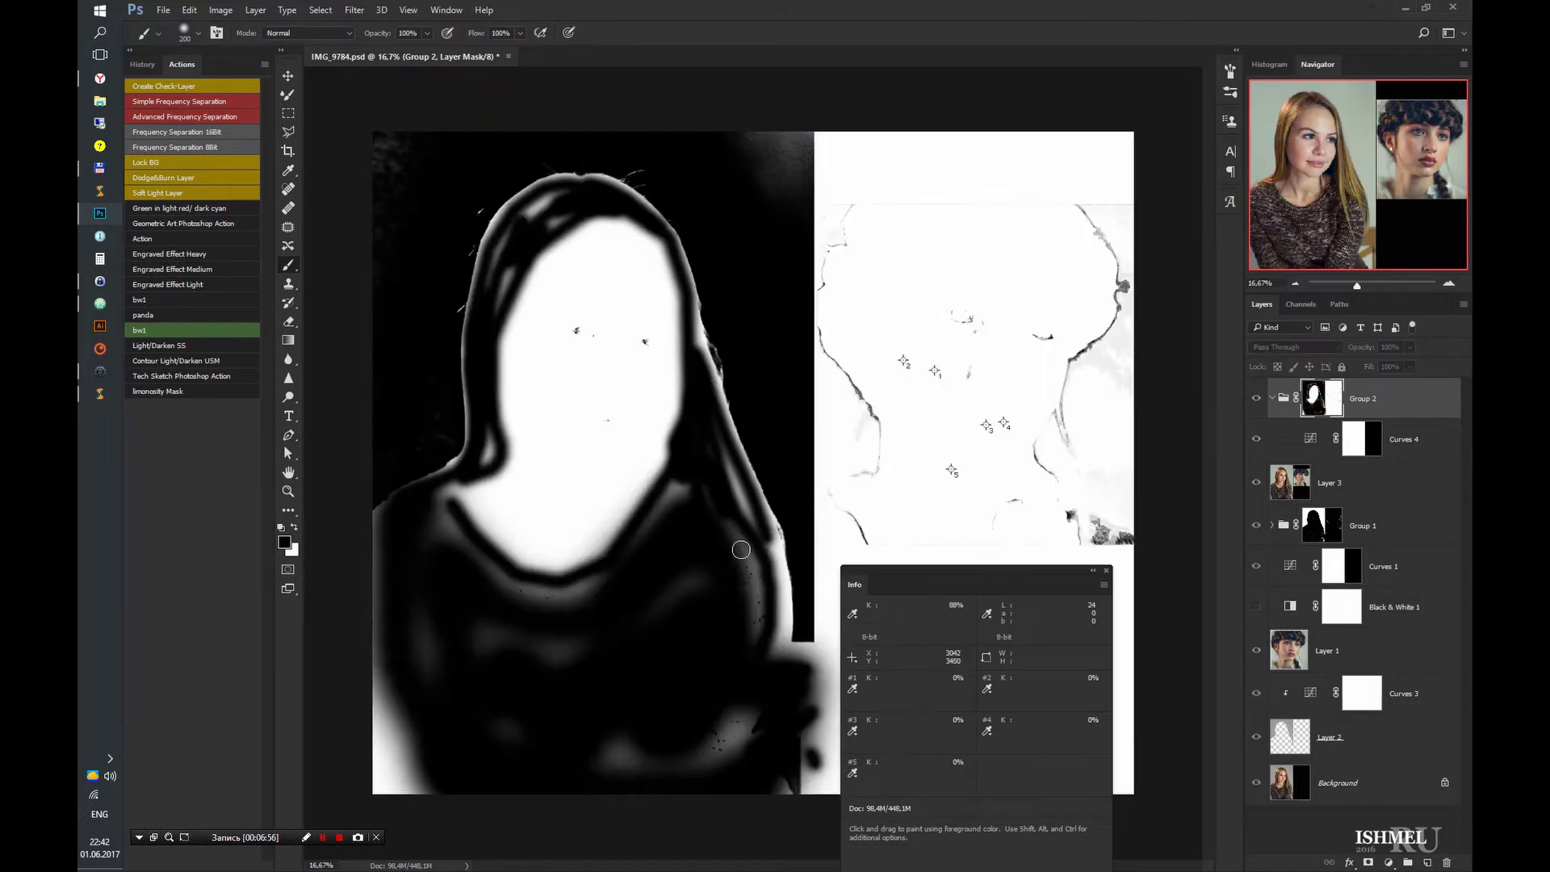
drag(750, 704, 705, 564)
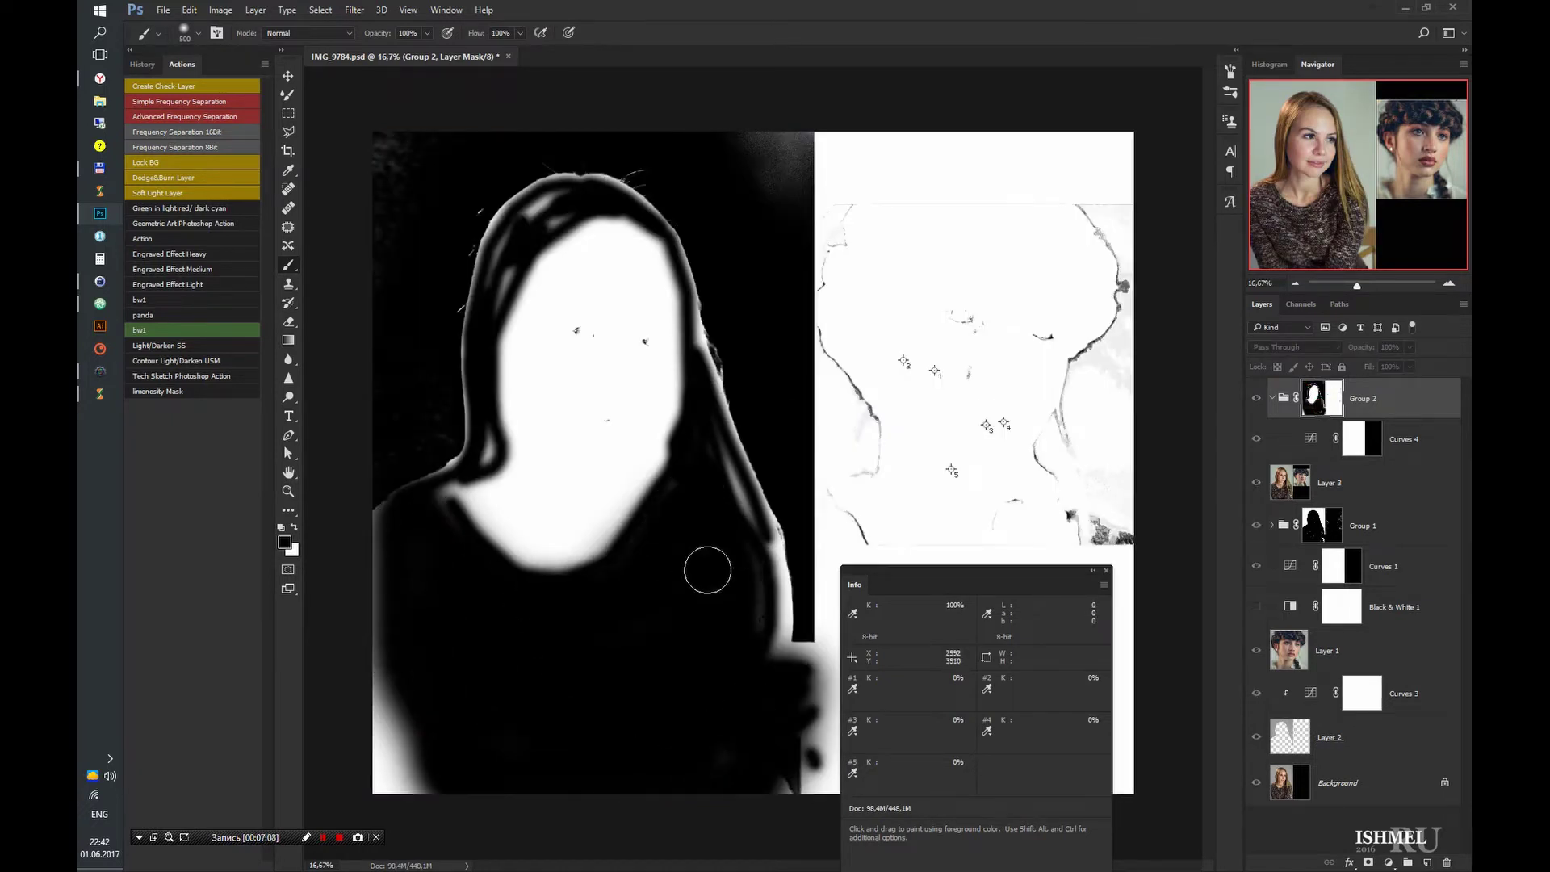
key(bracketleft)
key(bracketleft)
key(bracketleft)
mouse_move(501, 304)
mouse_down()
mouse_move(515, 190)
mouse_move(387, 565)
mouse_up()
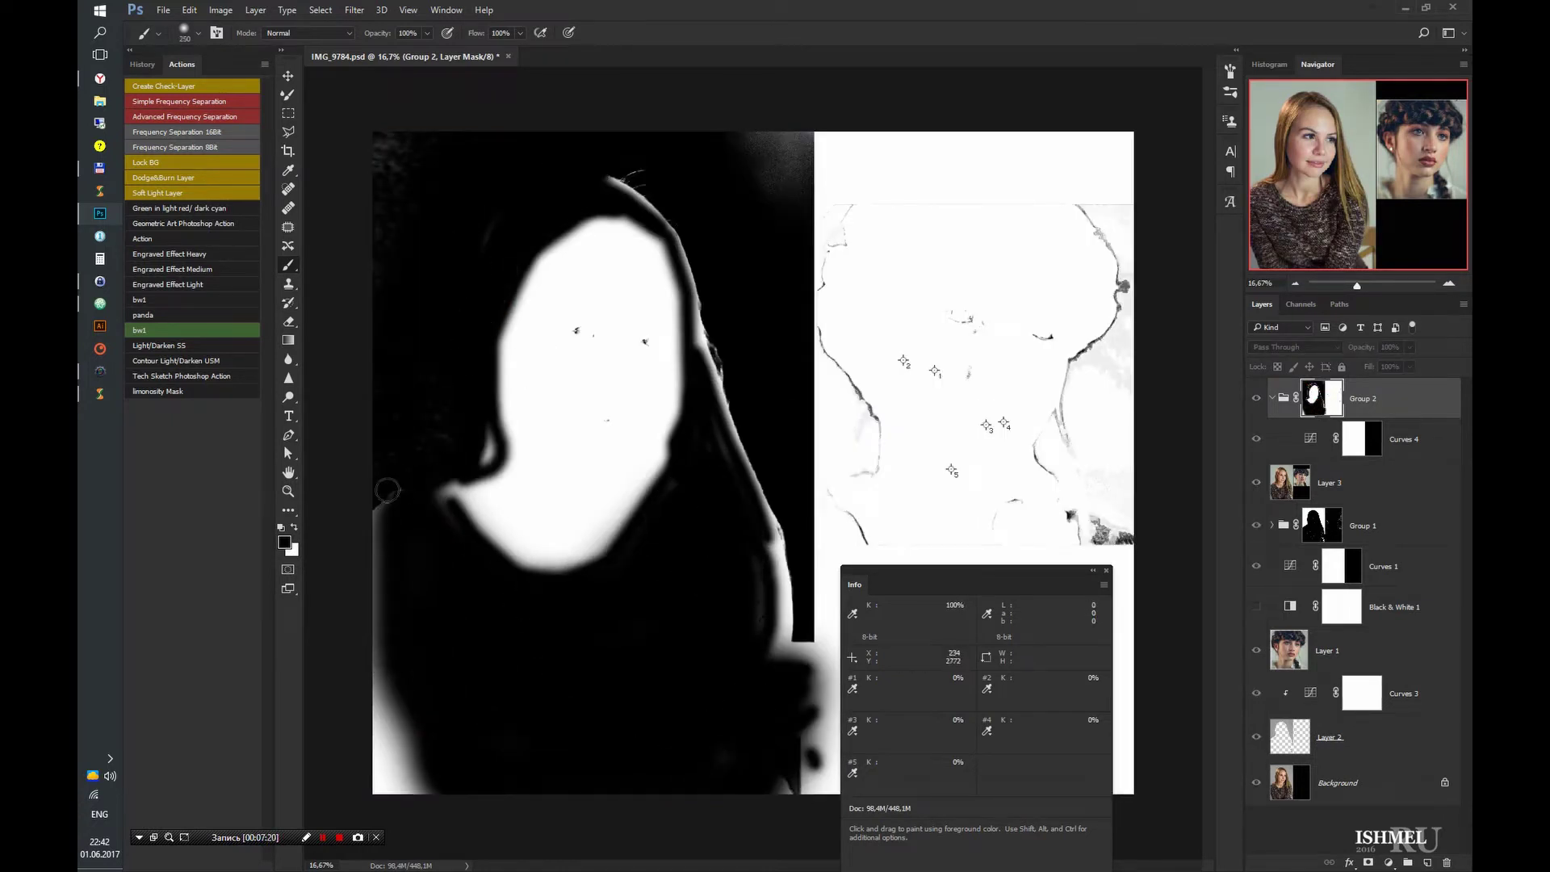
key(bracketright)
mouse_move(783, 638)
mouse_down()
mouse_move(686, 519)
mouse_move(701, 248)
mouse_move(754, 131)
mouse_up()
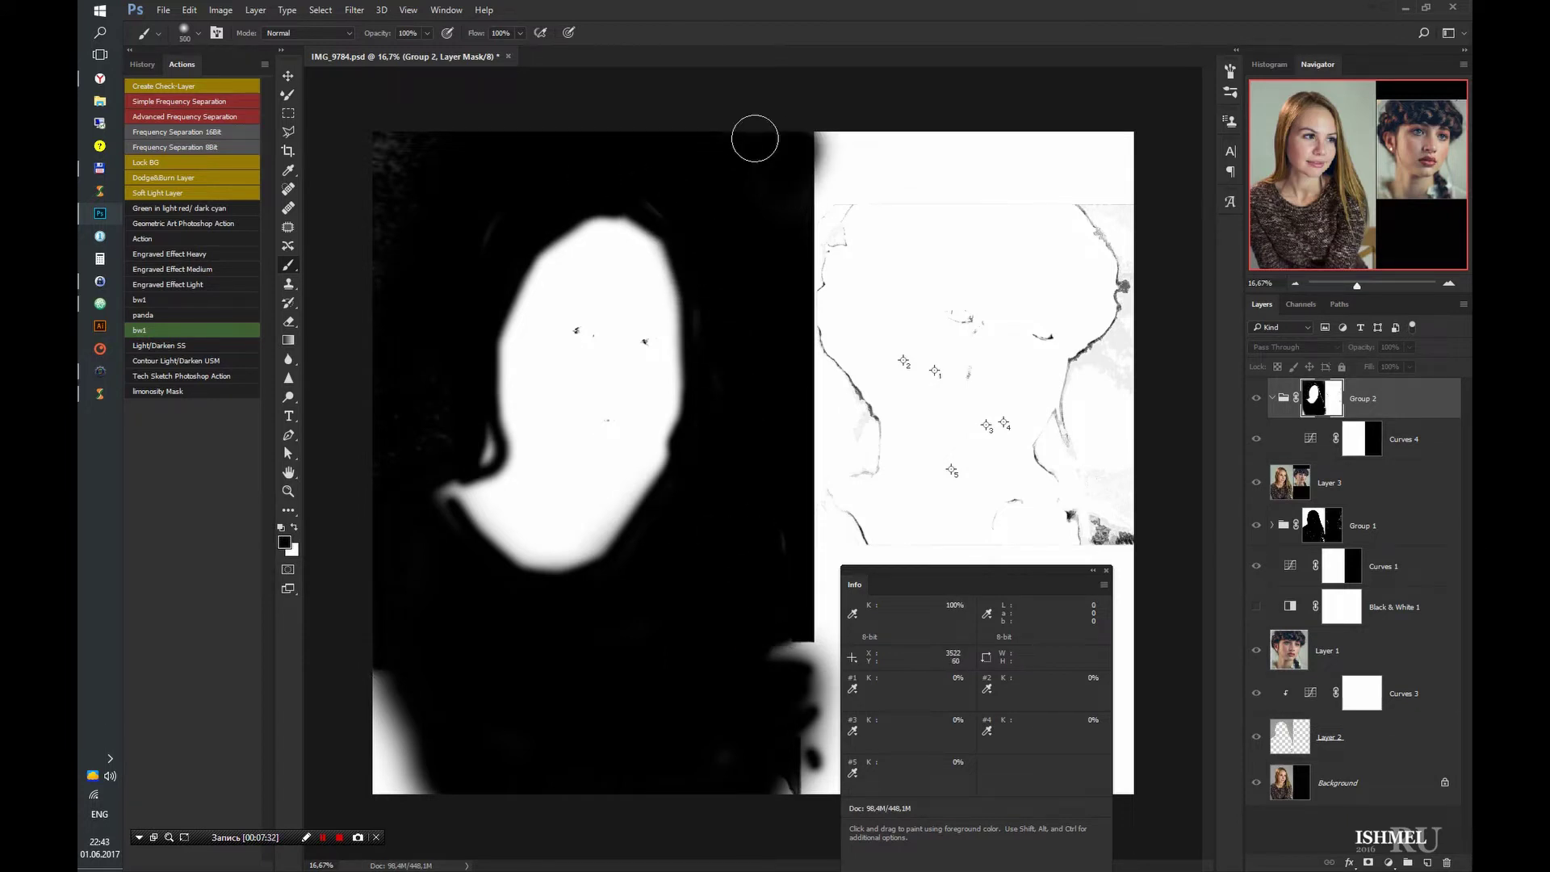
key(bracketleft)
key(bracketleft)
alt+click(1314, 397)
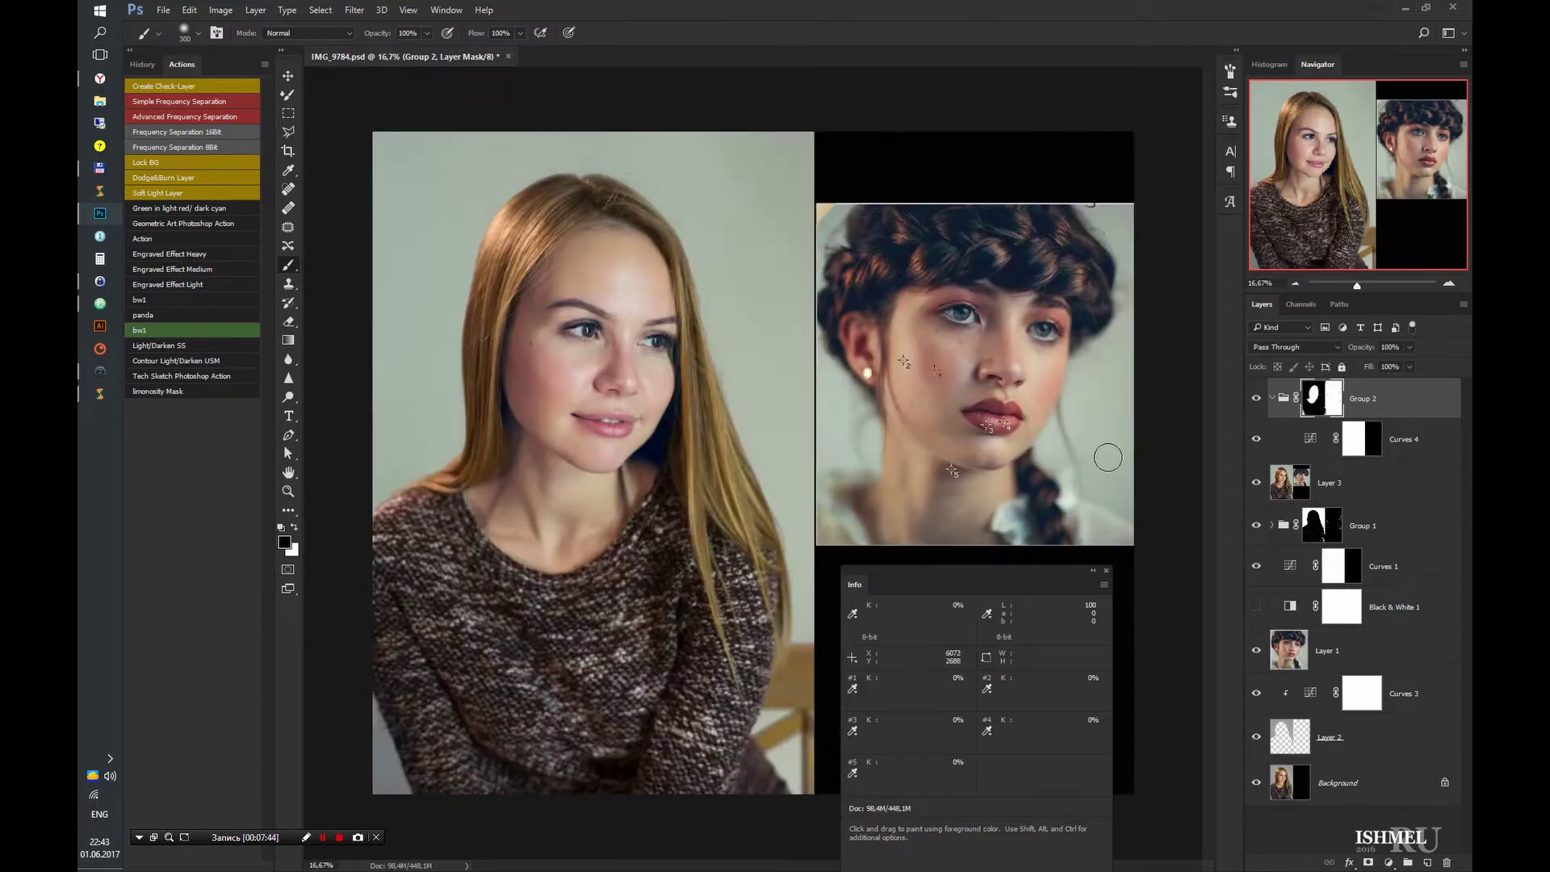
- Reshape Curves 4's Blue channel and lower the Red channel's black point slightly to warm the skin
double_click(1311, 438)
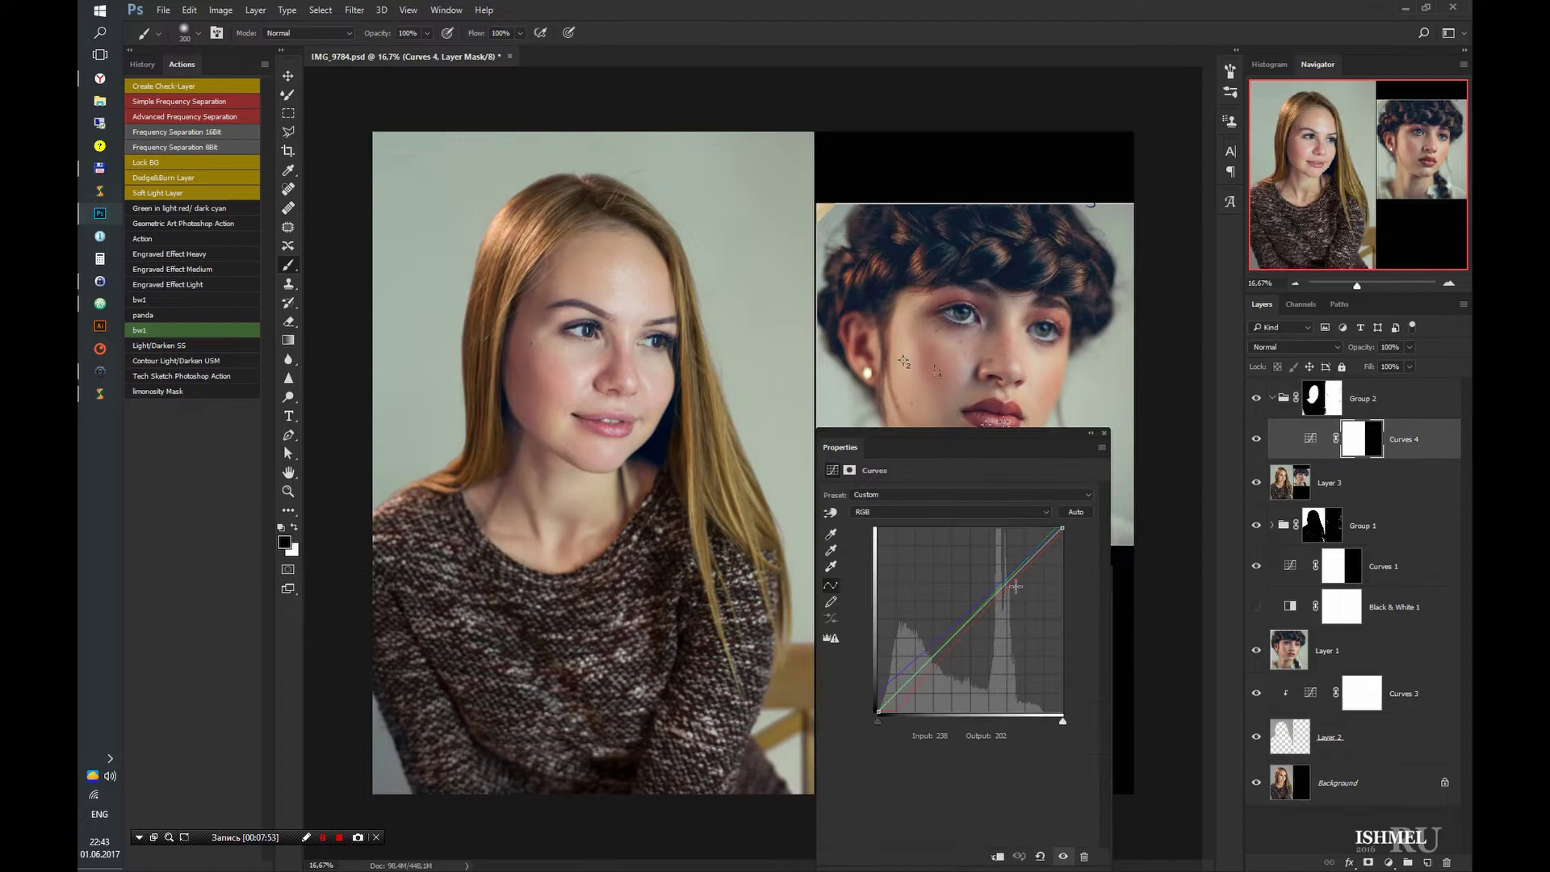
click(1004, 512)
click(1009, 552)
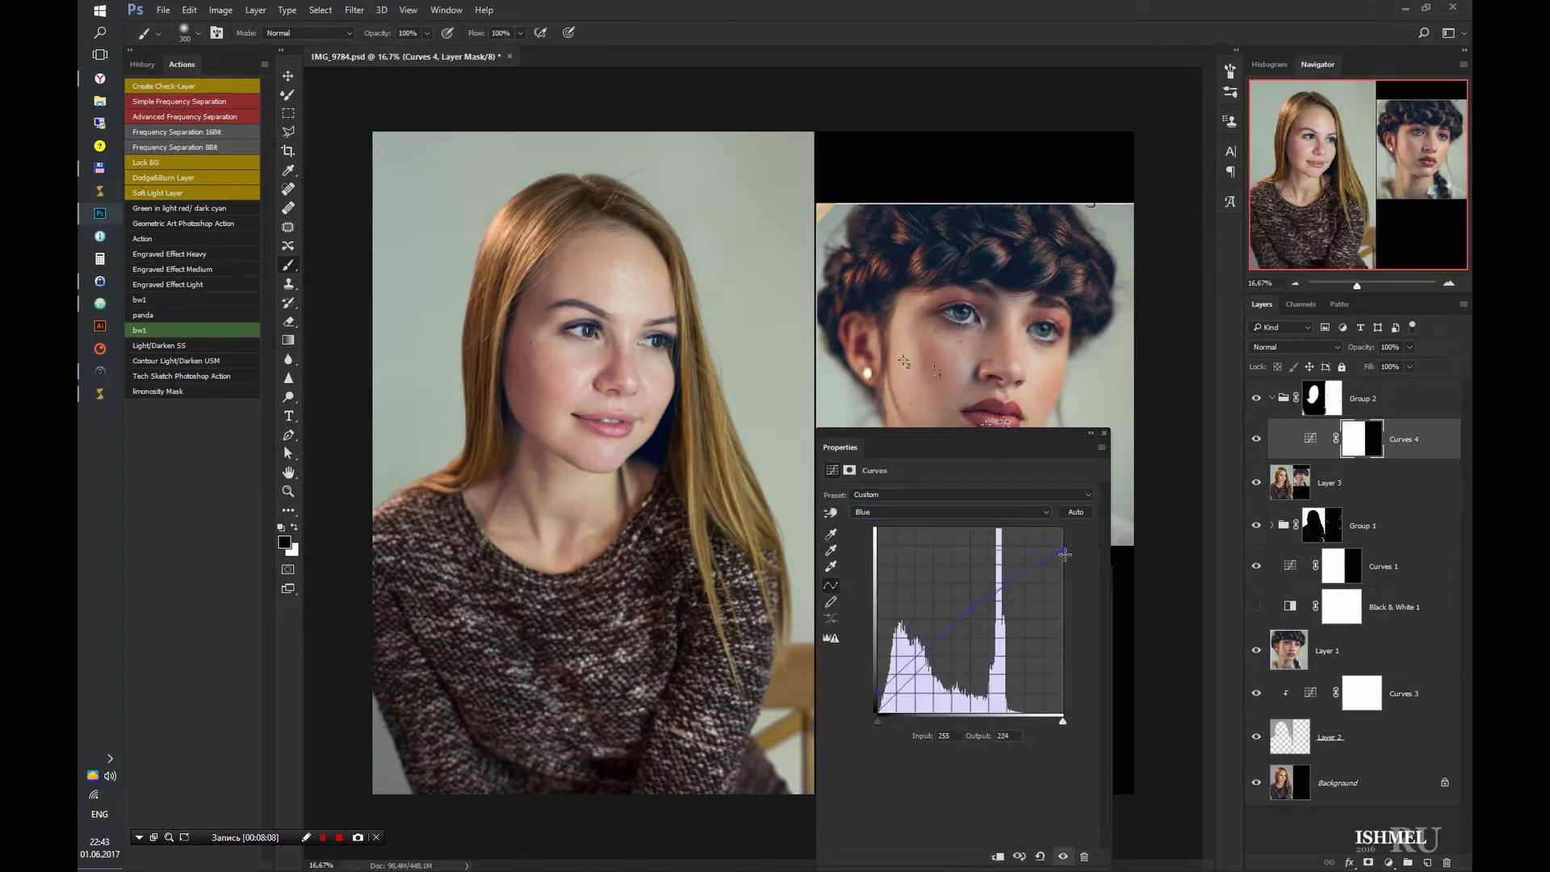
key(ctrl+z)
click(969, 512)
click(968, 528)
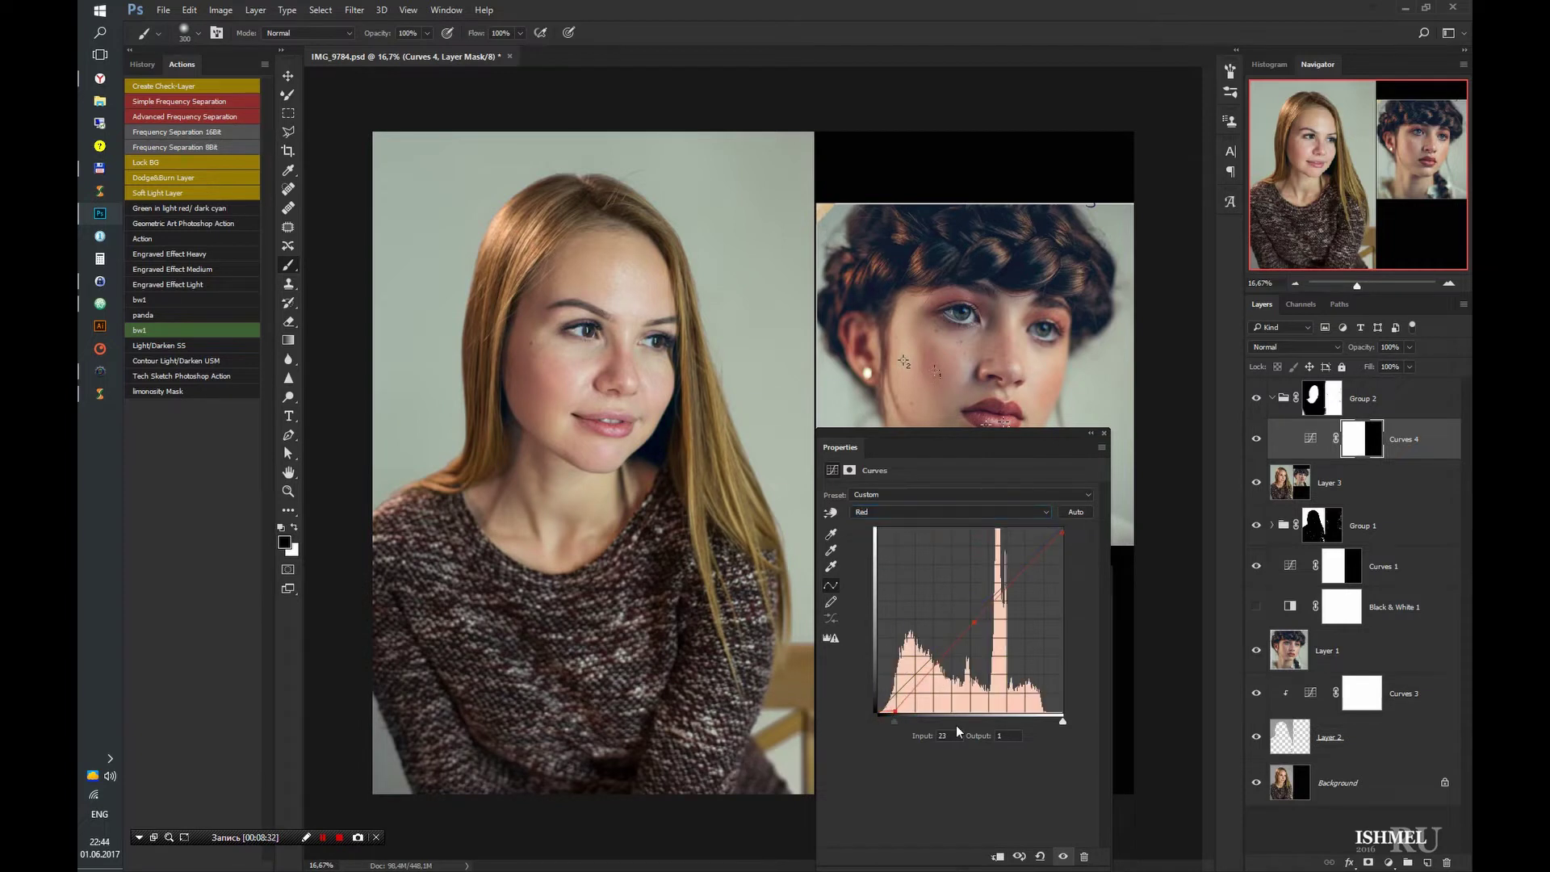
drag(894, 711, 894, 711)
- Add a Selective Color layer that adds yellow to the Yellows, and compare it on and off
click(1104, 433)
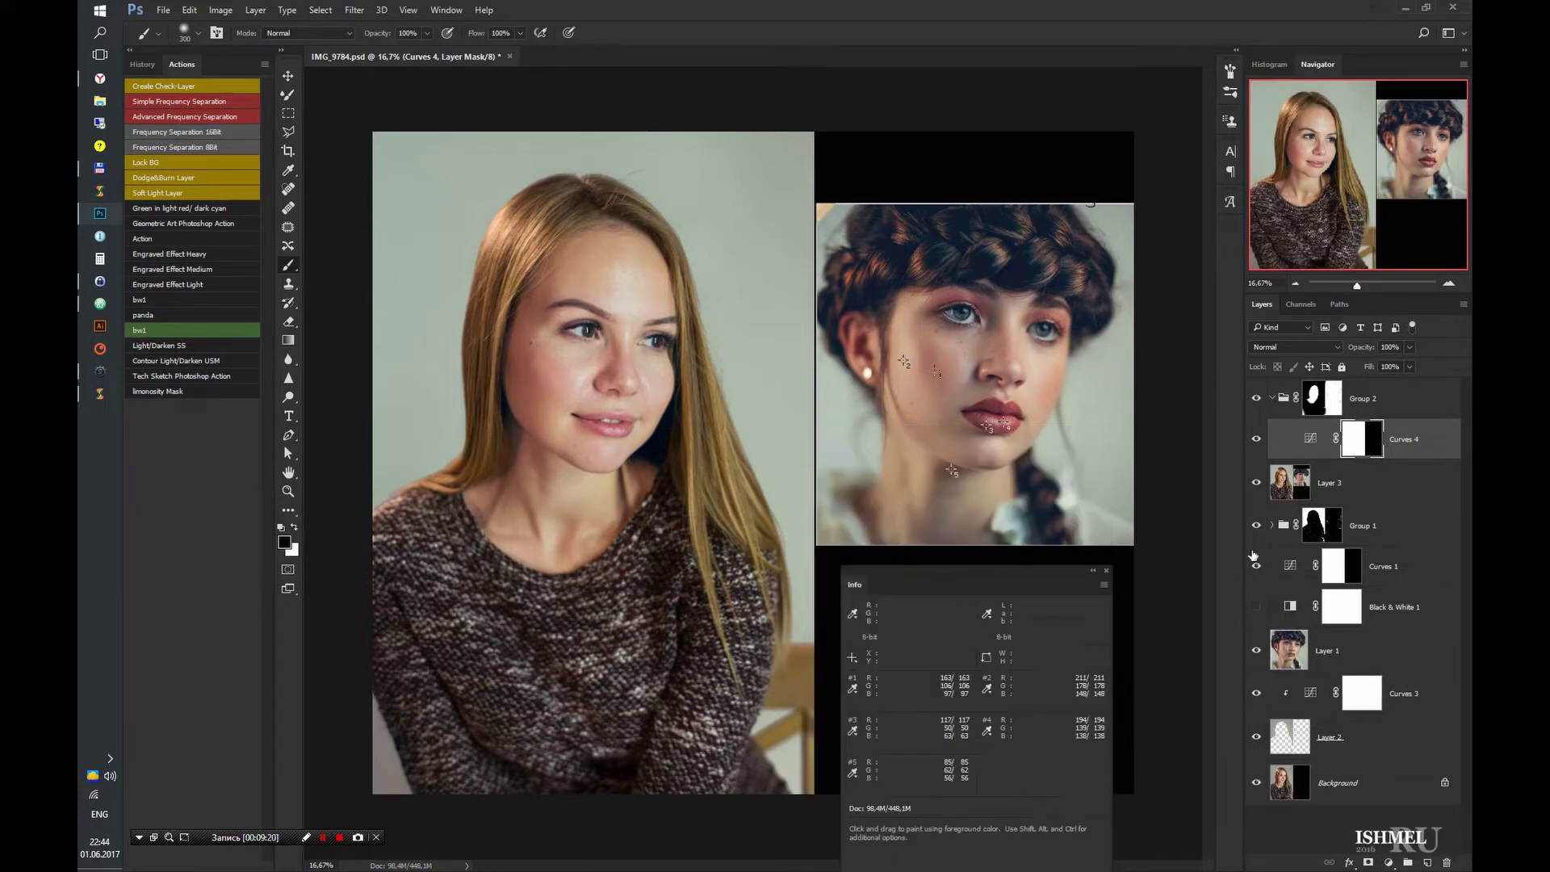
click(1388, 861)
click(1364, 438)
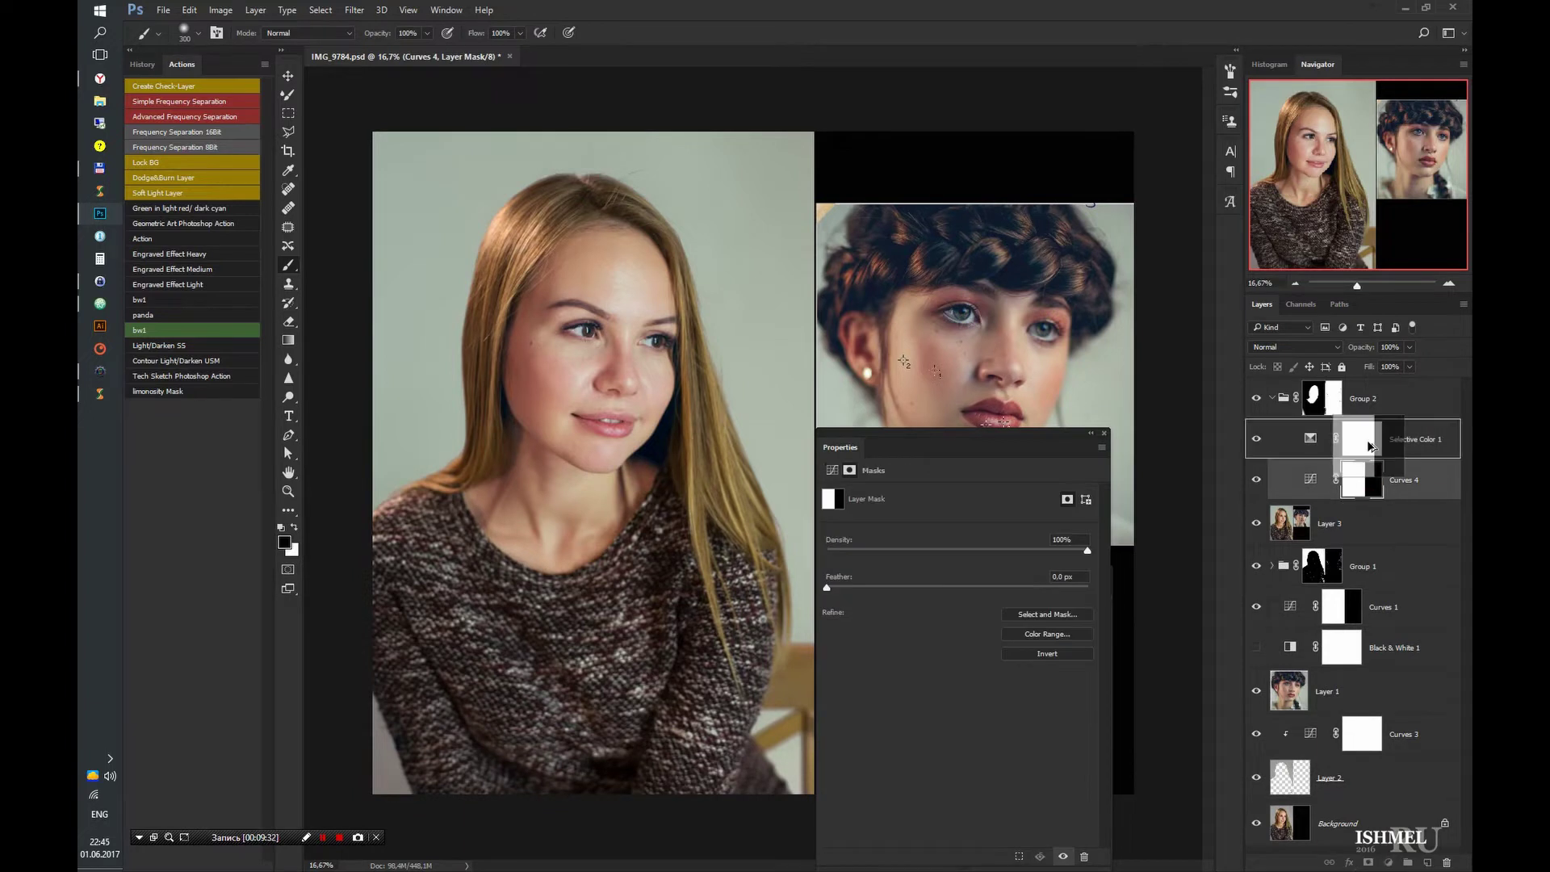
click(1311, 439)
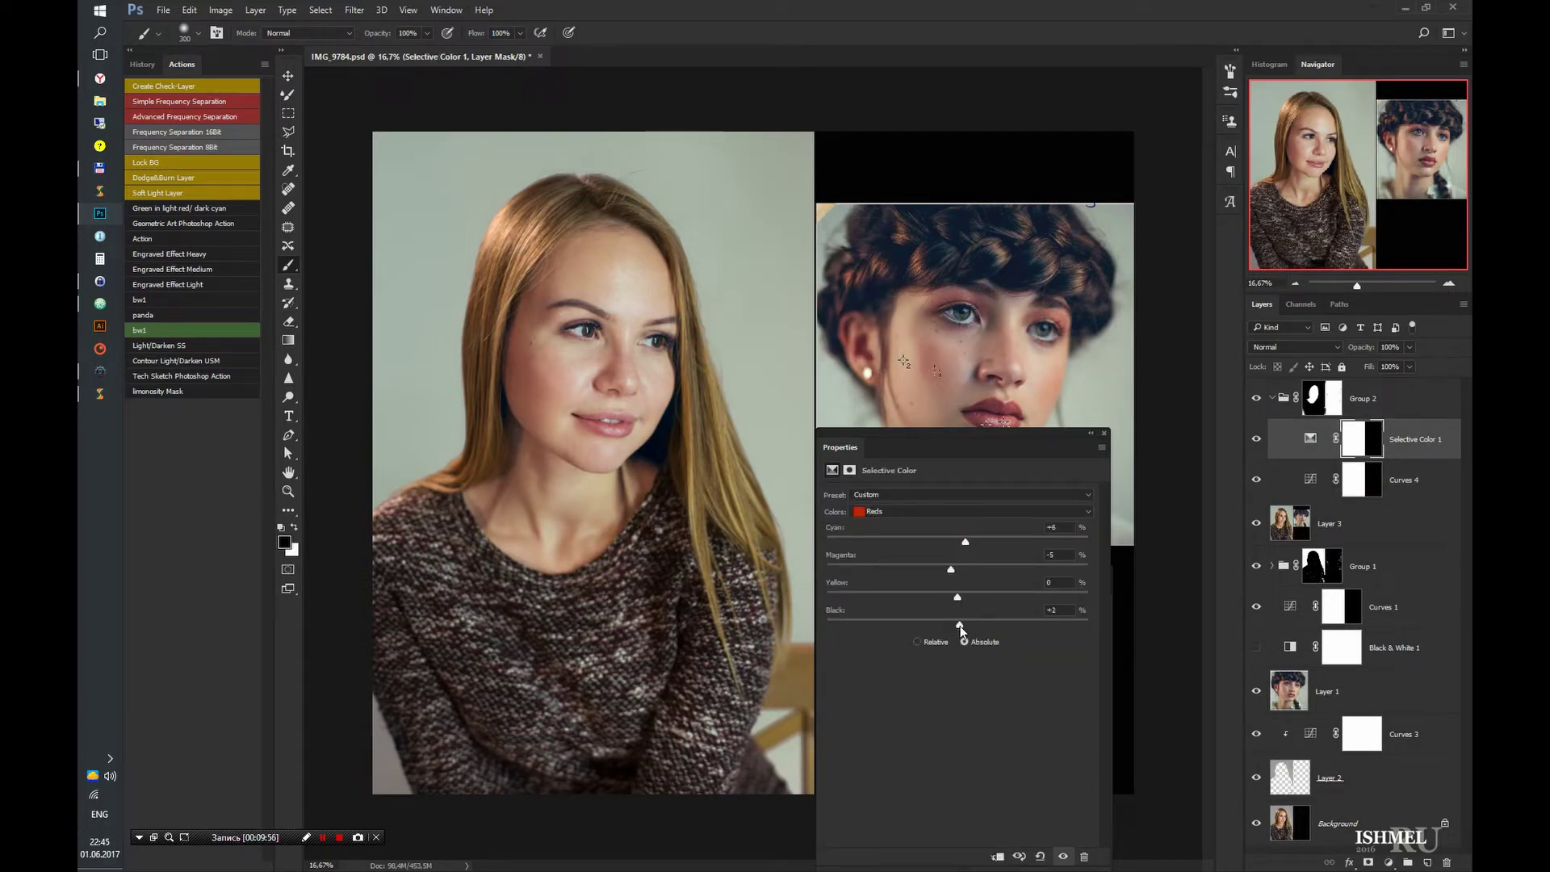
click(950, 511)
drag(957, 598, 972, 598)
key(Up)
click(1104, 433)
click(1256, 440)
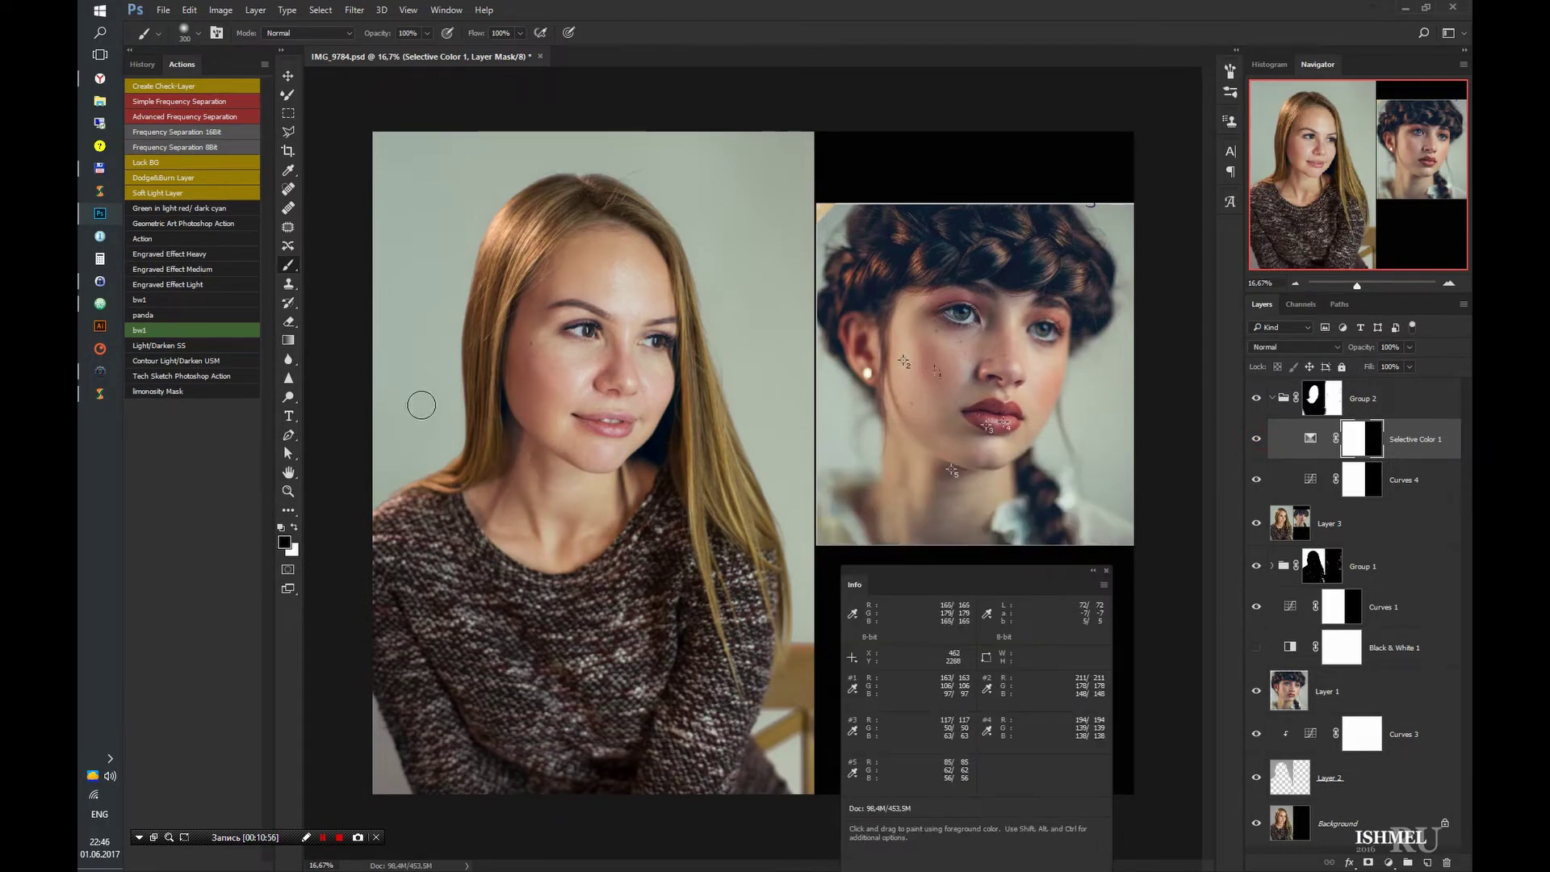
- Paint the Selective Color mask to remove the adjustment from the cheek and nearby spots
key(bracketright)
click(535, 370)
key(bracketleft)
key(bracketleft)
key(bracketright)
key(bracketright)
key(bracketright)
click(594, 265)
key(bracketleft)
key(bracketleft)
key(bracketleft)
key(bracketright)
key(bracketright)
key(bracketright)
click(597, 532)
key(bracketleft)
key(bracketleft)
key(bracketleft)
- Add a second Selective Color reducing black in Yellows, inverted mask painted back into one area
click(968, 511)
click(914, 537)
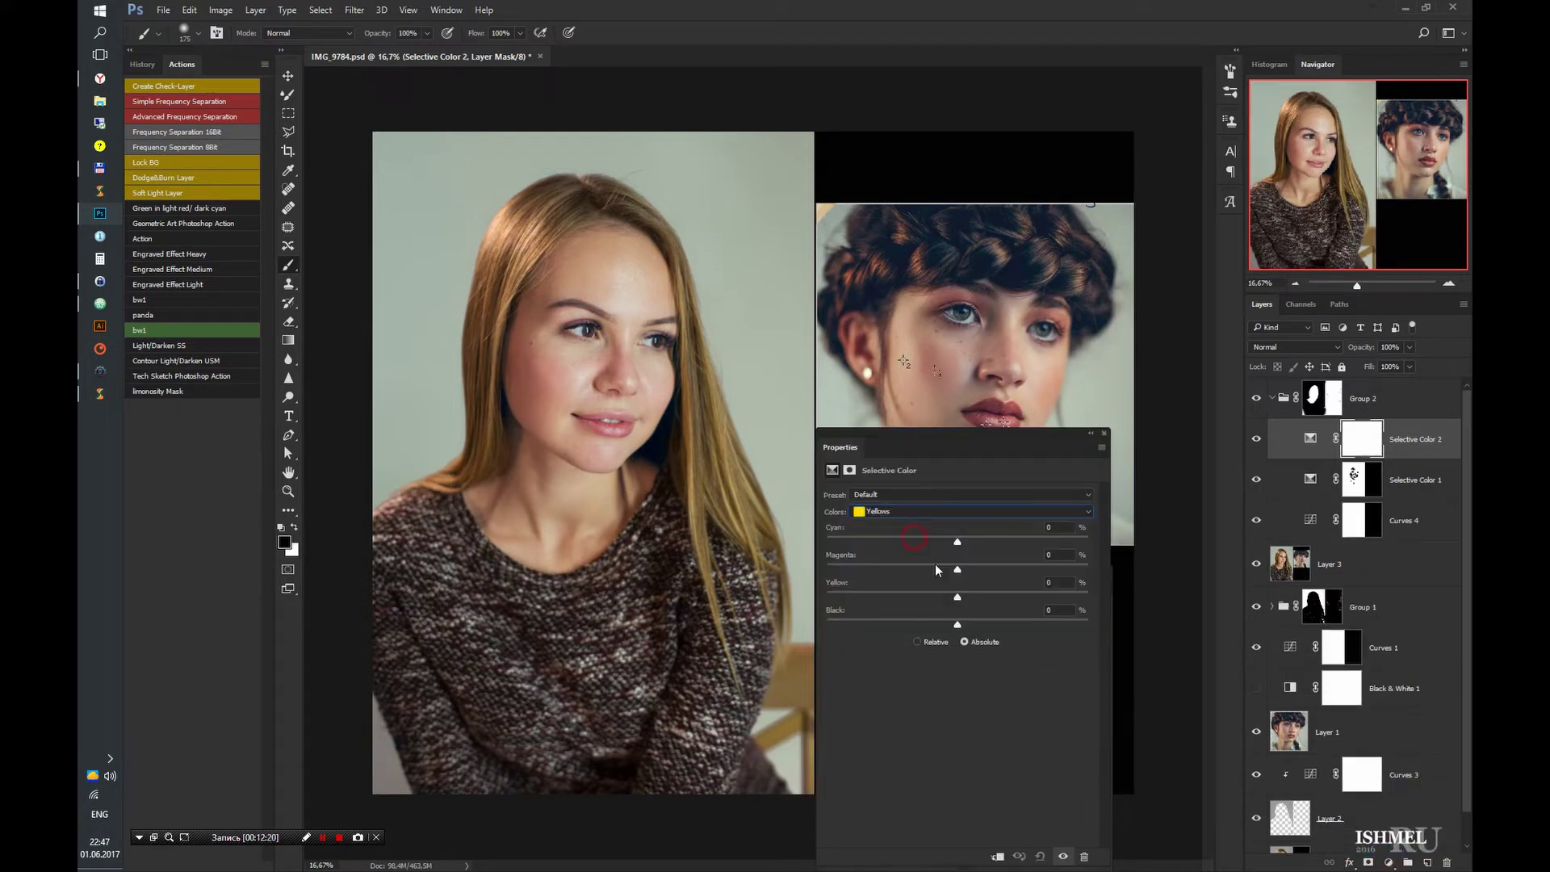
drag(949, 439, 766, 498)
drag(774, 683, 759, 683)
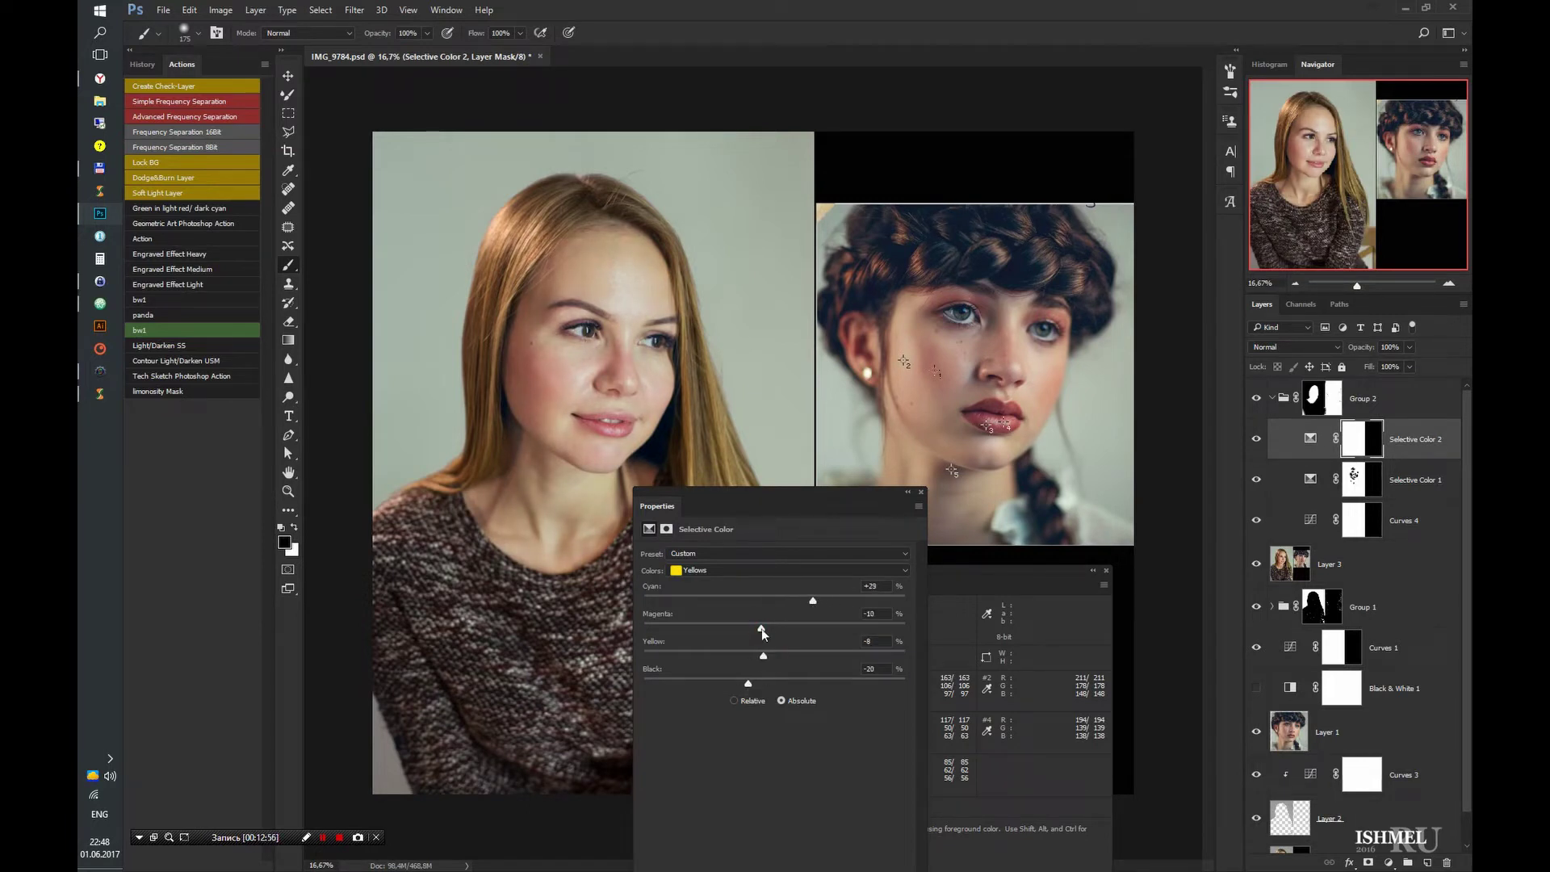
click(920, 492)
key(ctrl+i)
key(x)
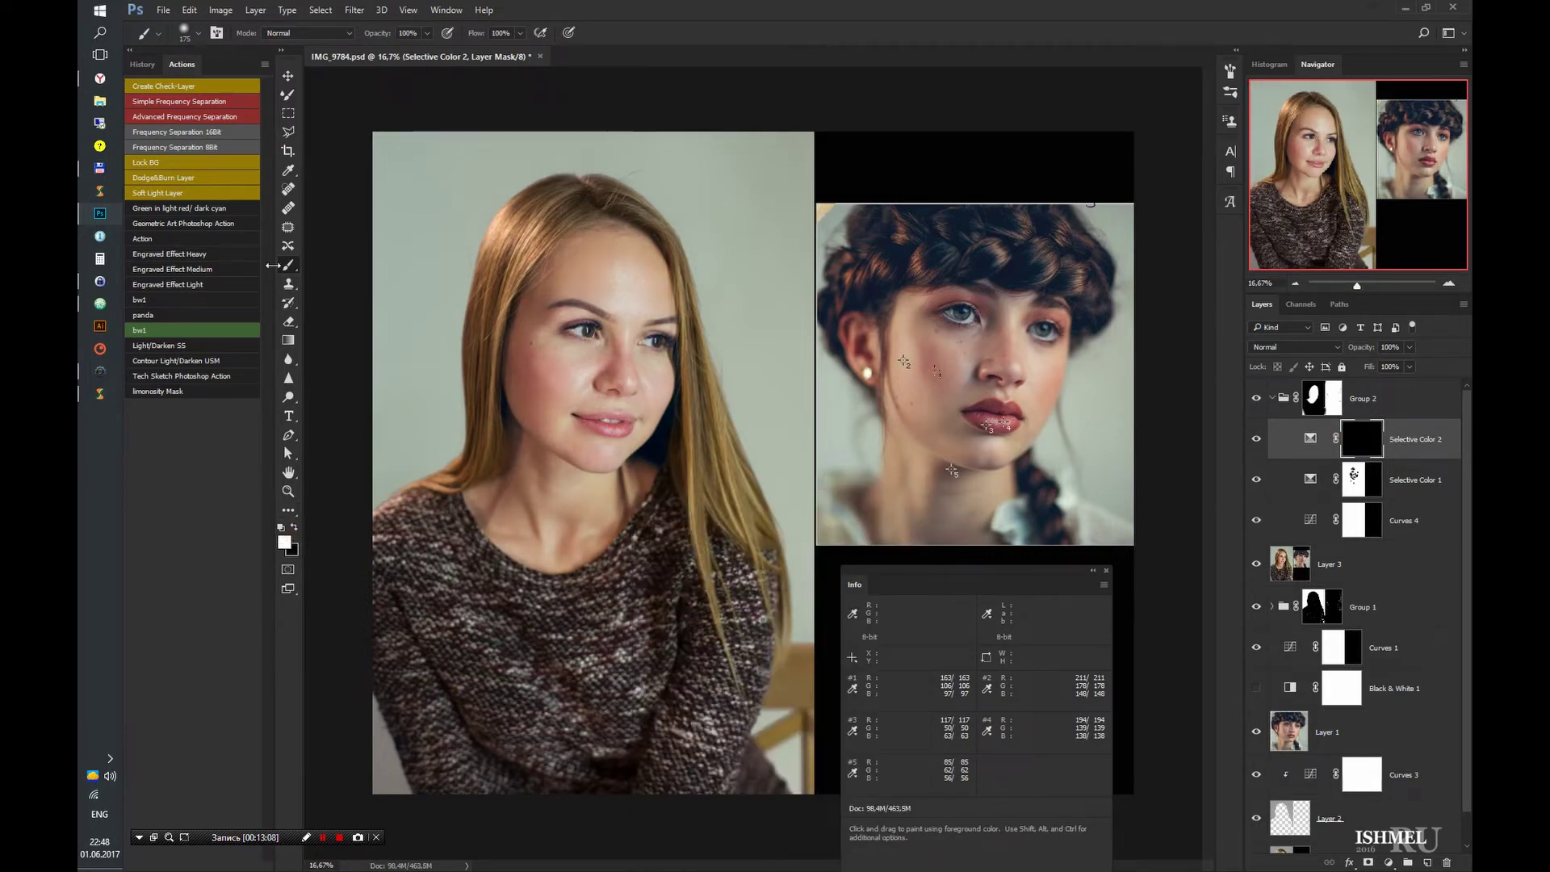
drag(488, 493, 593, 539)
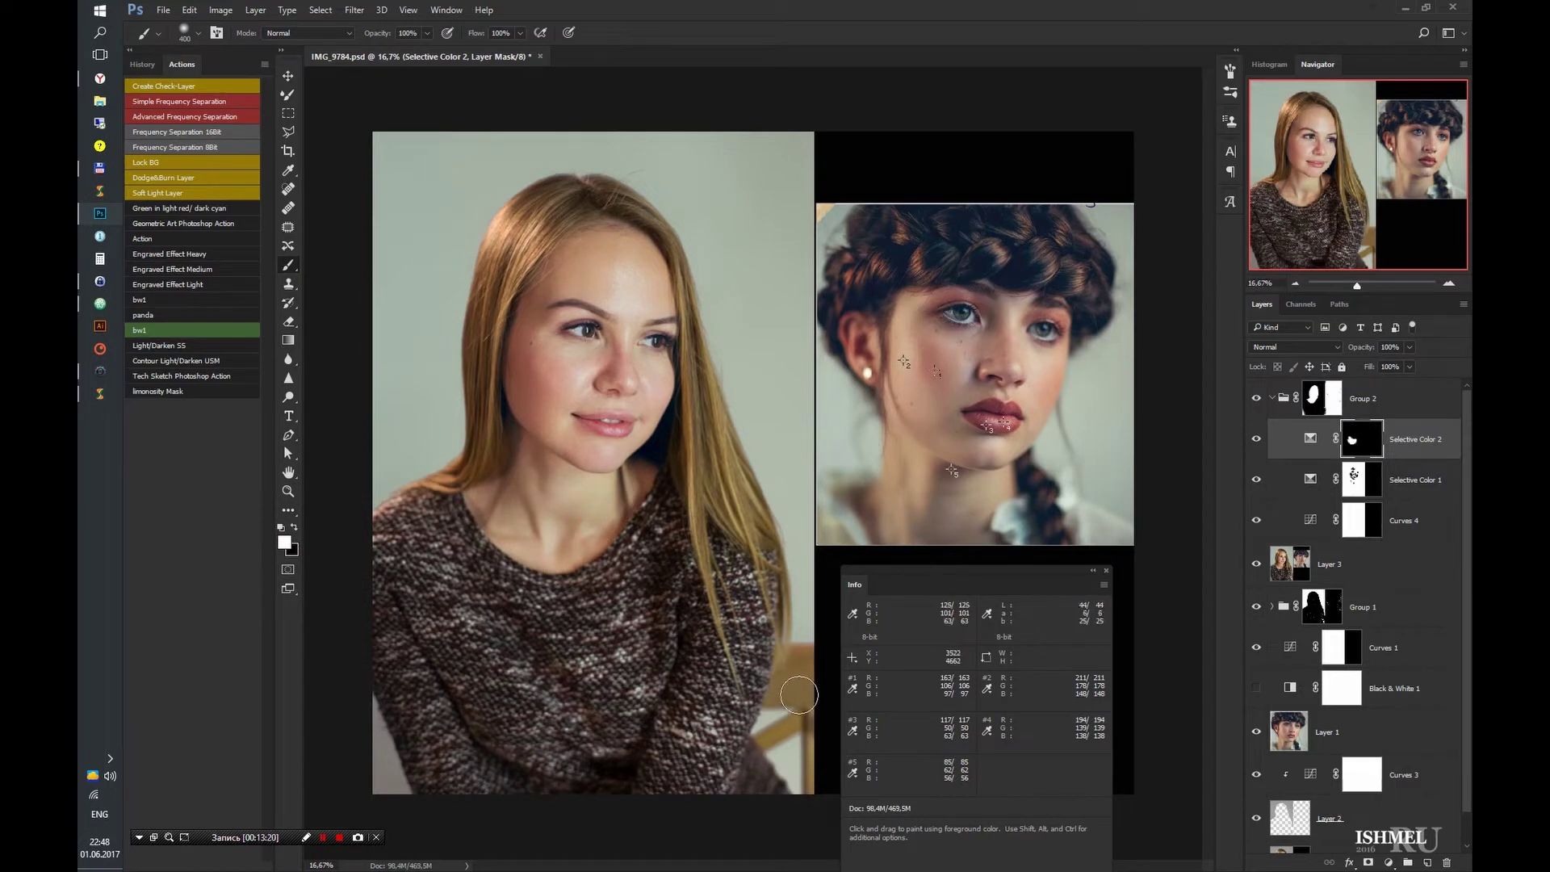
- Set Selective Color 1 to 80% opacity and collapse Group 2
click(1413, 479)
click(1408, 367)
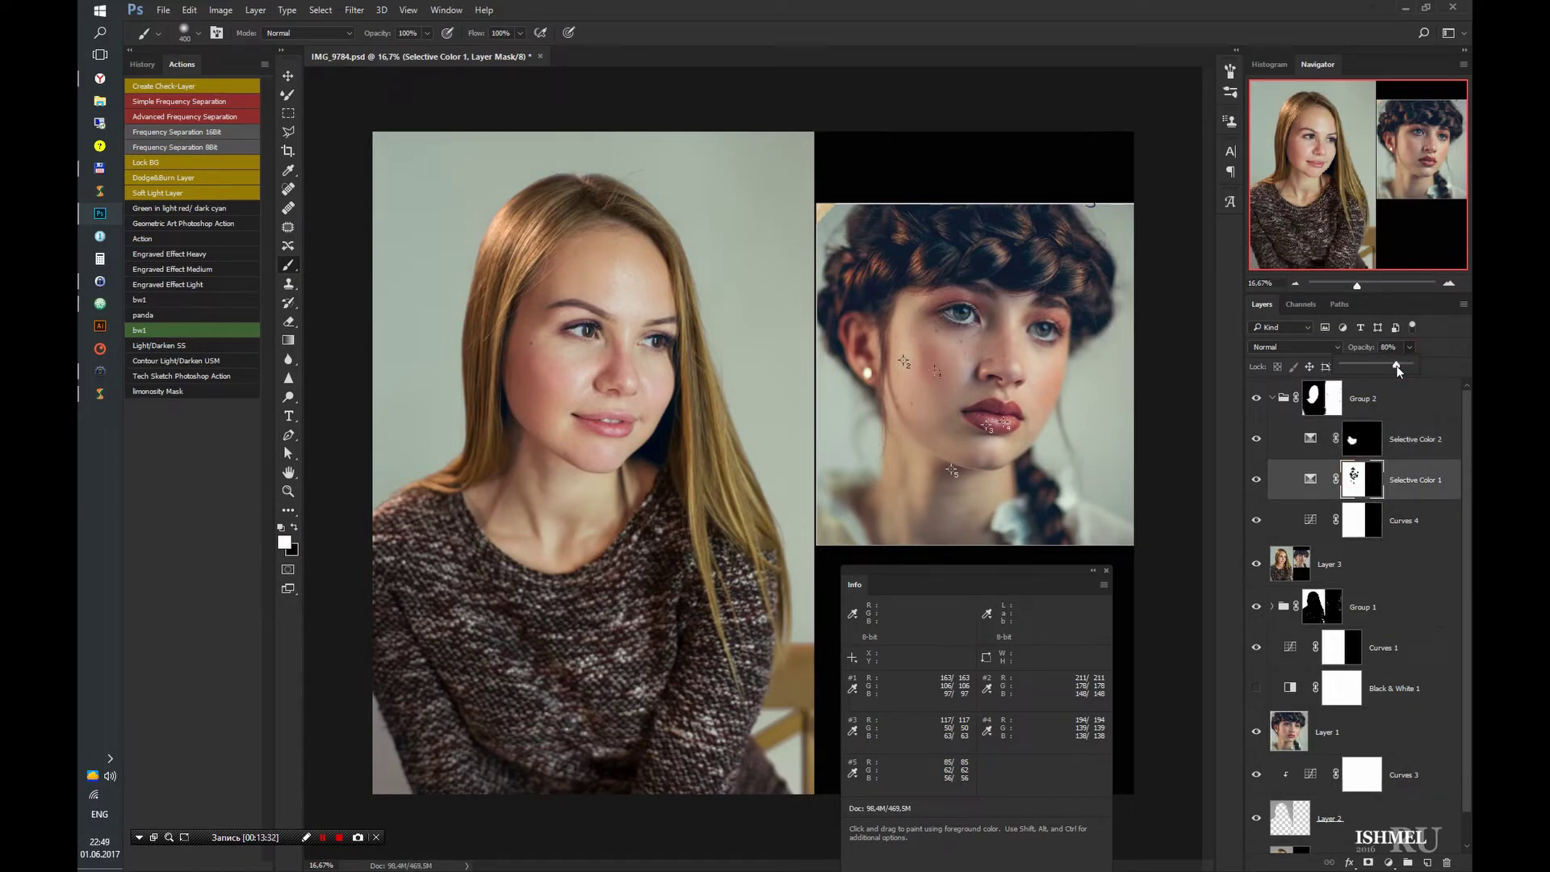
click(1322, 398)
click(1272, 398)
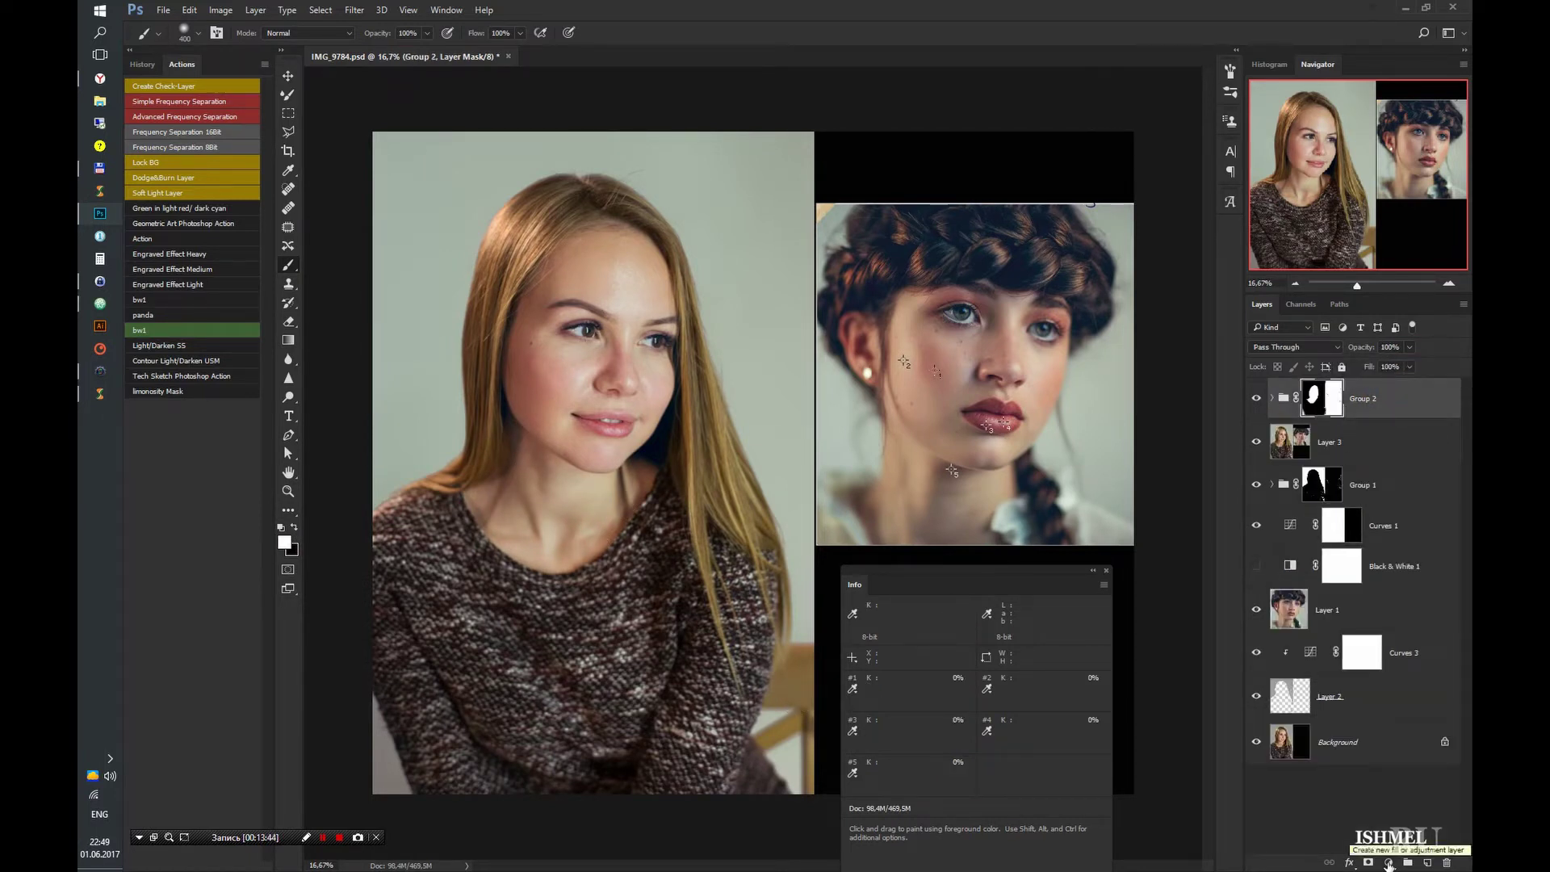
click(1388, 863)
- Add Selective Color 3 with Curves 1's mask copied, Reds at +13 cyan, −11 magenta, −18 yellow, +48 black
click(1380, 851)
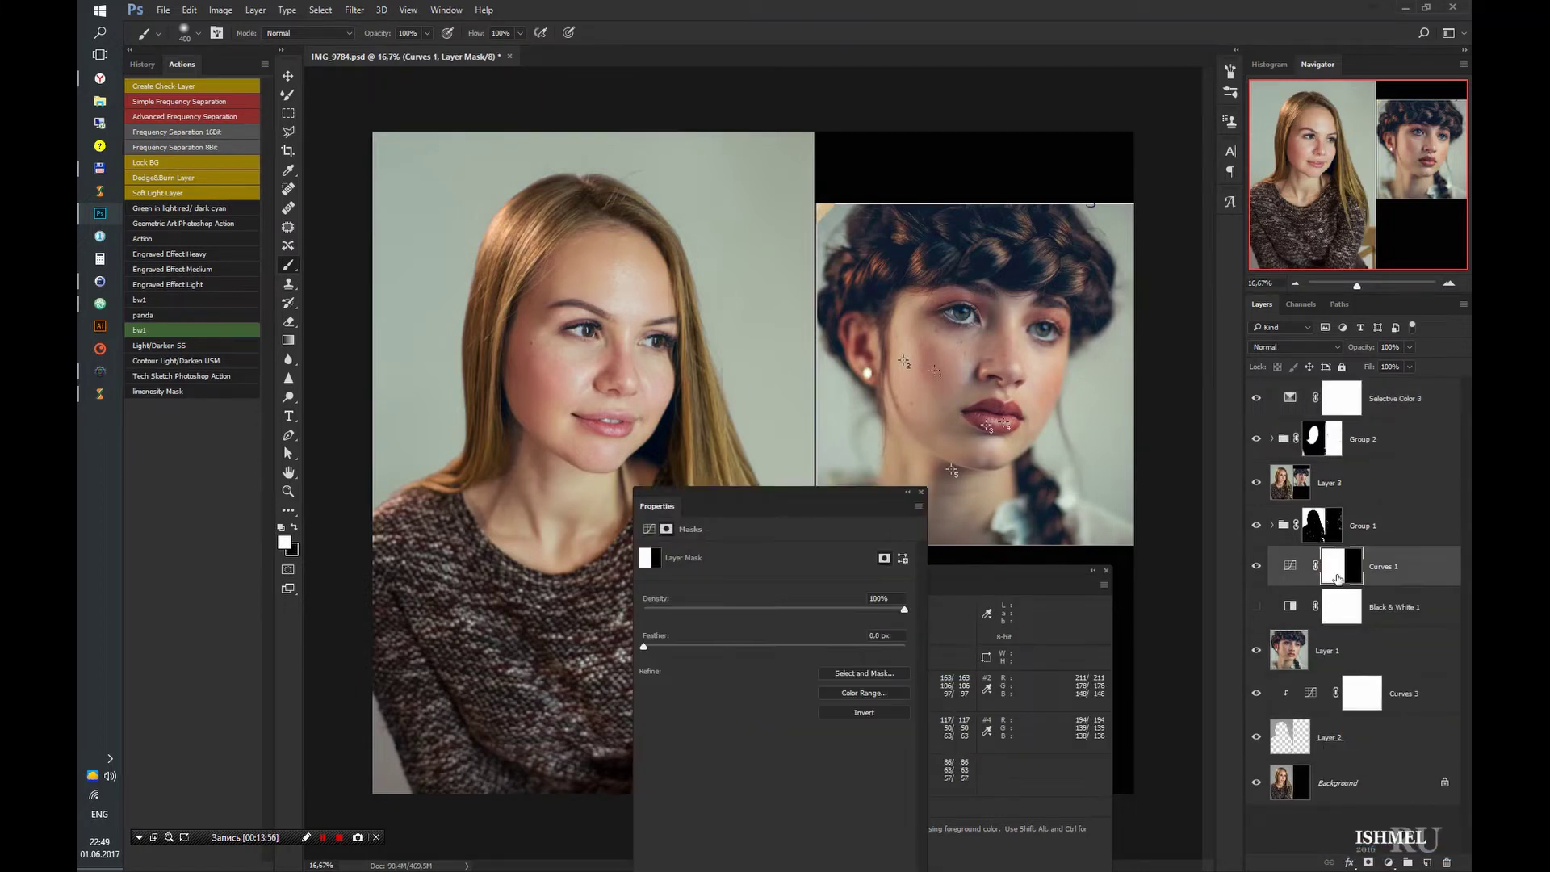
drag(1340, 565, 1333, 398)
key(Return)
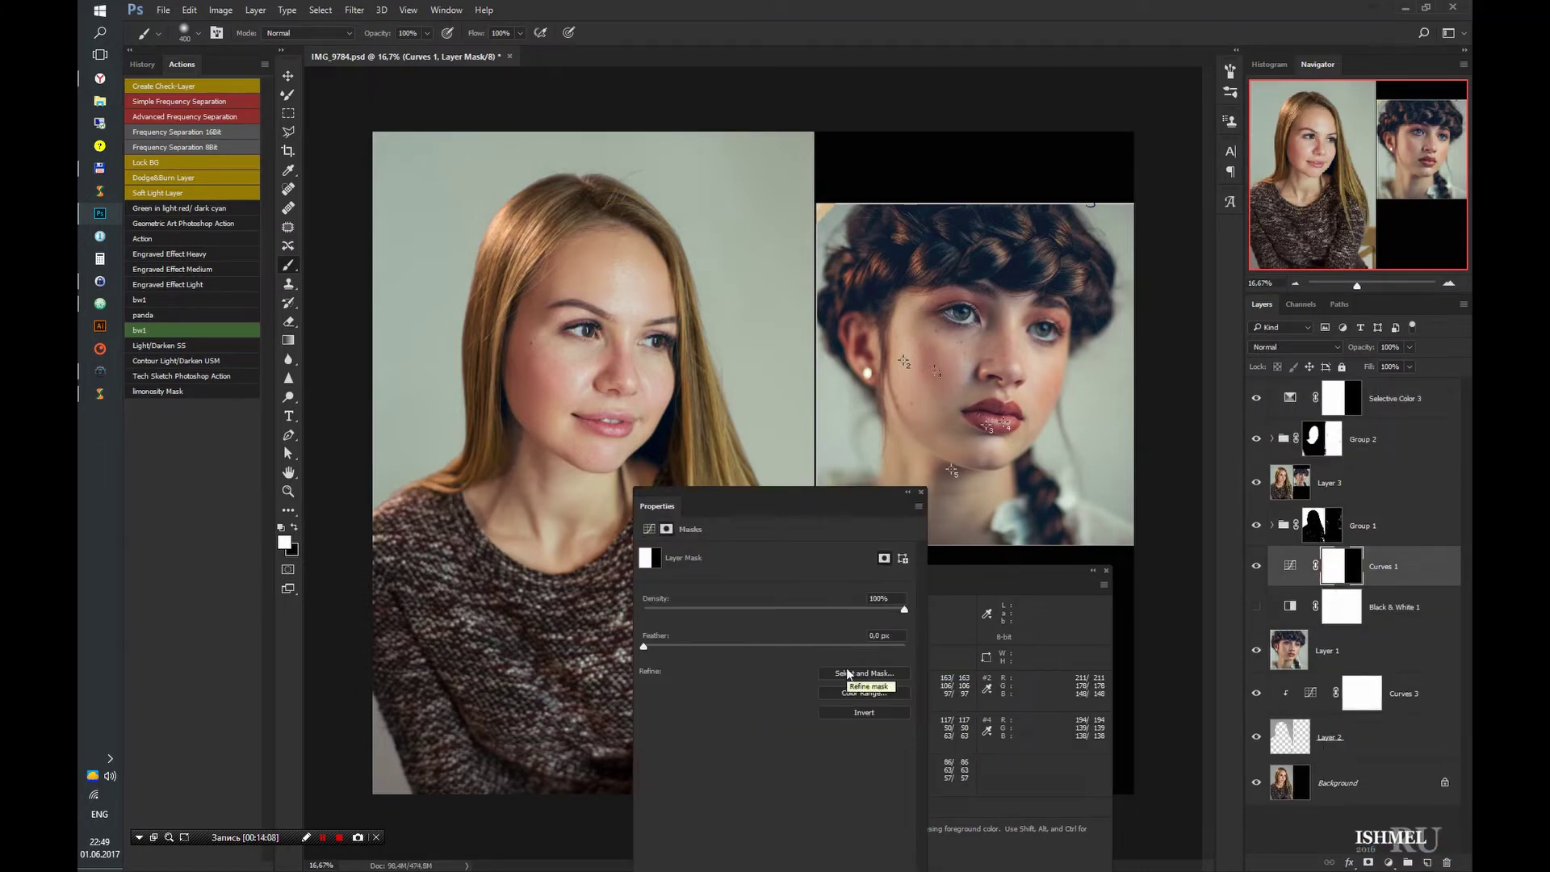
click(1290, 398)
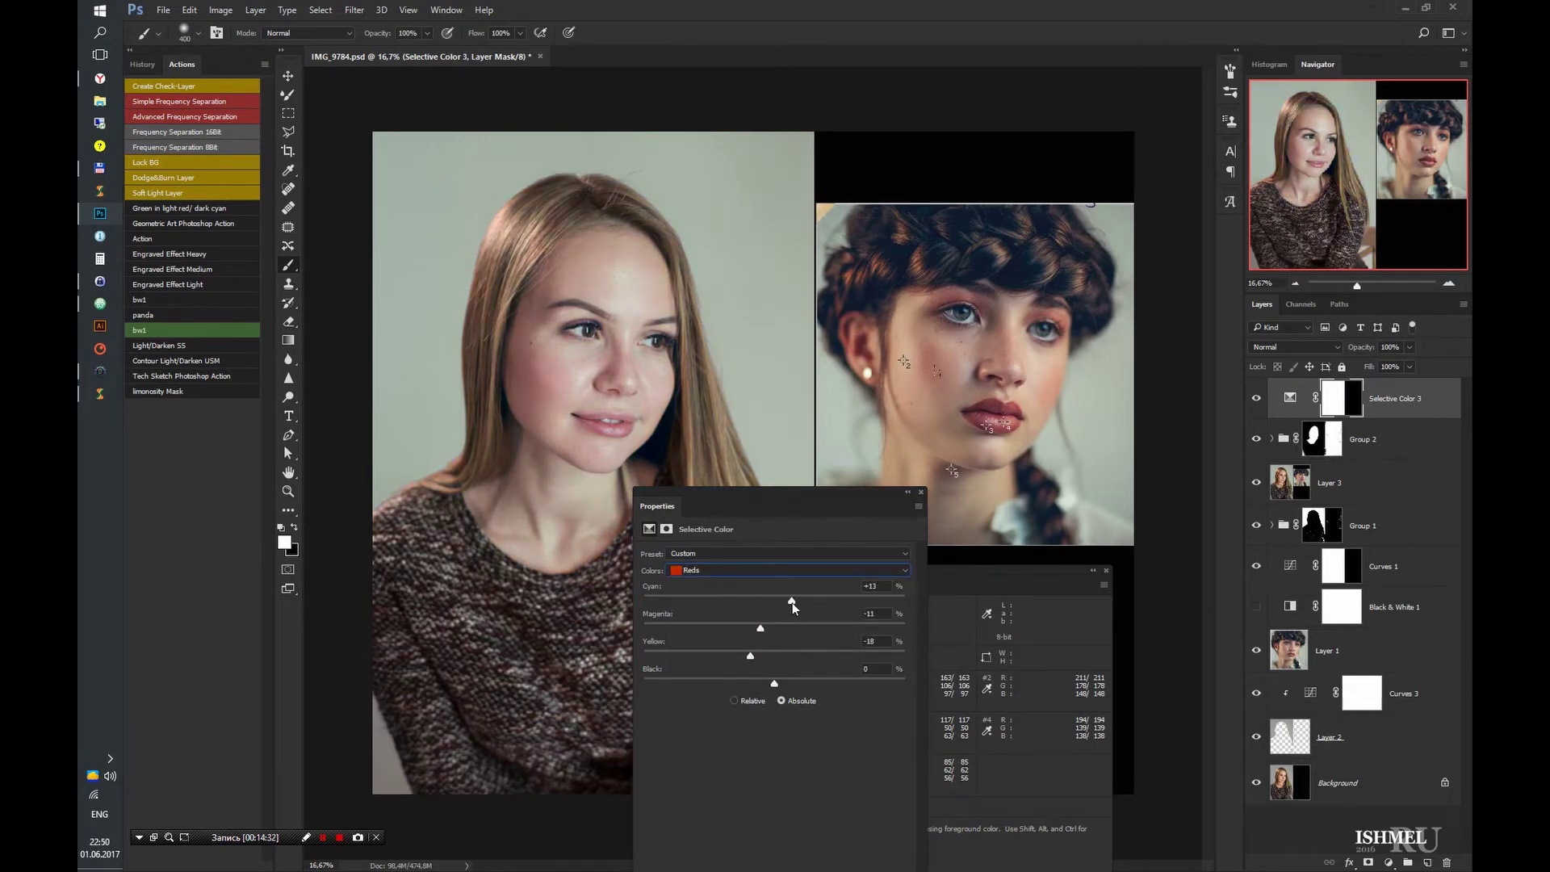
key(Down)
key(Down)
key(Up)
key(Up)
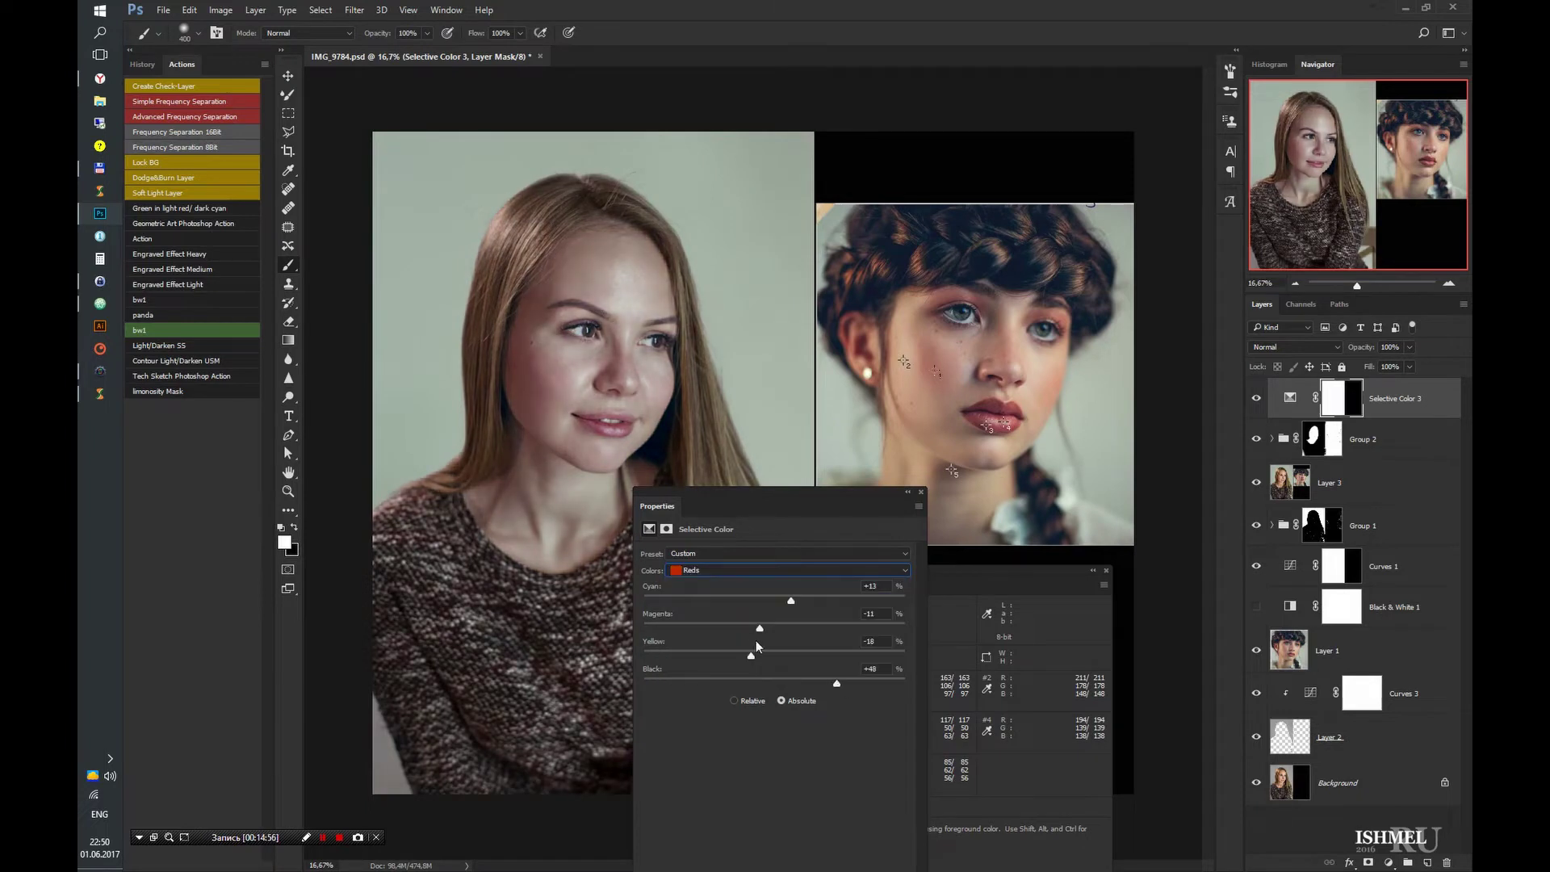
- Invert Selective Color 3's mask and paint the adjustment back onto the hair, then view the mask
click(920, 491)
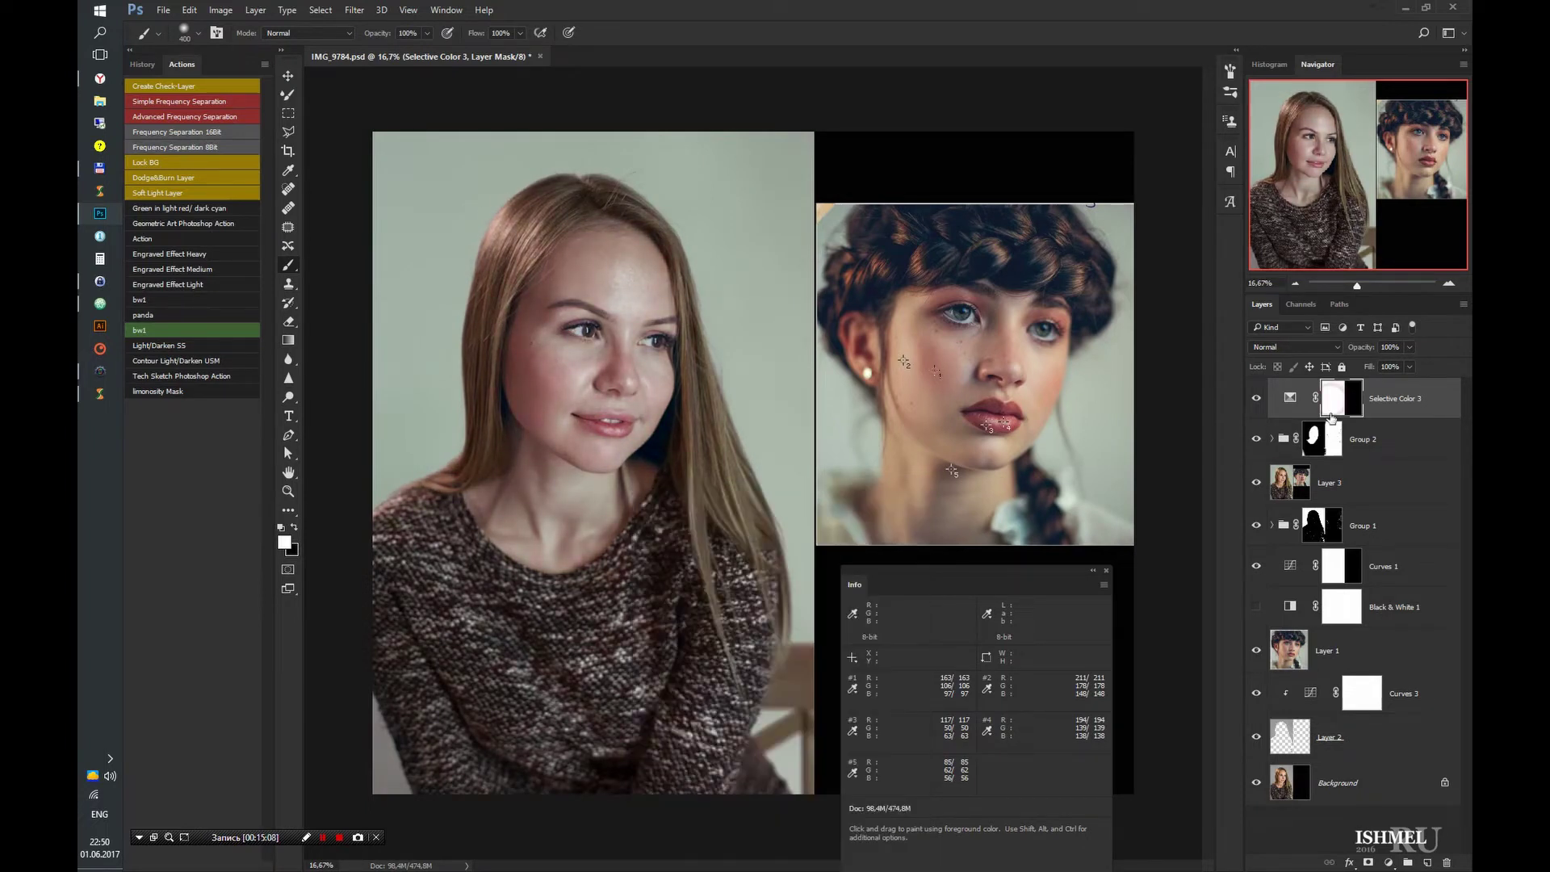
key(ctrl+i)
key(bracketleft)
key(bracketleft)
drag(577, 205, 500, 323)
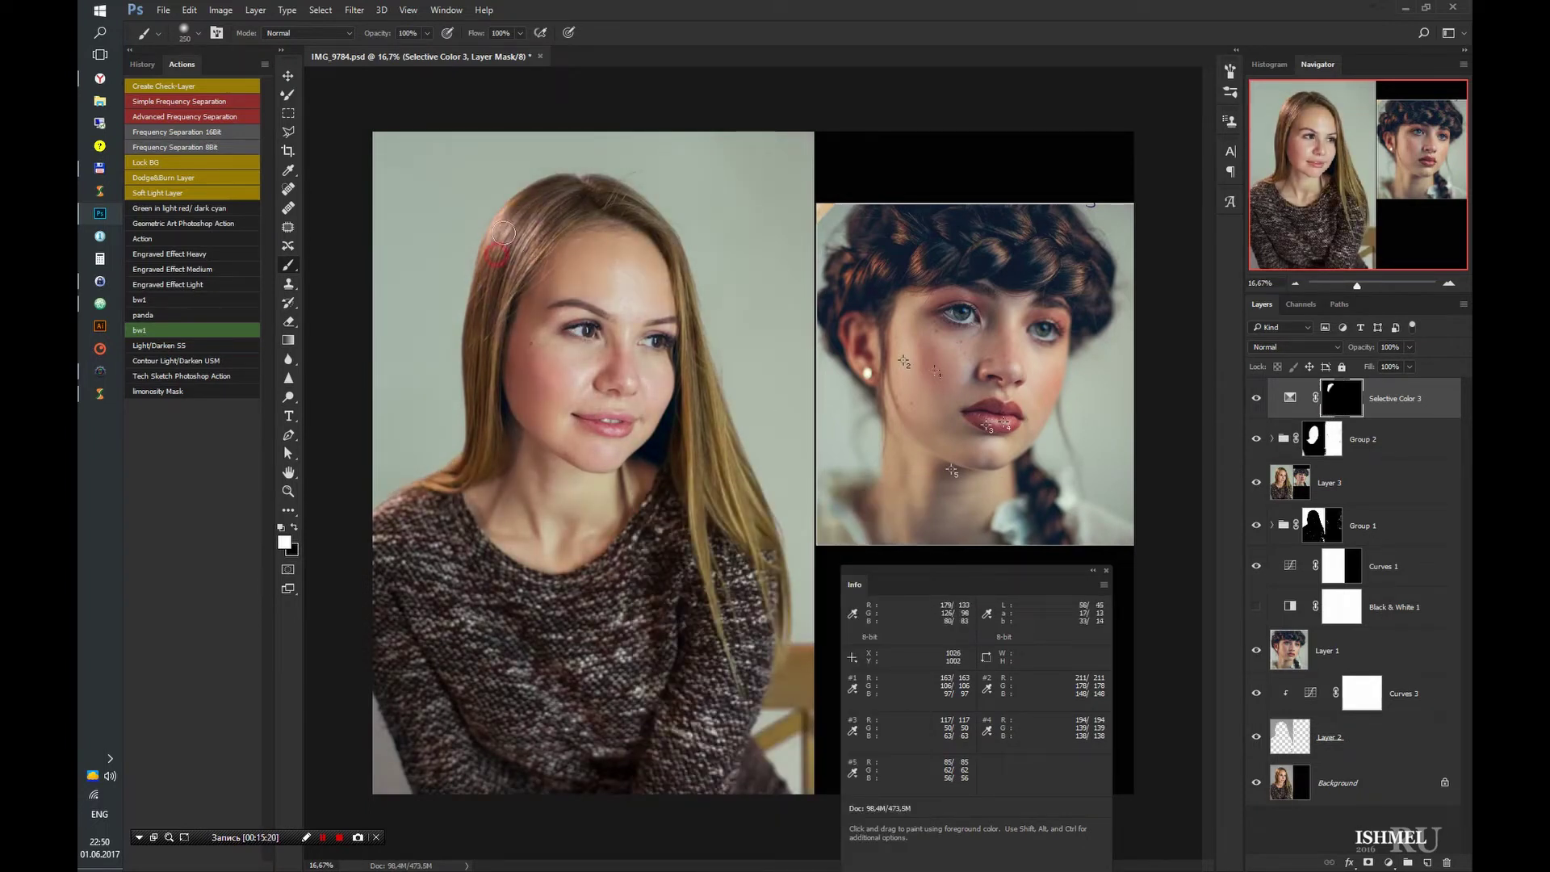
key(bracketleft)
key(bracketleft)
drag(577, 214, 403, 495)
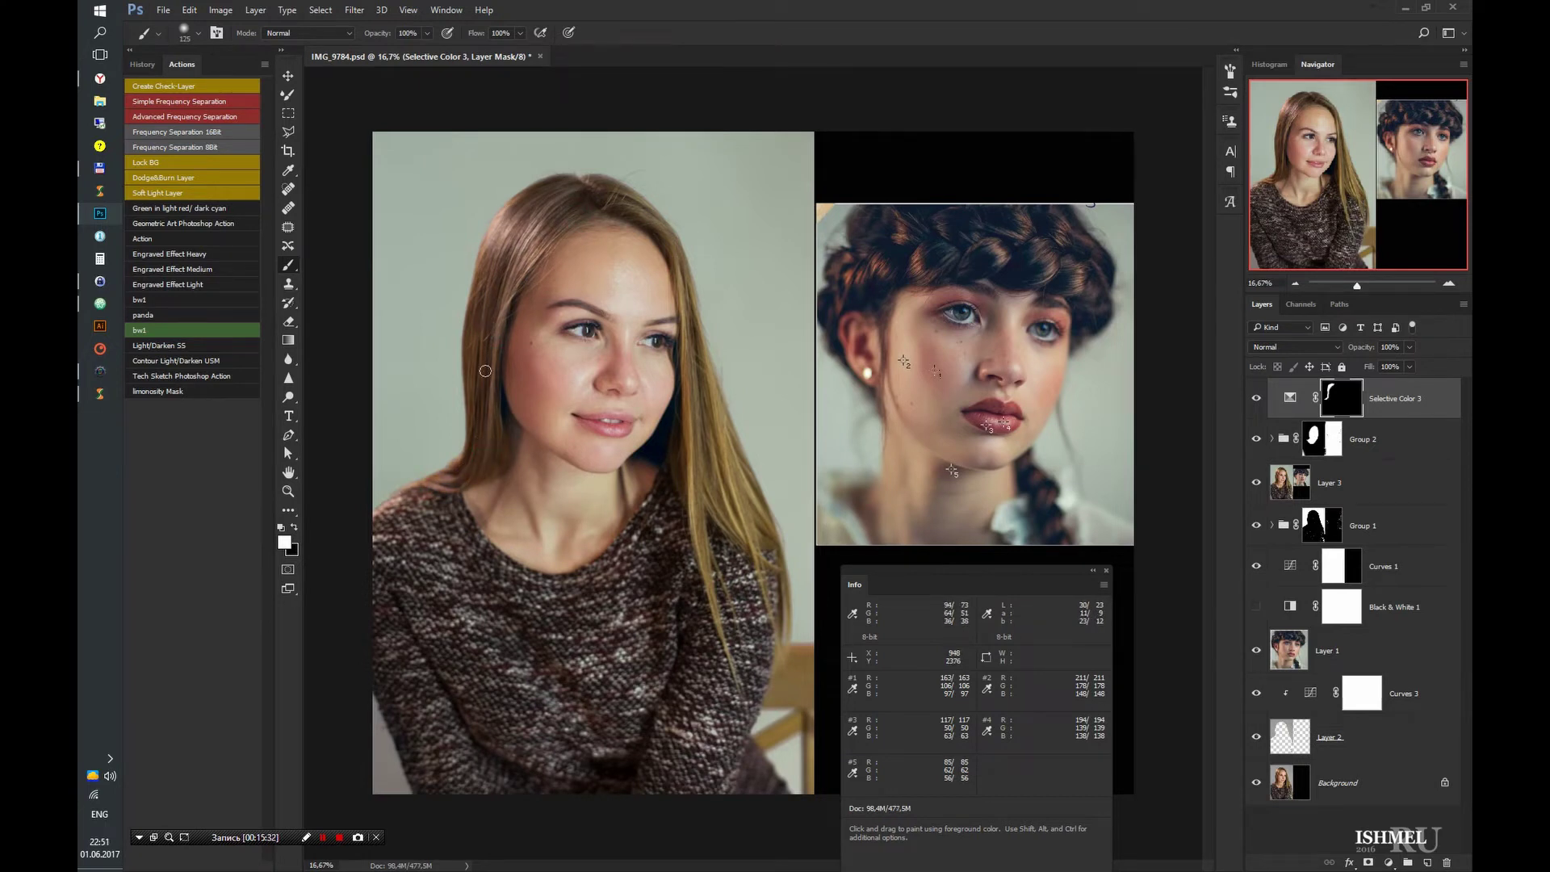
key(bracketright)
key(bracketright)
drag(738, 687, 685, 279)
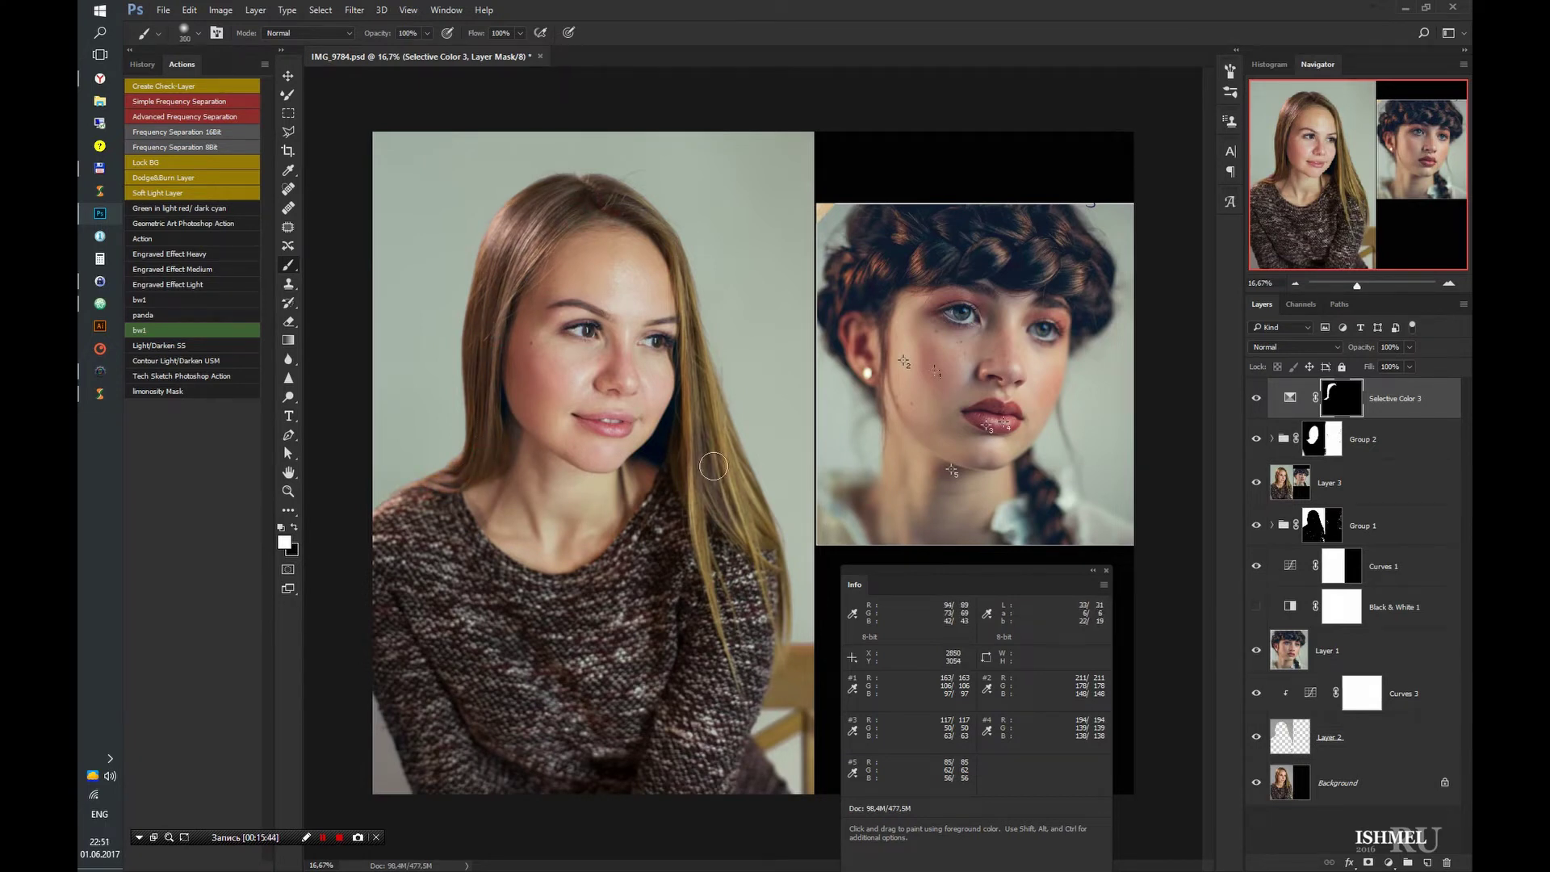
drag(641, 208, 783, 604)
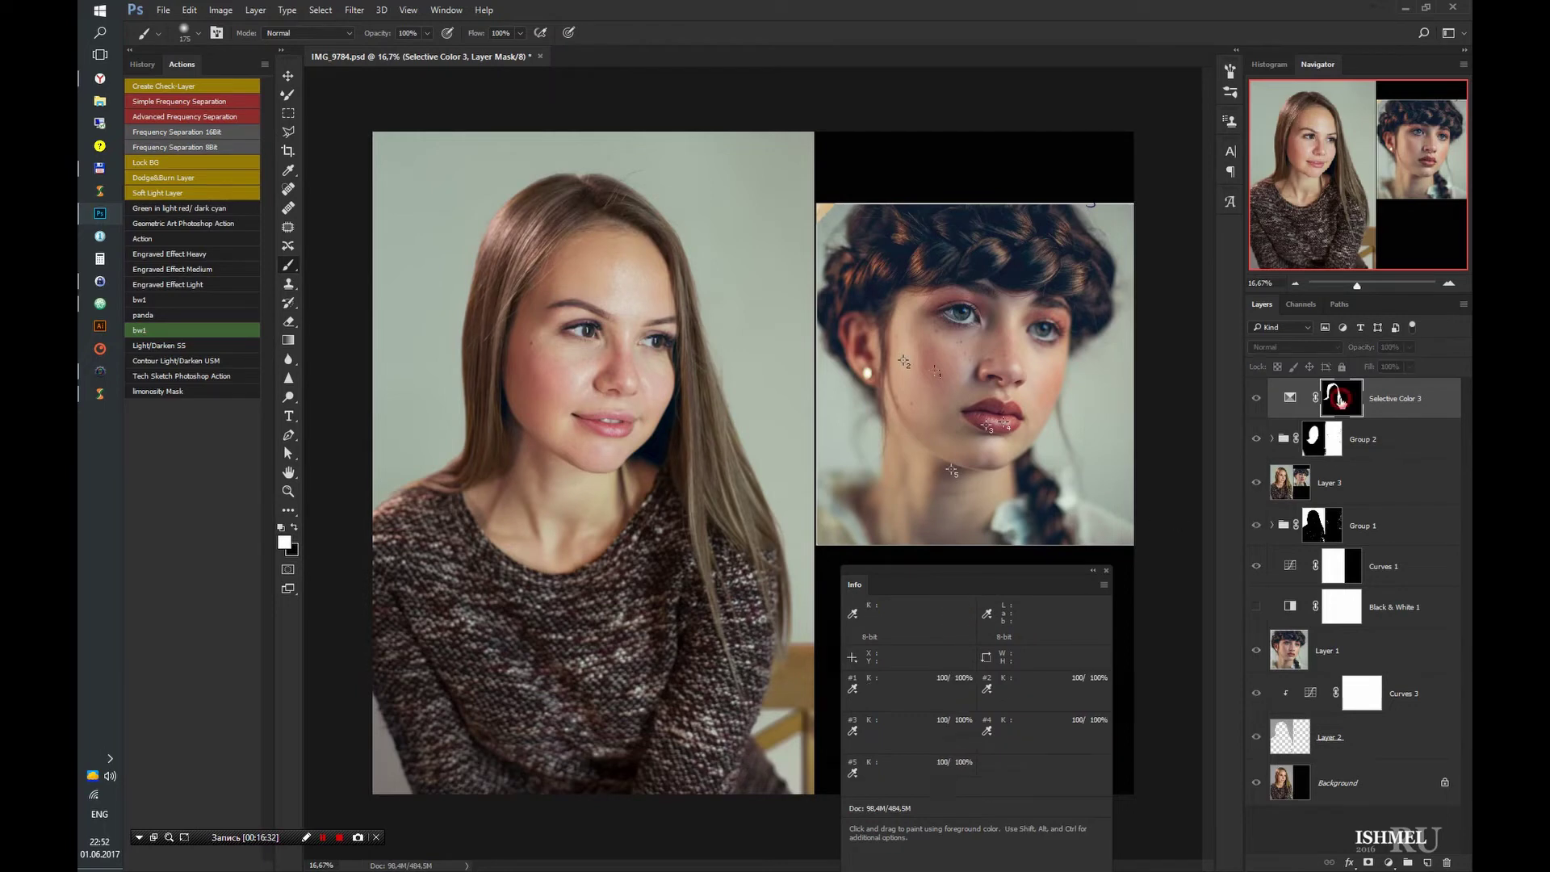
alt+click(1340, 399)
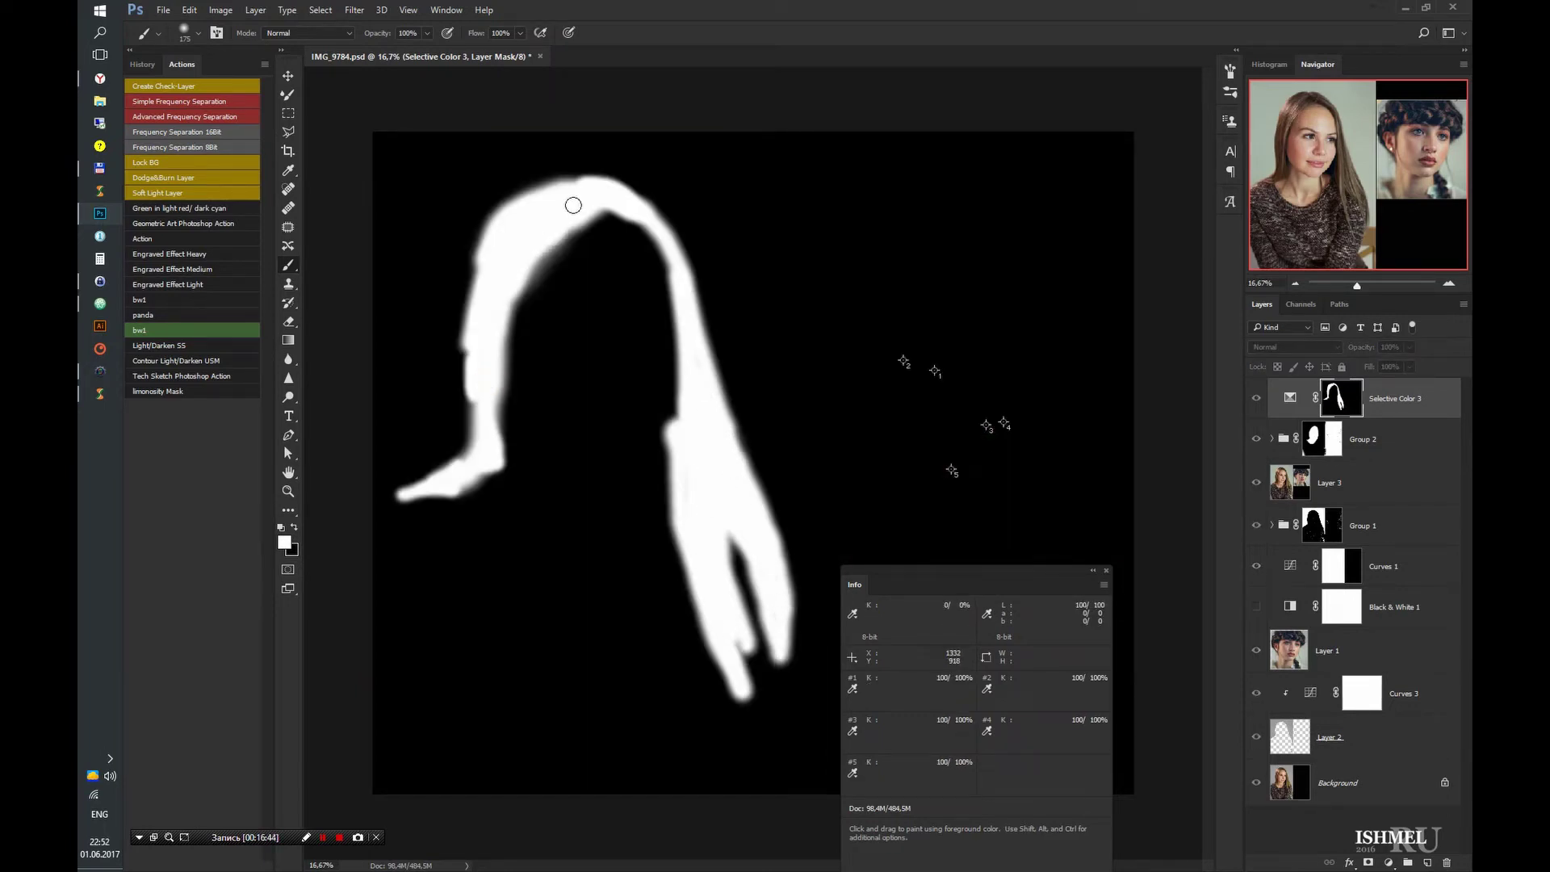
- Pull cyan out of Selective Color 3's Reds and raise the Yellows' magenta to +15
double_click(1289, 397)
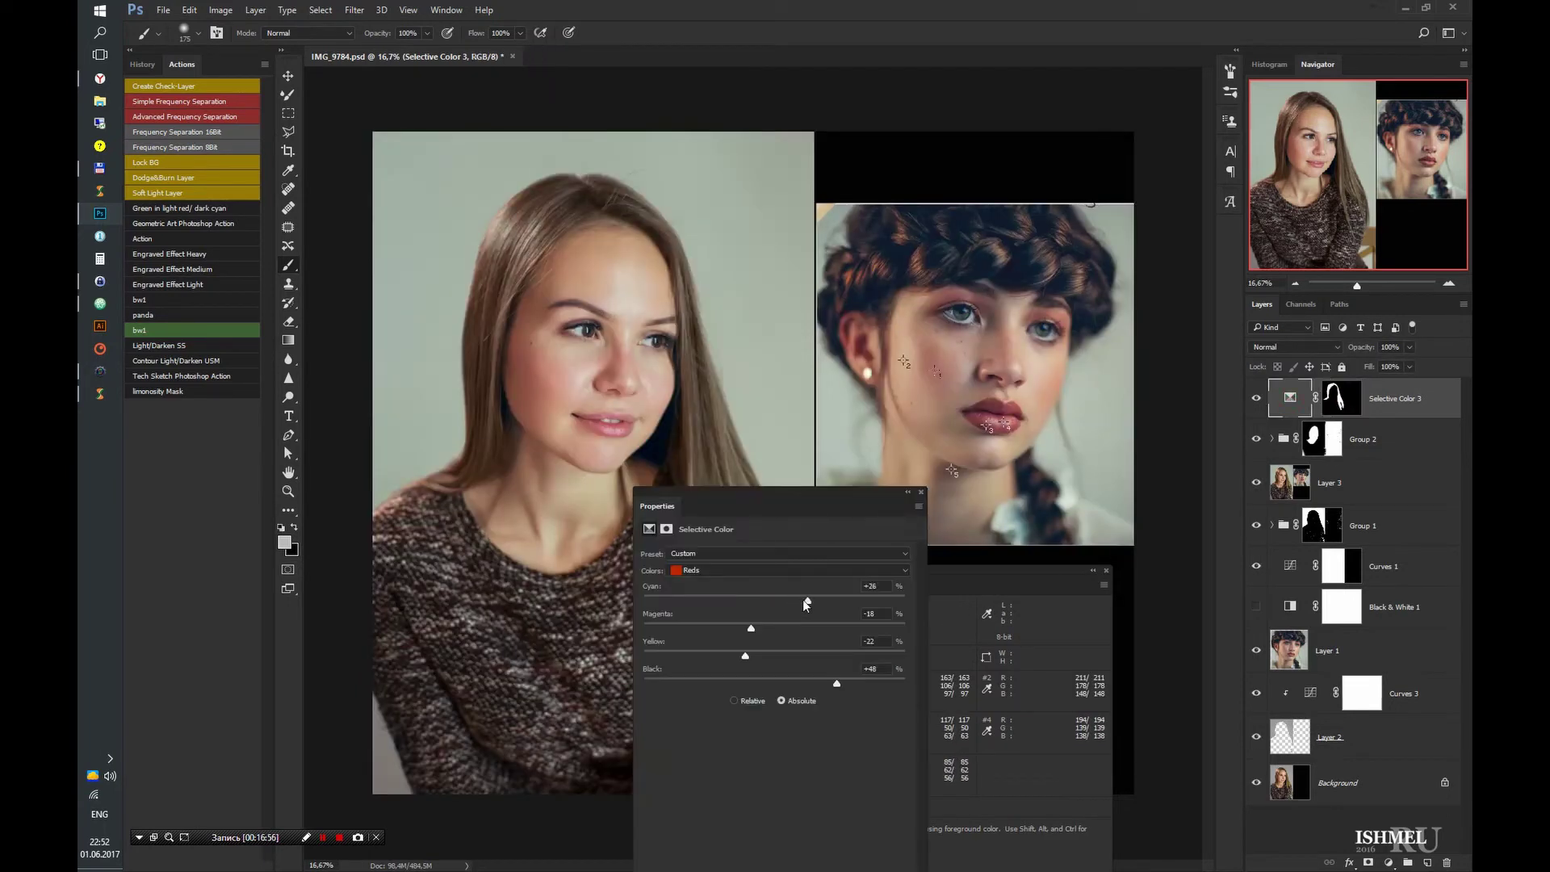
drag(805, 601, 741, 601)
click(875, 569)
click(875, 585)
drag(767, 630, 792, 632)
- Add Curves 5 with a slight RGB midtone bend and three new points on the Green curve
click(1388, 863)
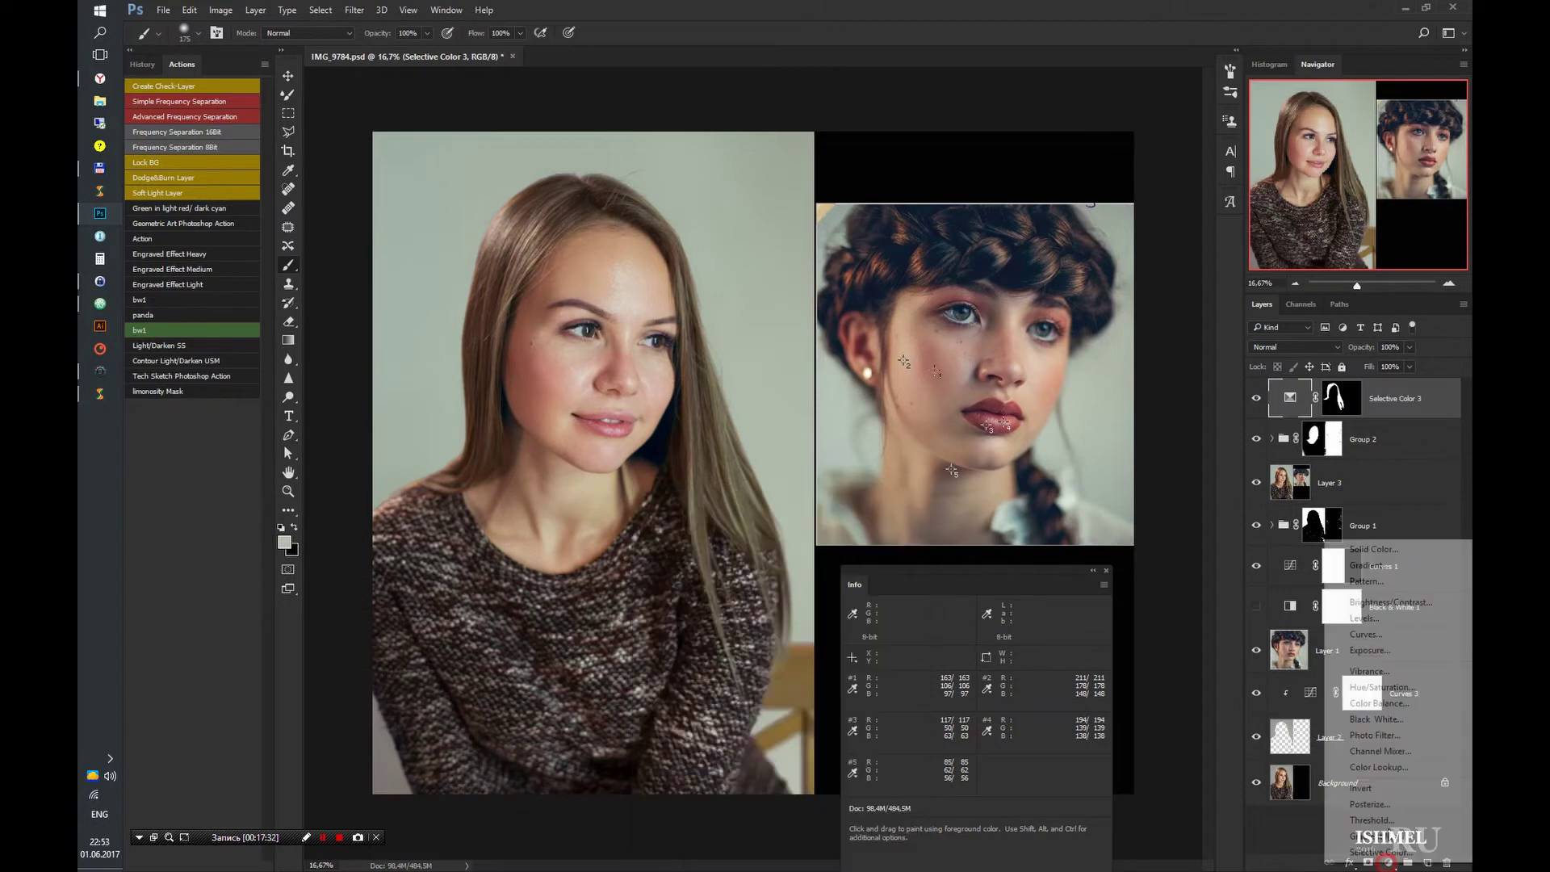
click(1365, 640)
drag(742, 722, 742, 729)
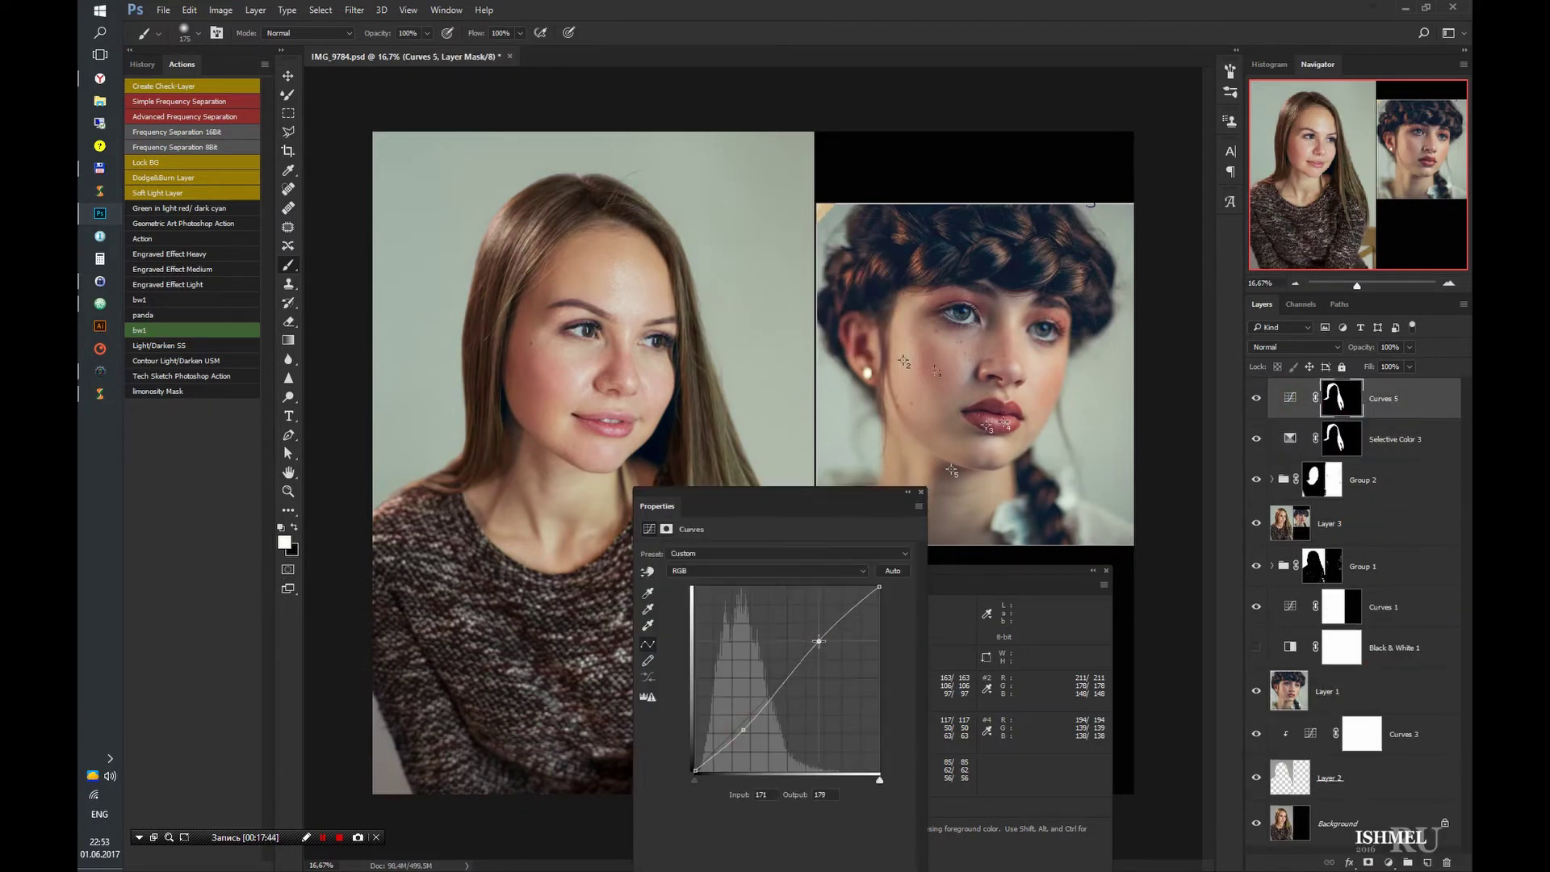
key(alt+4)
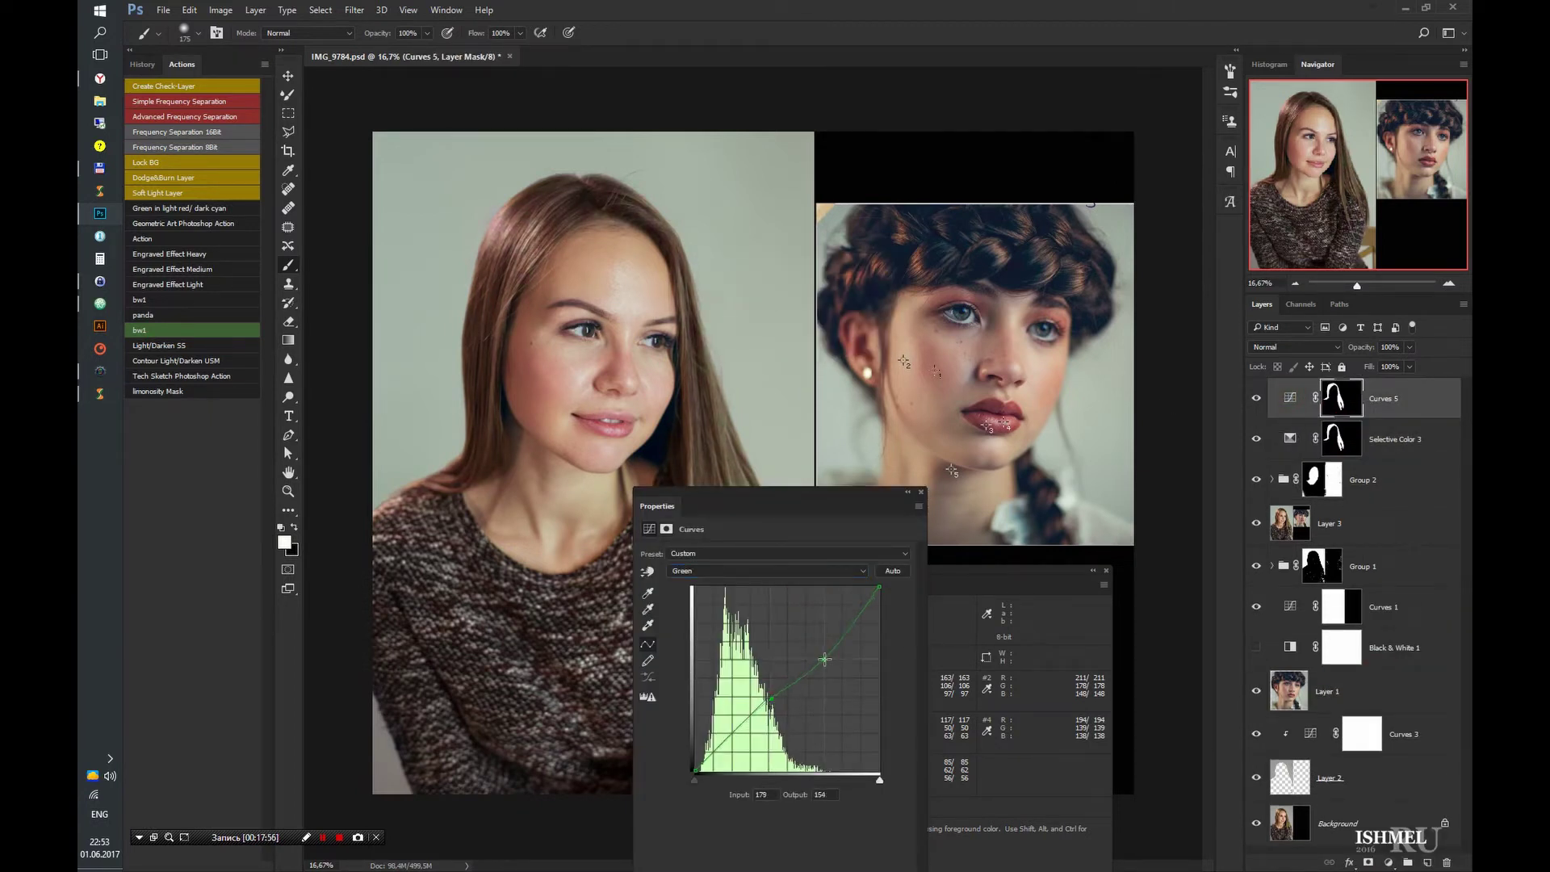
click(790, 682)
click(822, 645)
click(732, 734)
key(alt+2)
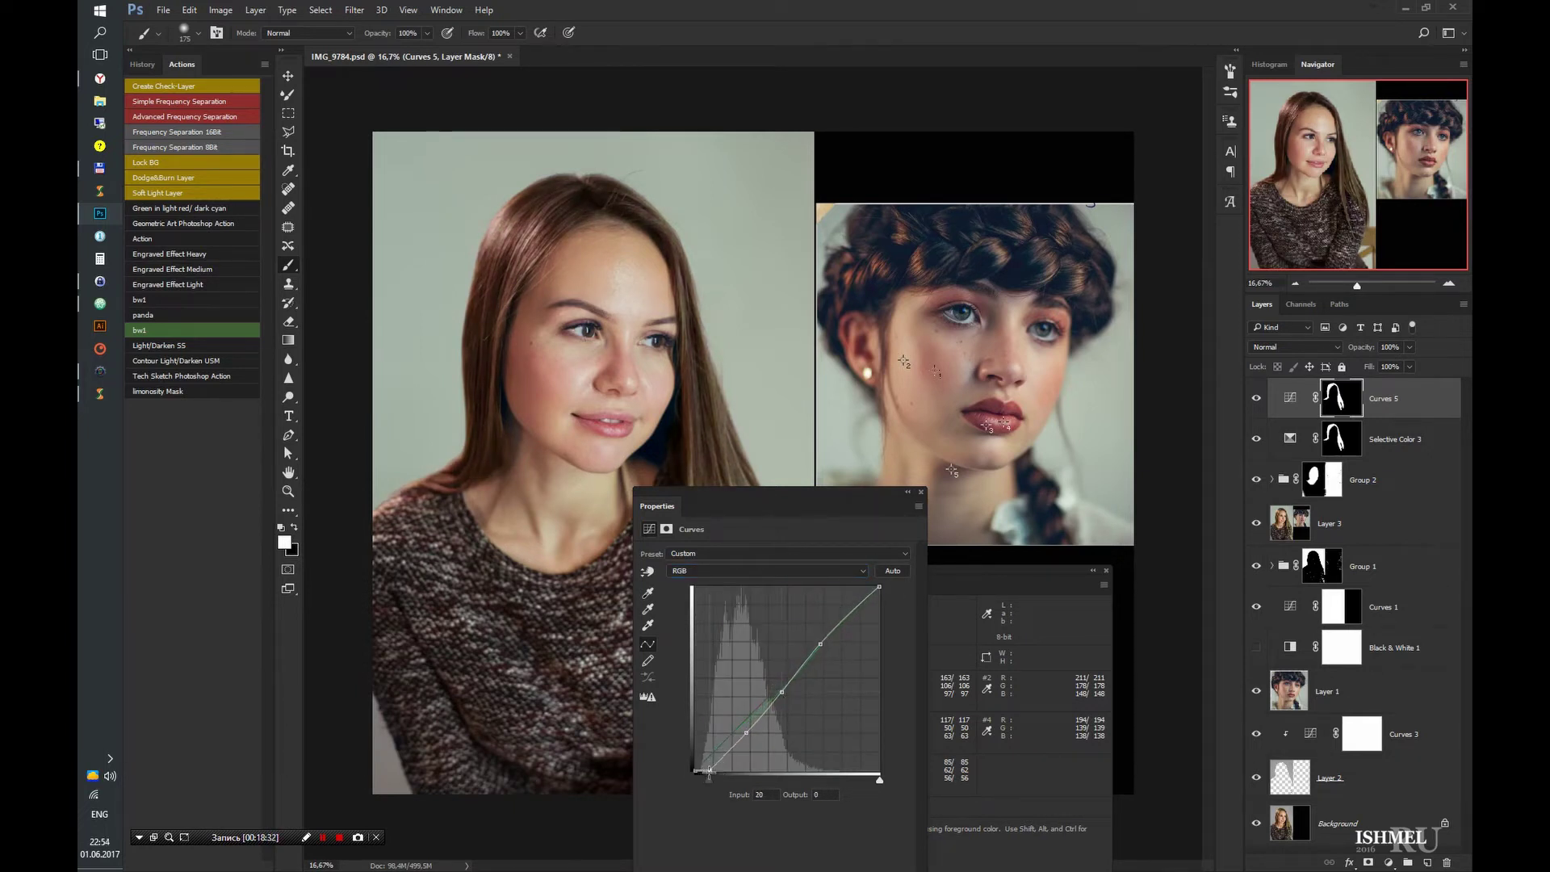
- Reduce the yellow cut in Selective Color 3's Yellows range
key(alt+bracketleft)
drag(856, 533, 1017, 496)
drag(893, 620, 927, 622)
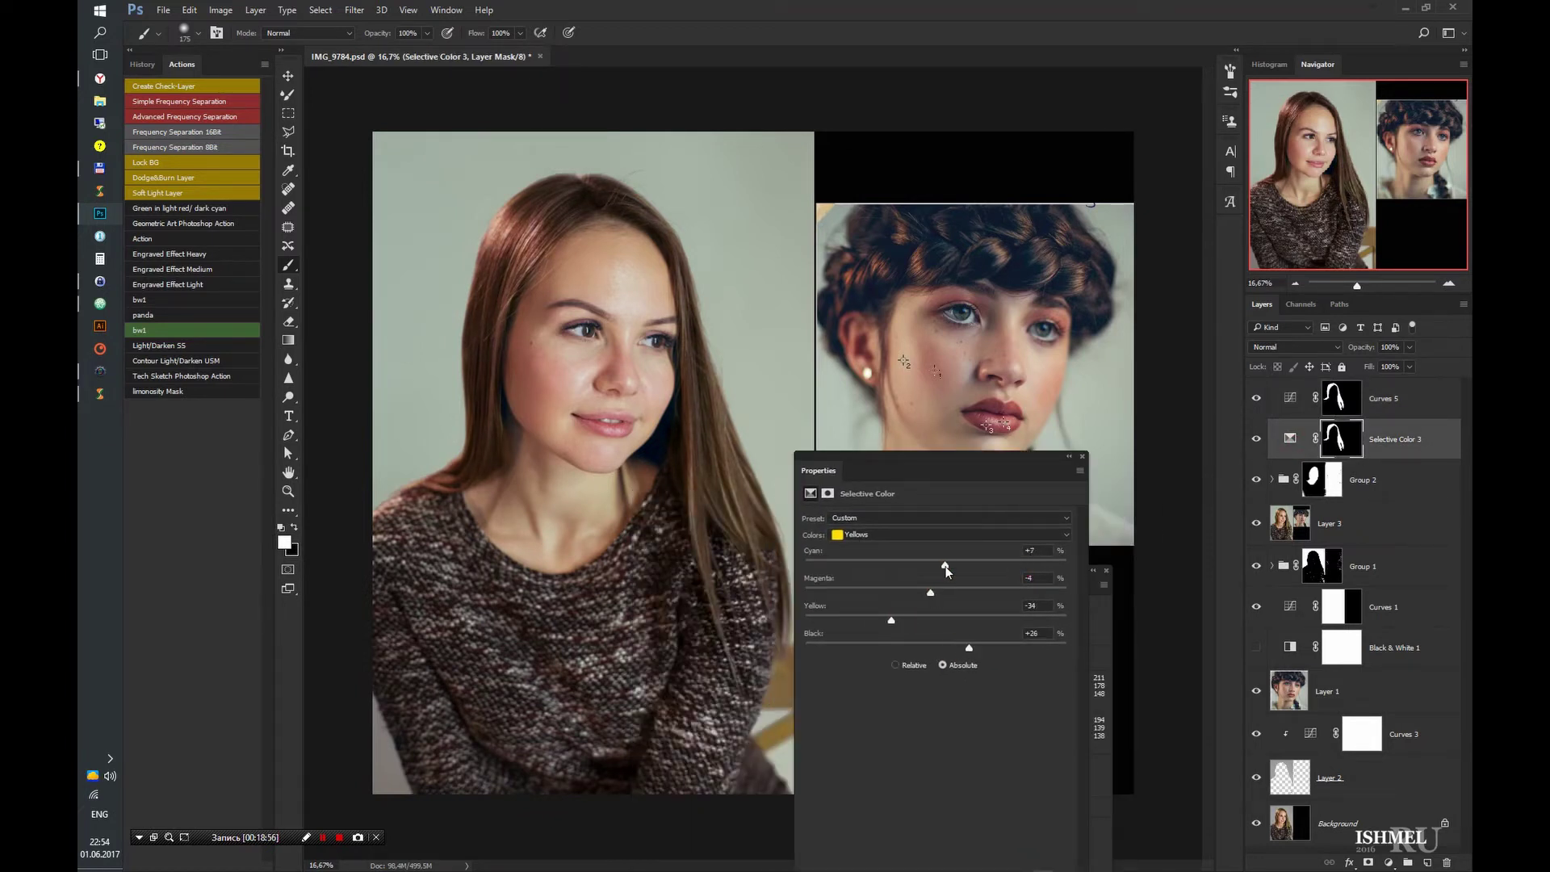
- Ease Selective Color 3's Reds to −22 cyan, −24 magenta, +32 yellow, then select Curves 5
key(alt+2)
drag(904, 562, 908, 563)
drag(902, 593, 936, 620)
click(1083, 458)
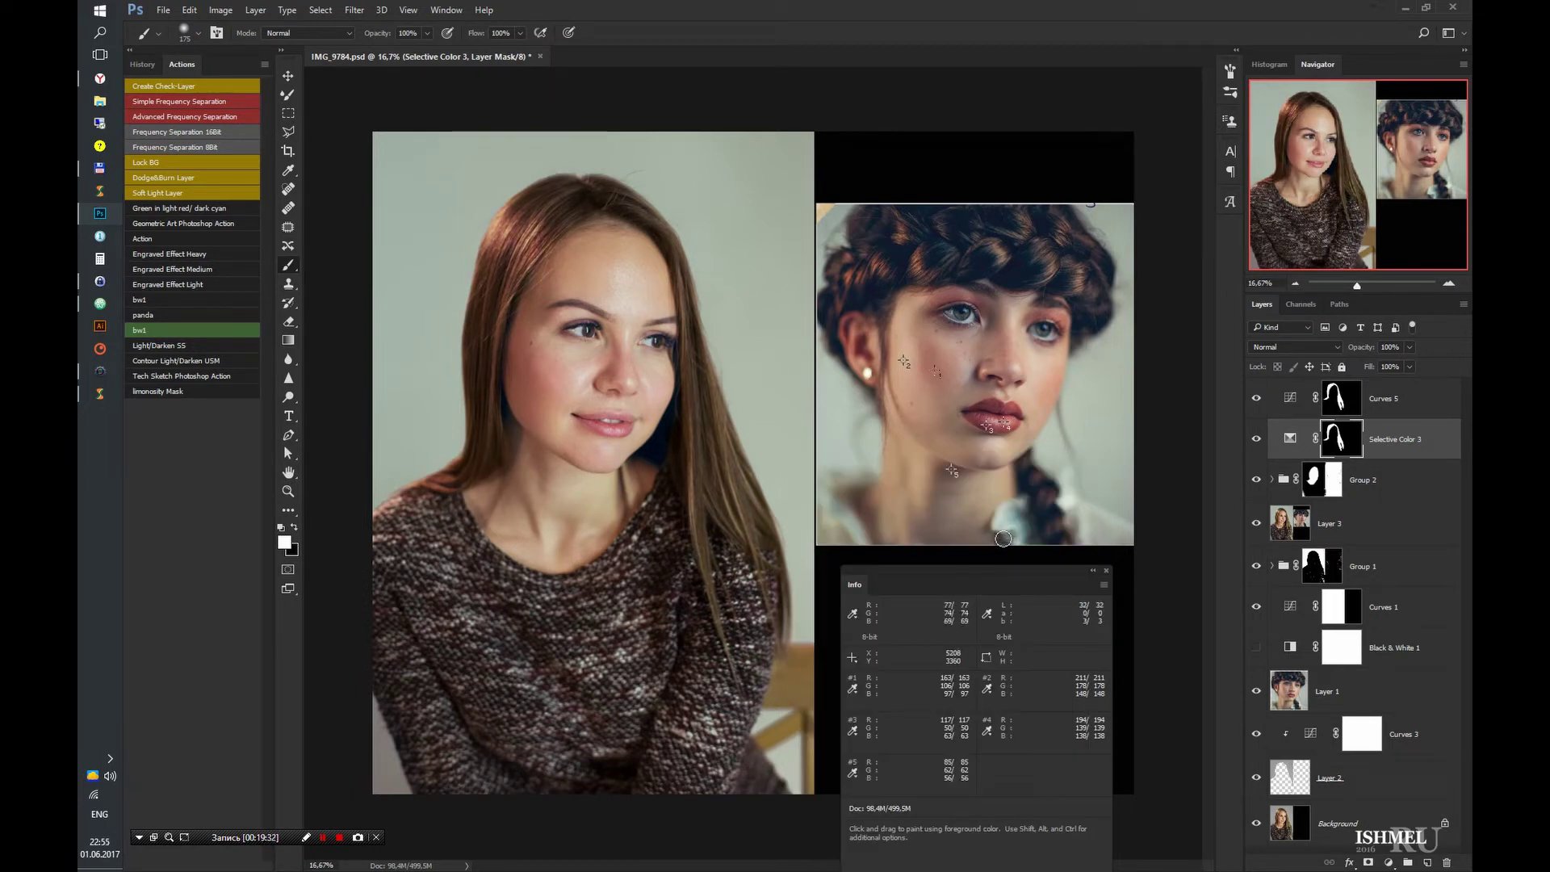
click(1401, 399)
click(1390, 862)
- Add Curves 6 with a pinkish highlight target and a dark reddish shadow target (red 194, green 139)
click(1367, 622)
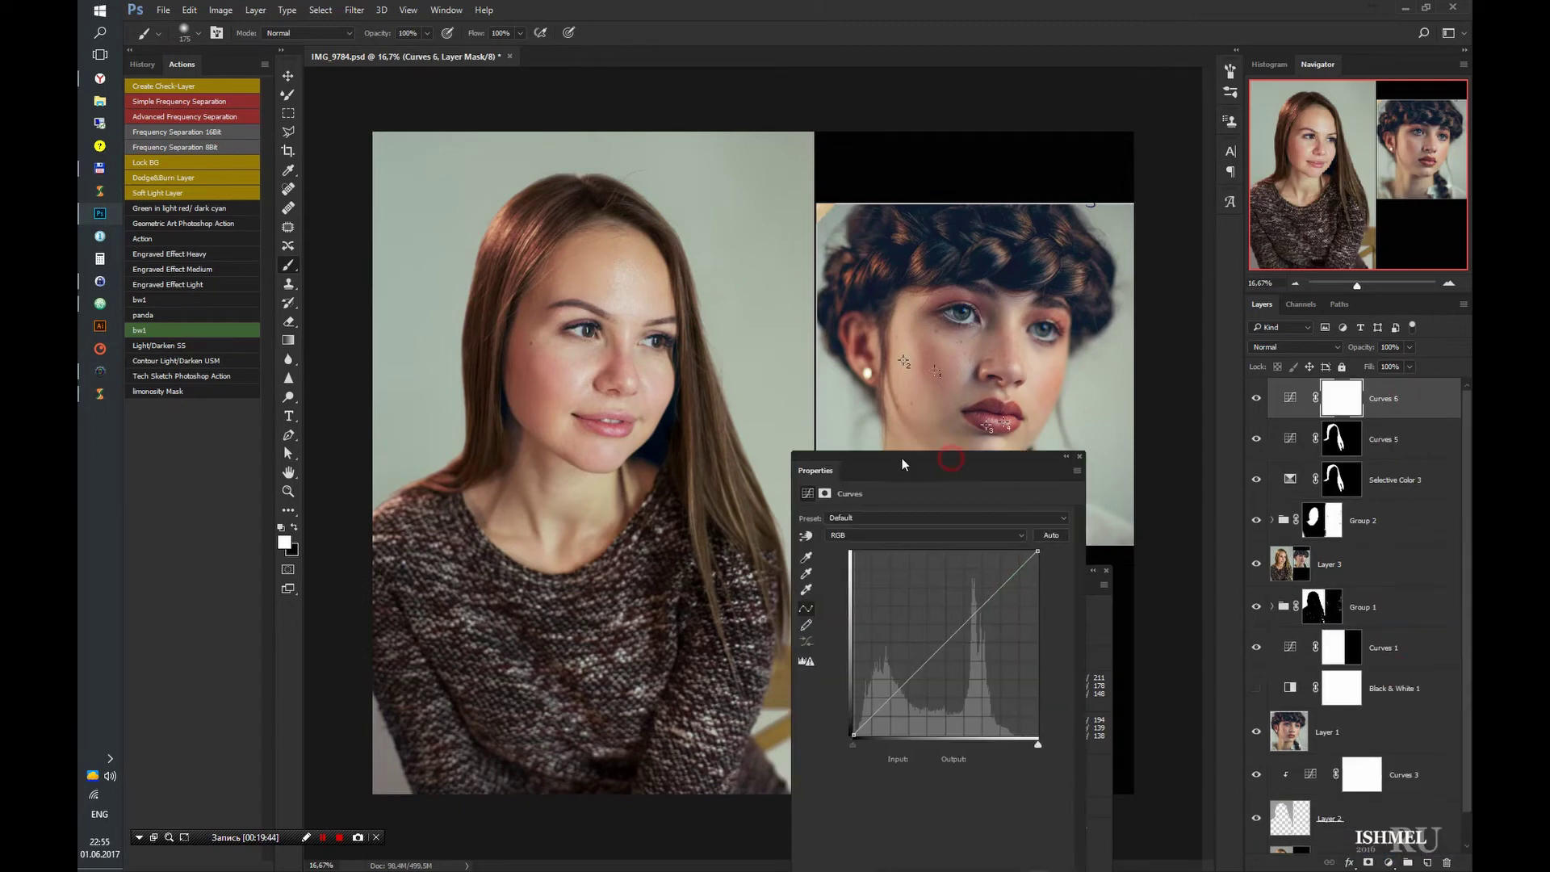
drag(902, 458, 262, 399)
double_click(164, 511)
drag(638, 546, 523, 564)
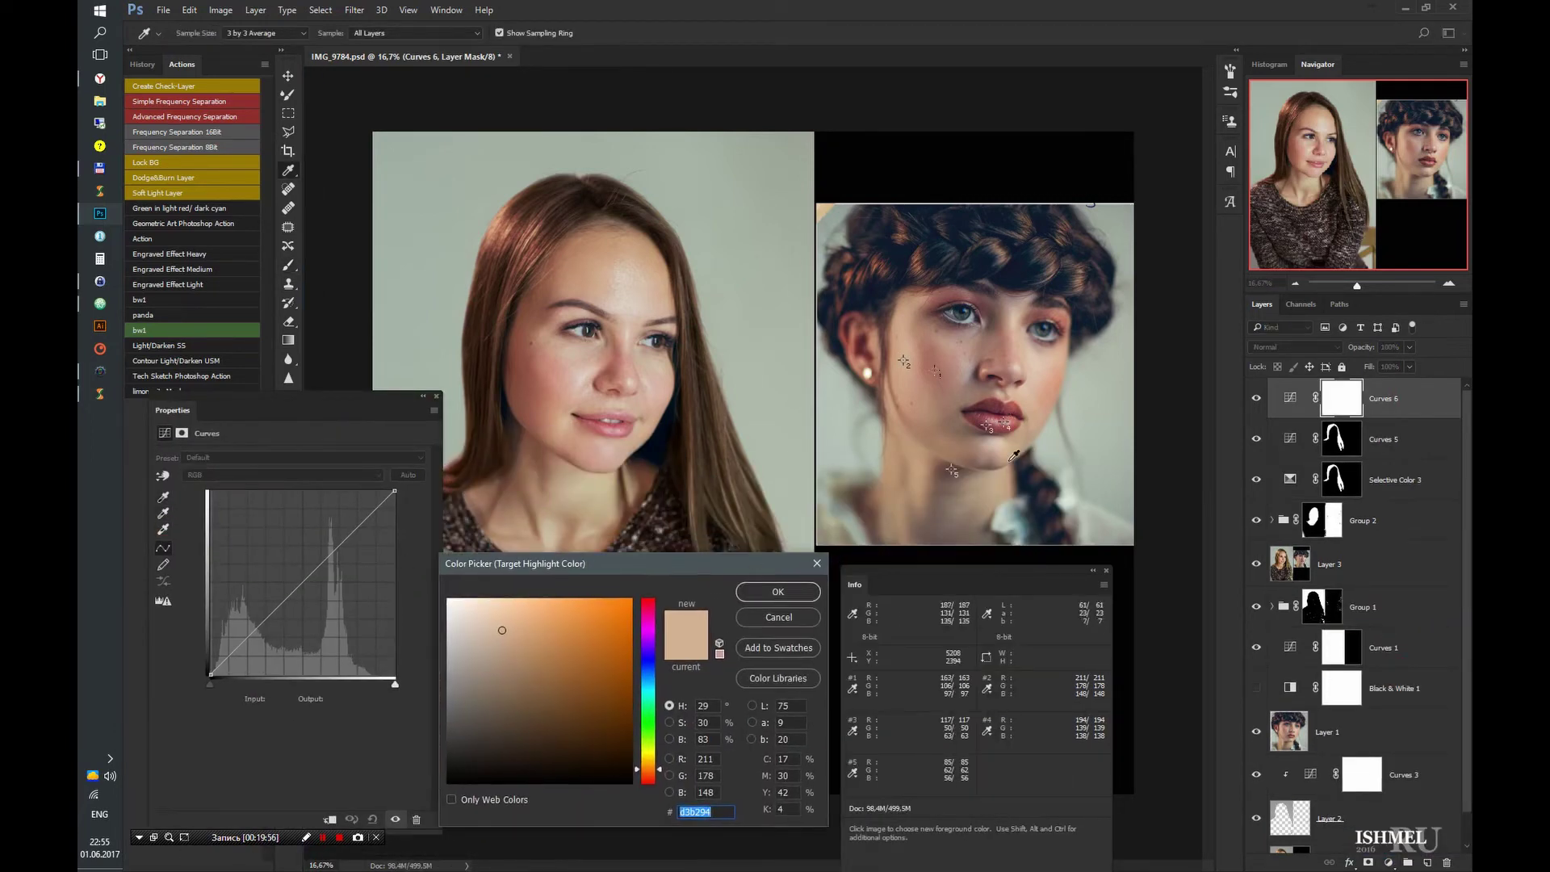
double_click(708, 759)
text(194)
key(Tab)
text(1)
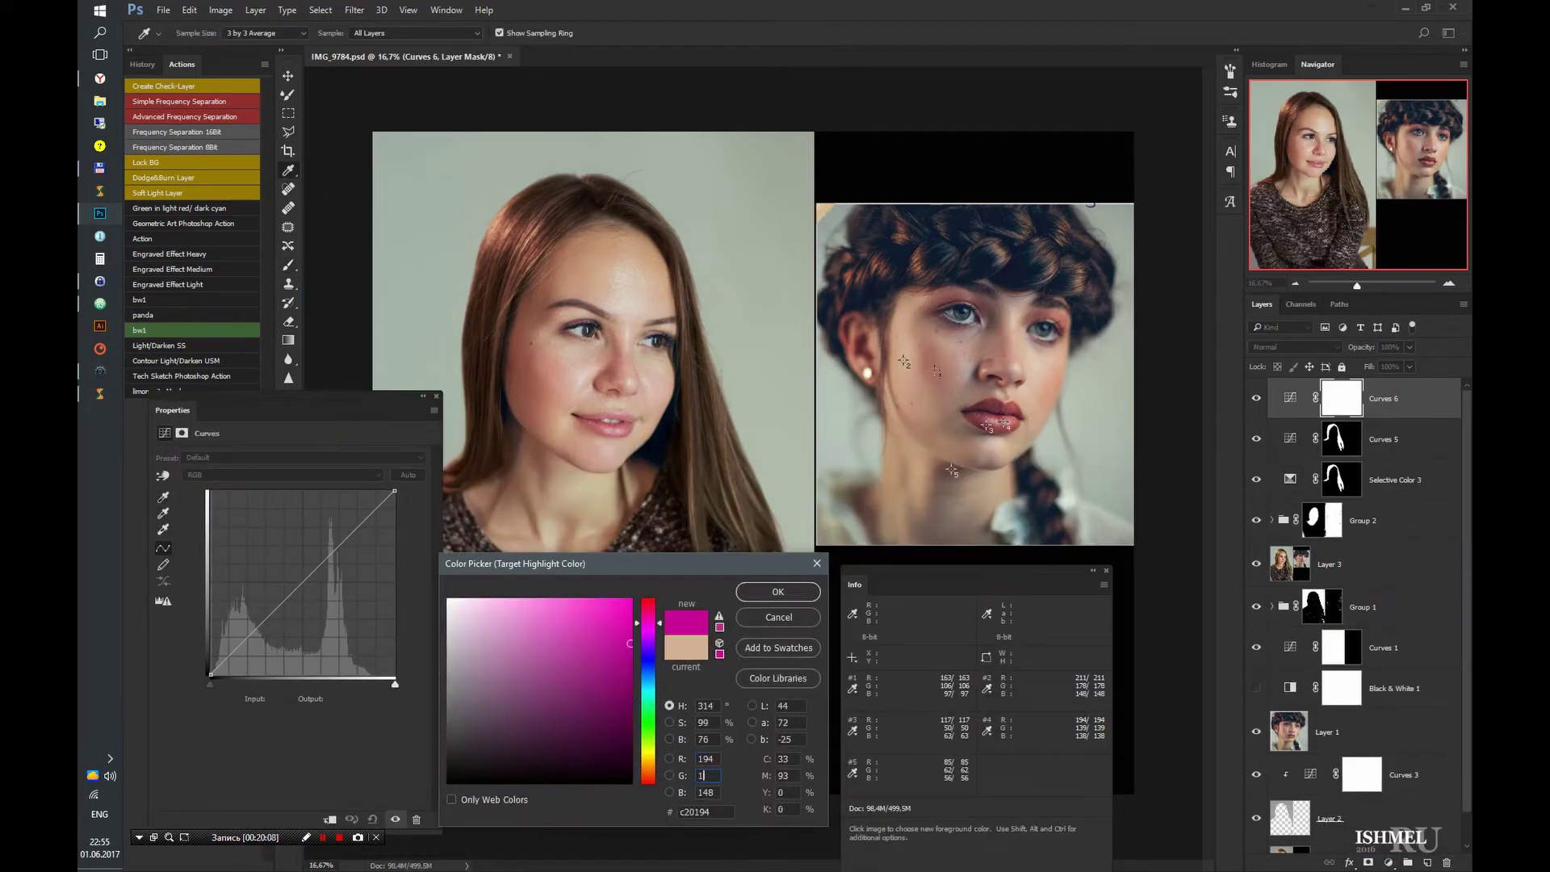
text(39)
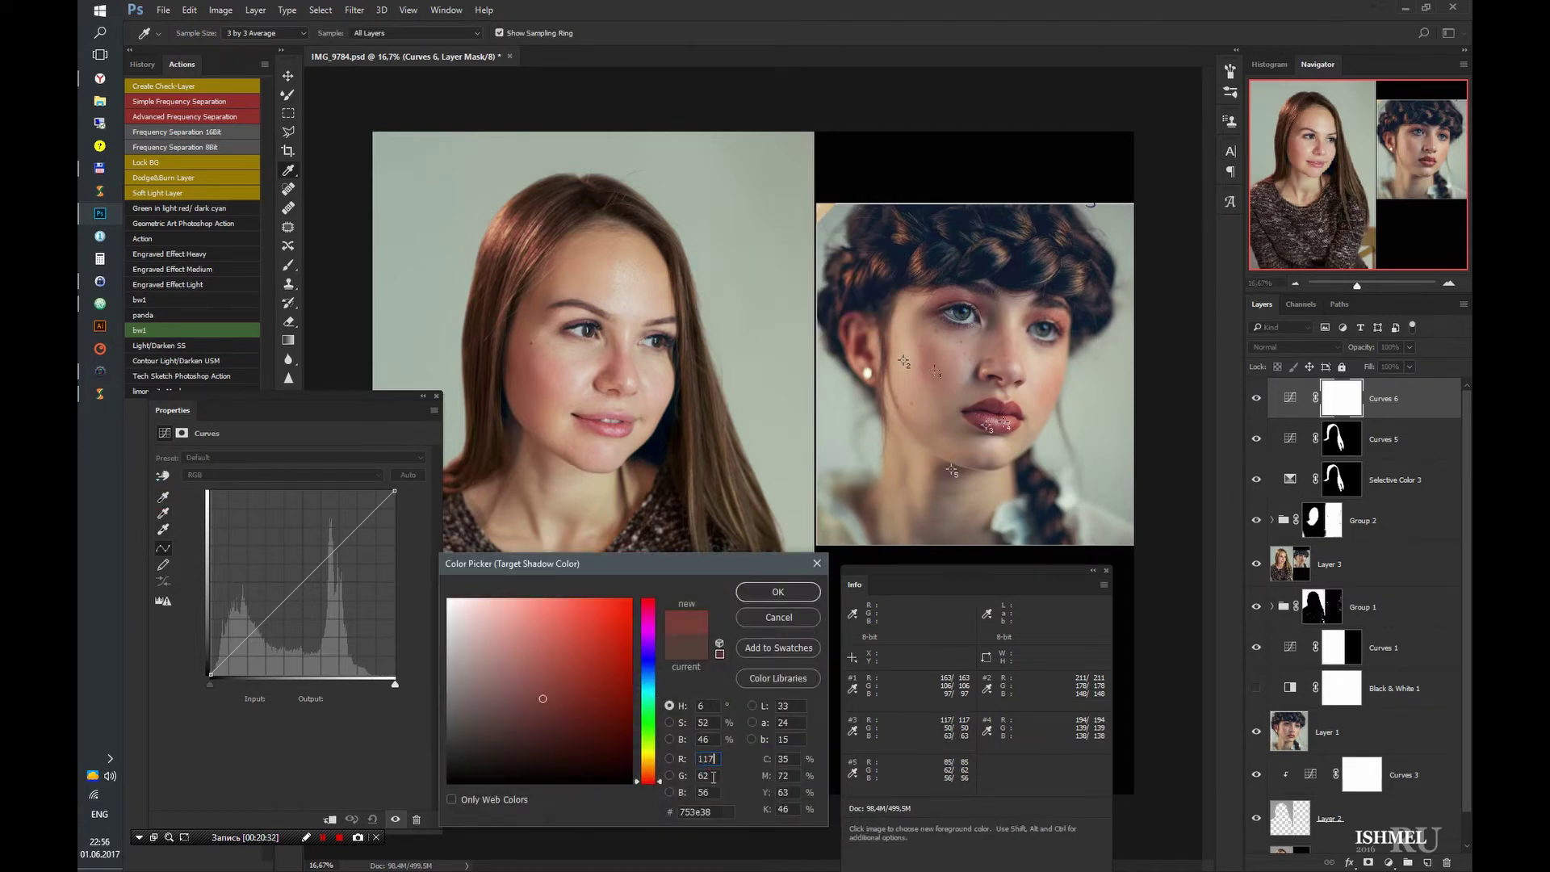
click(777, 591)
key(Return)
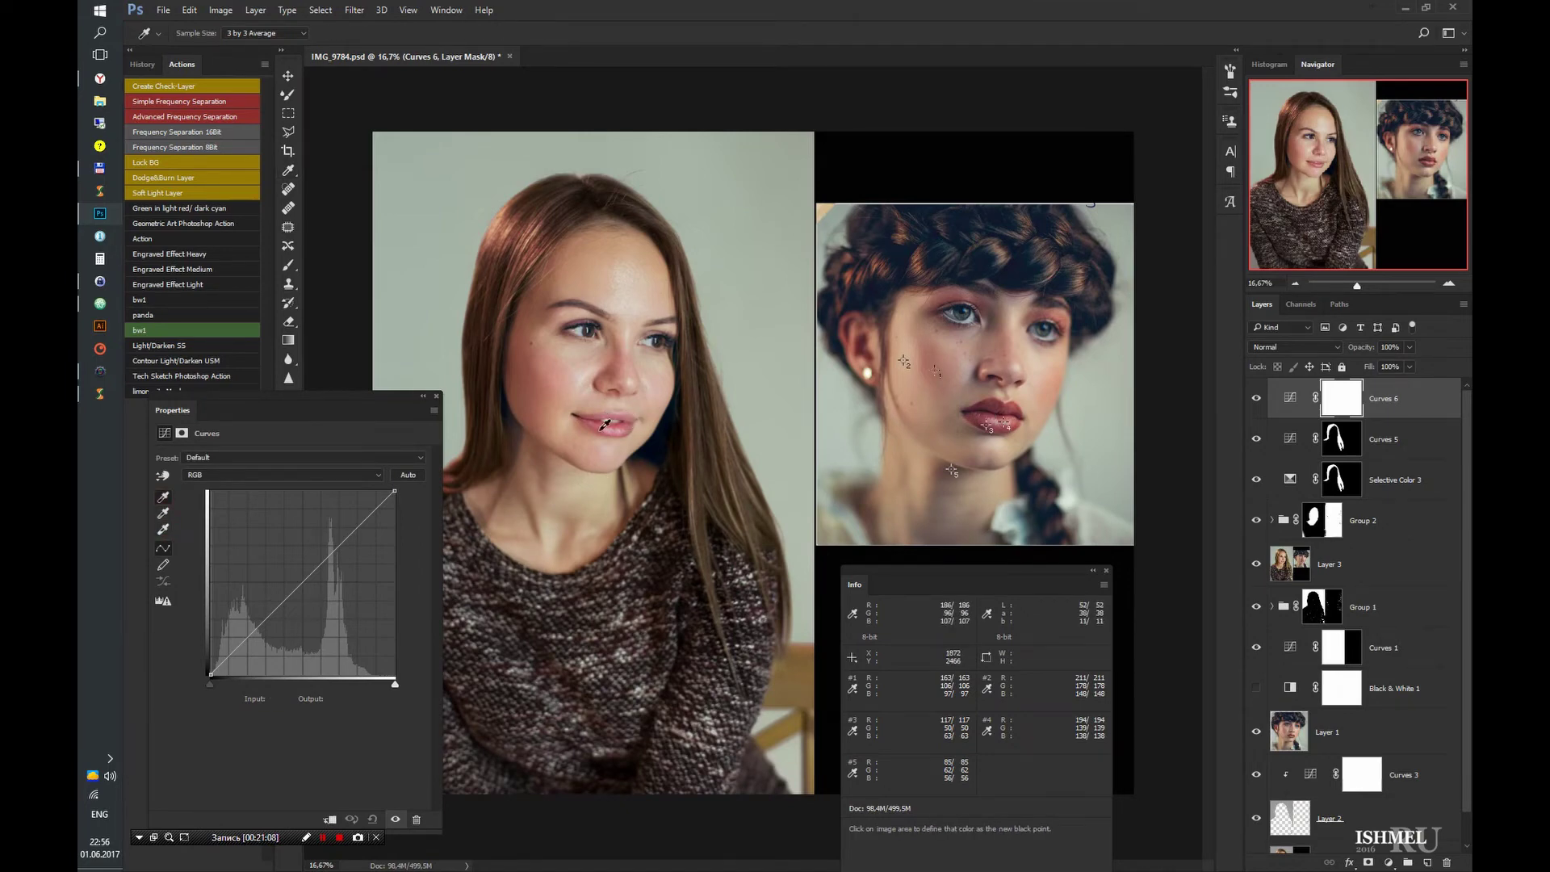
- Test a black point sampled from the lips, undo it, and select Curves 1's mask
click(602, 425)
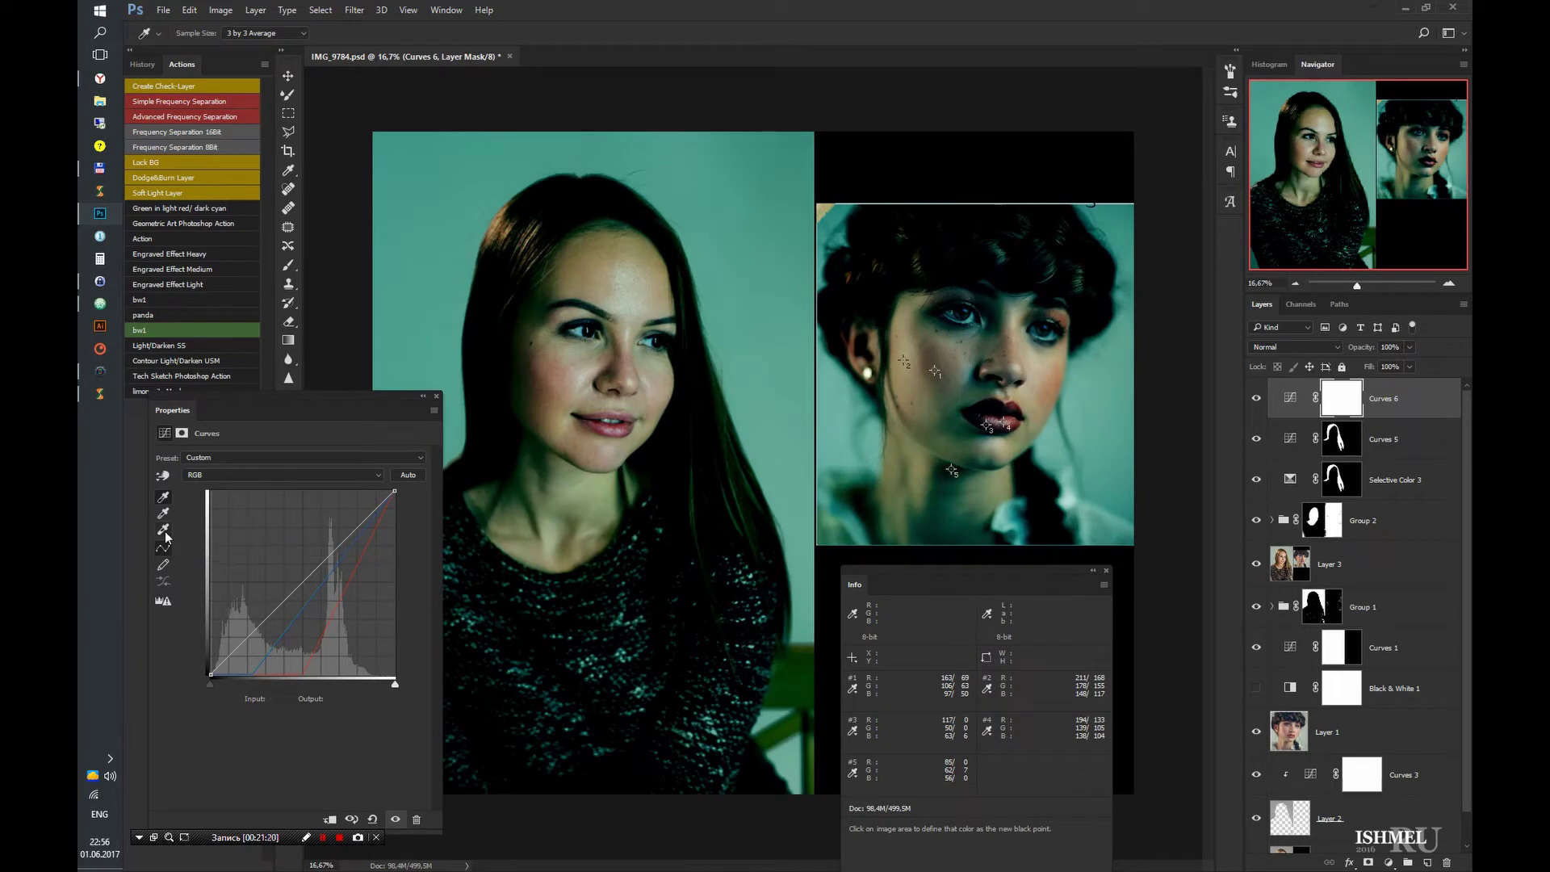
key(ctrl+z)
click(1341, 647)
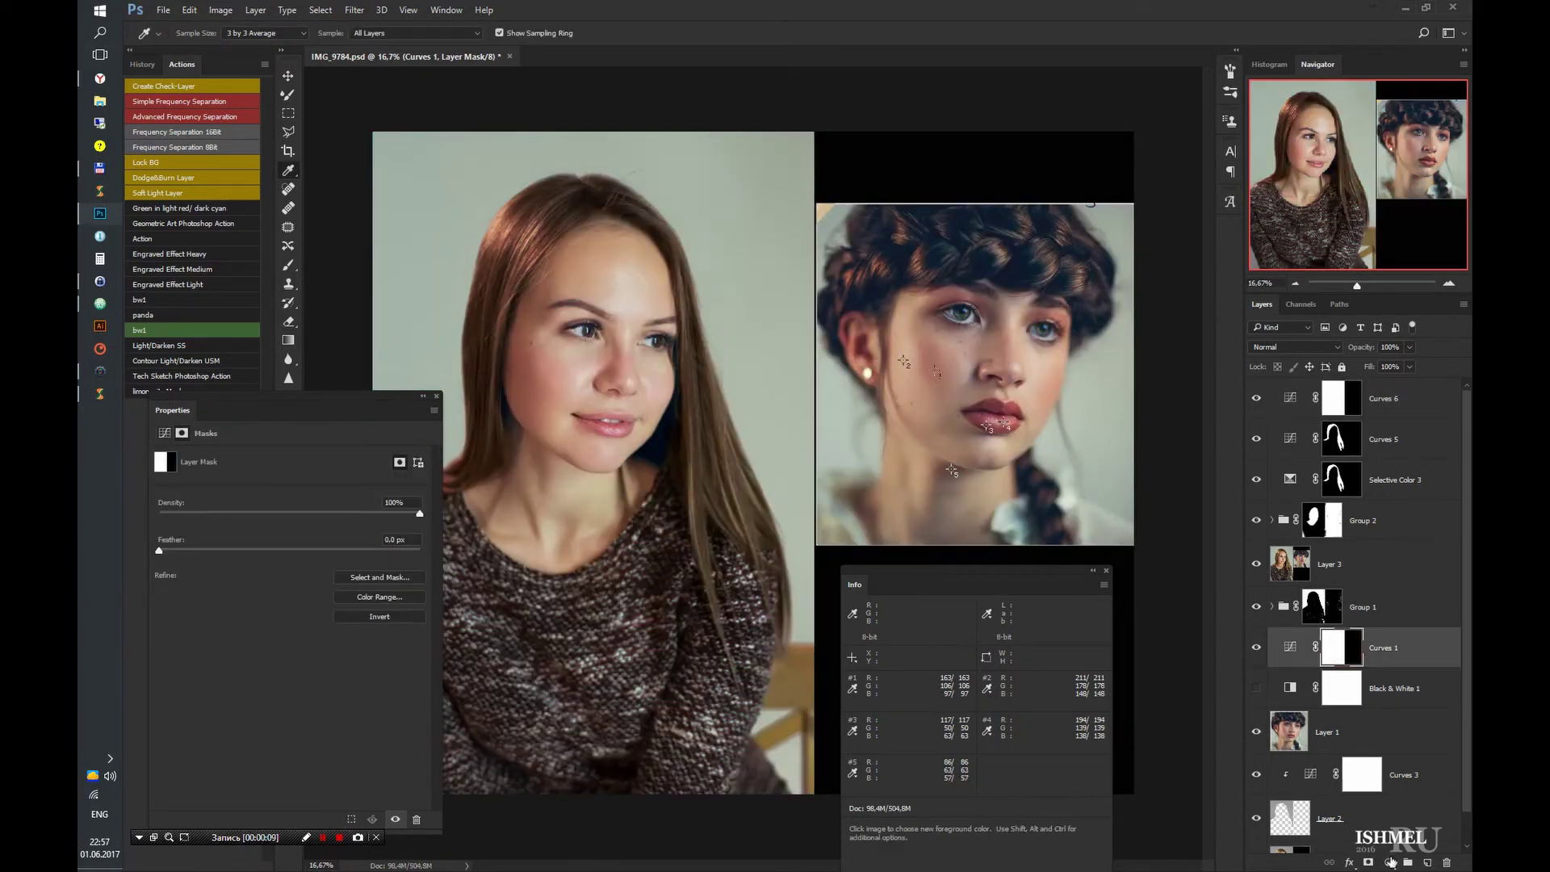
- Add a midtone-darkening Curves 7 with an inverted black mask, and copy that mask onto Curves 6
click(1337, 438)
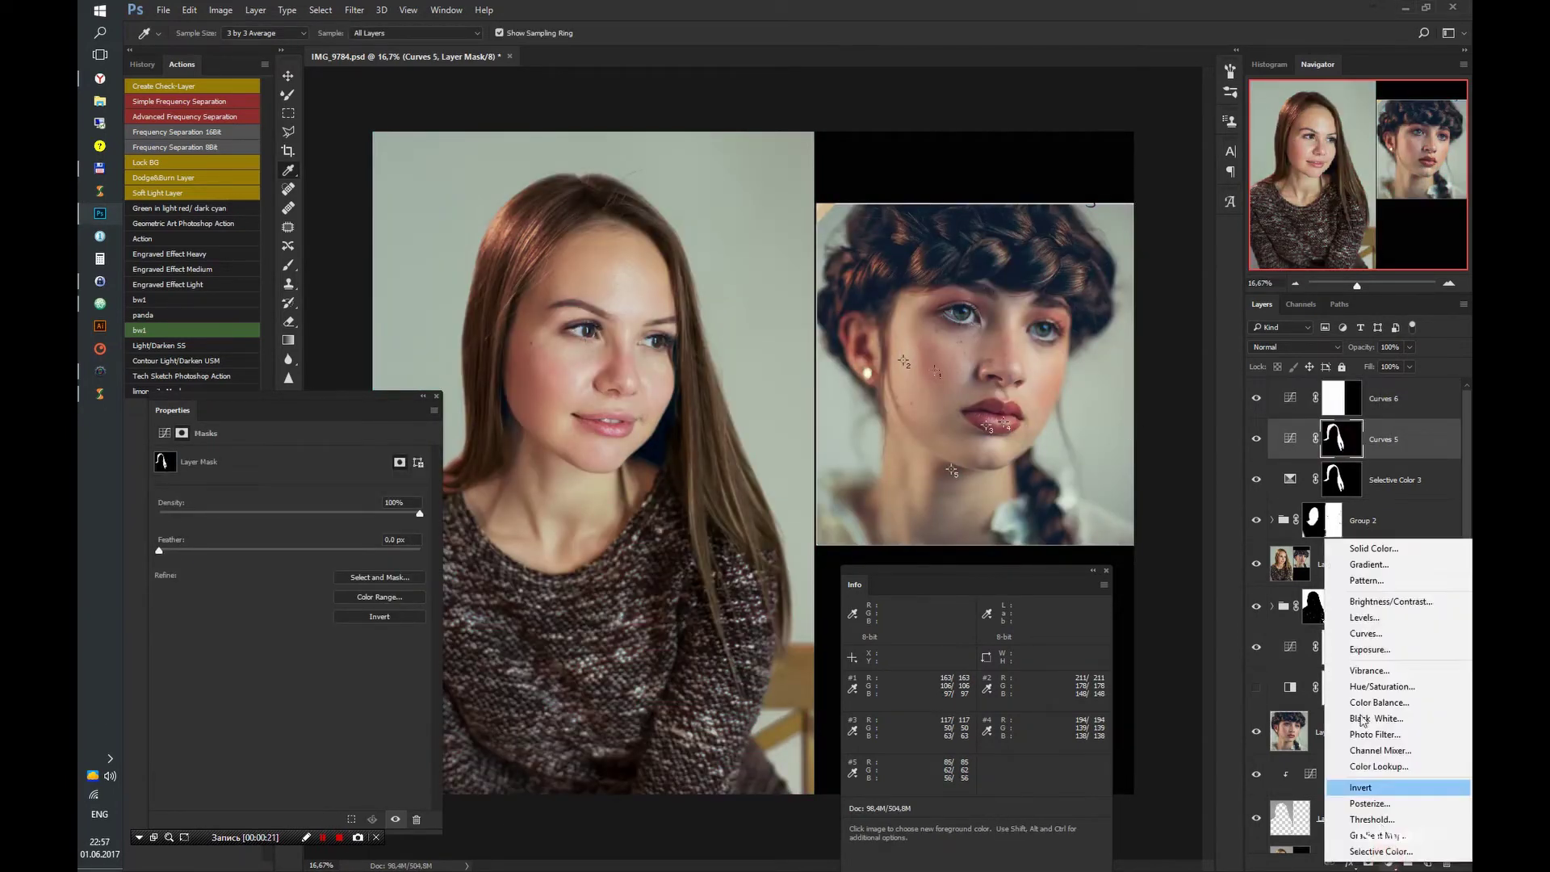
key(ctrl+i)
key(b)
click(1290, 438)
drag(316, 570, 315, 595)
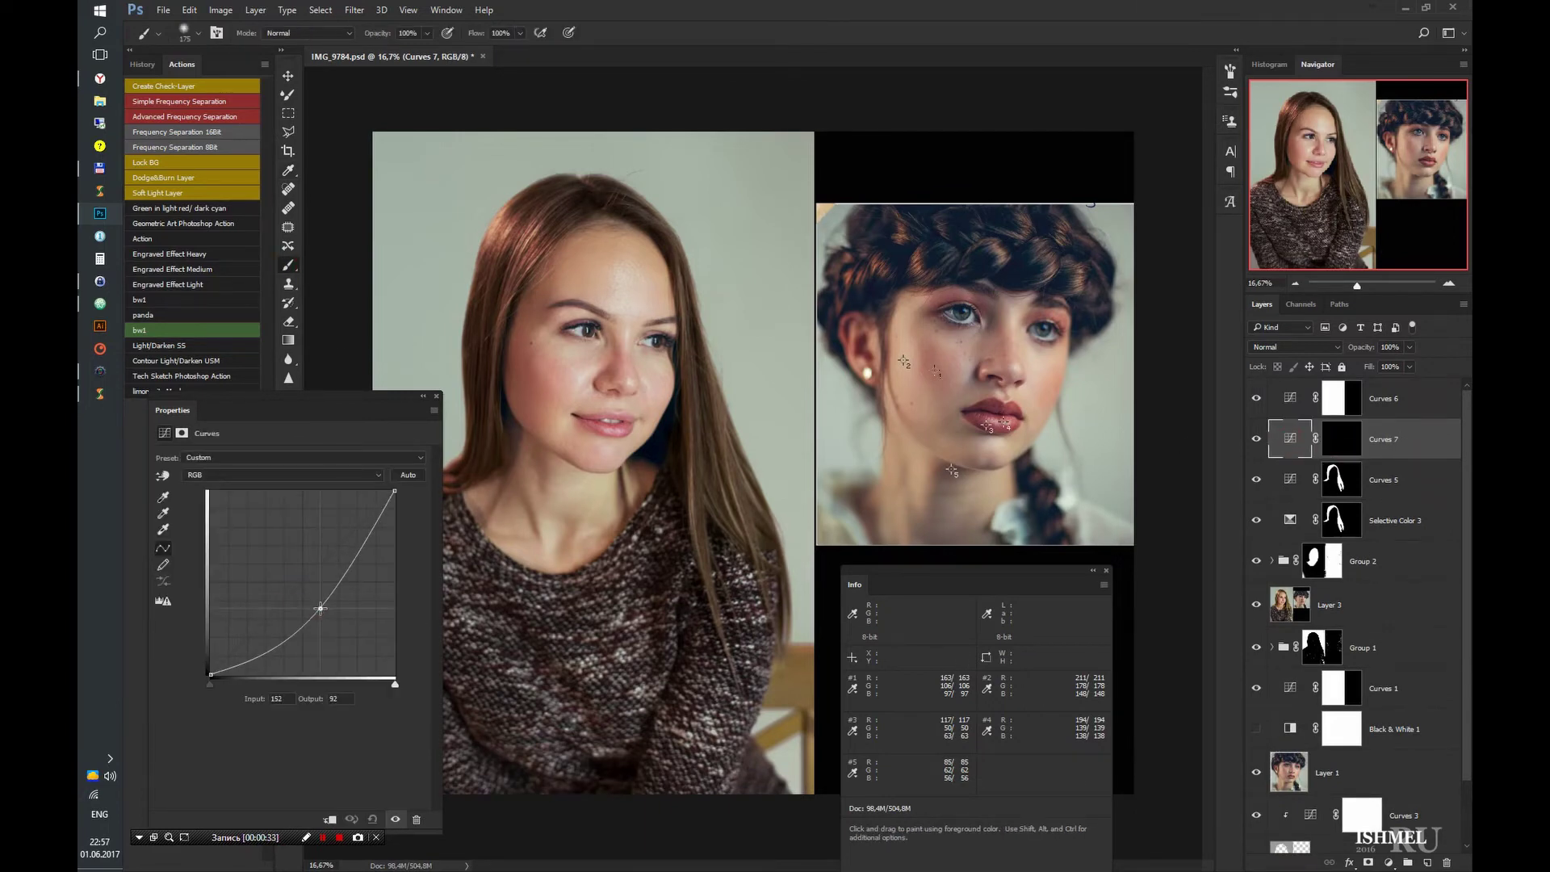
key(ctrl+plus)
key(ctrl+backslash)
key(bracketleft)
key(bracketleft)
key(bracketleft)
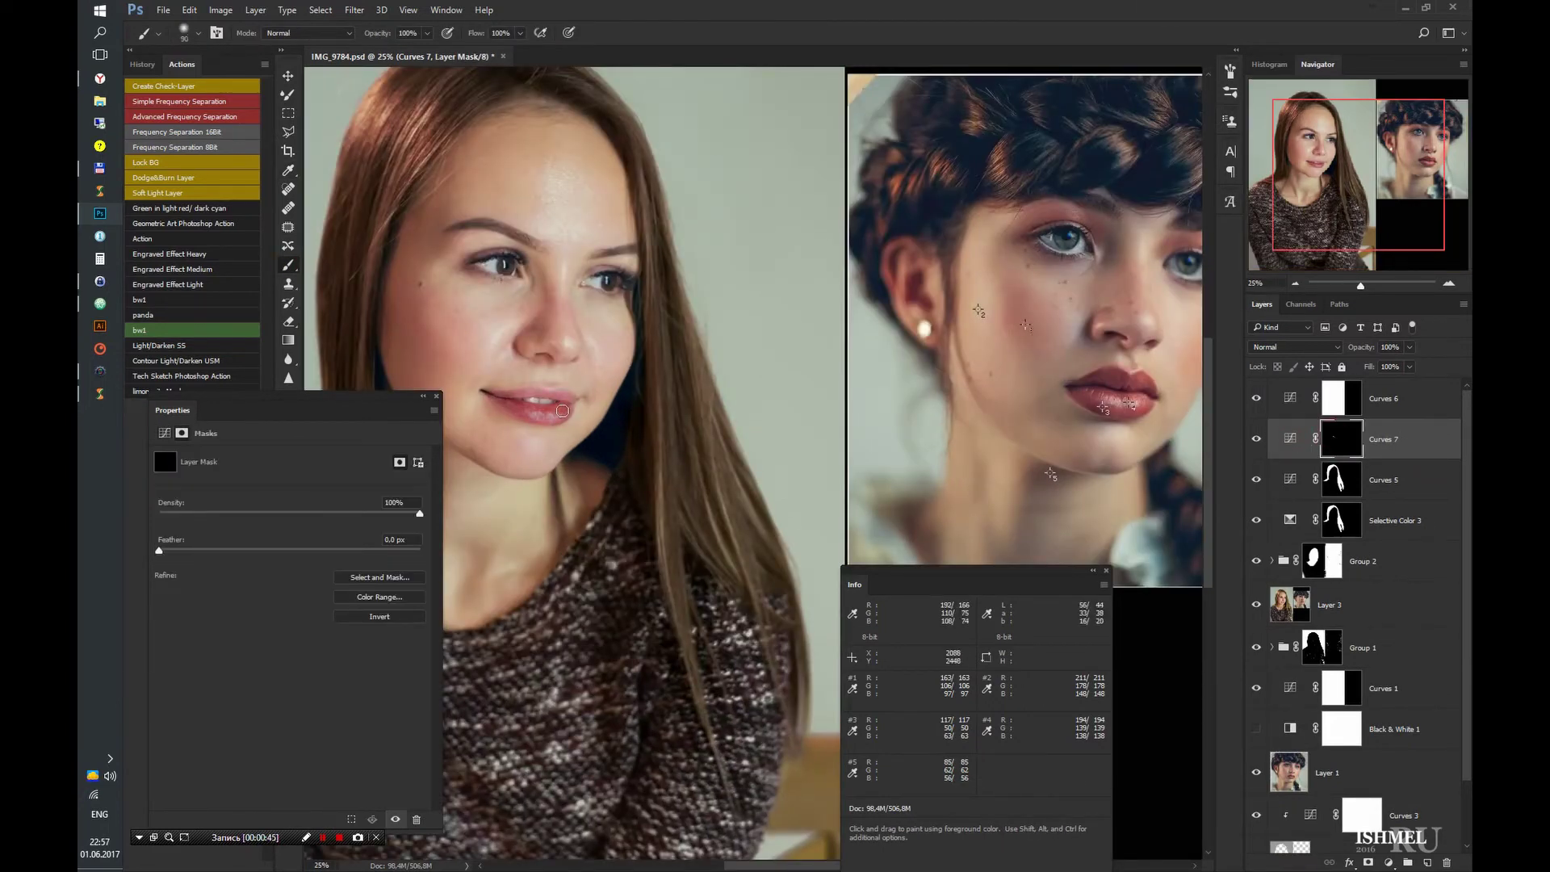
key(ctrl+minus)
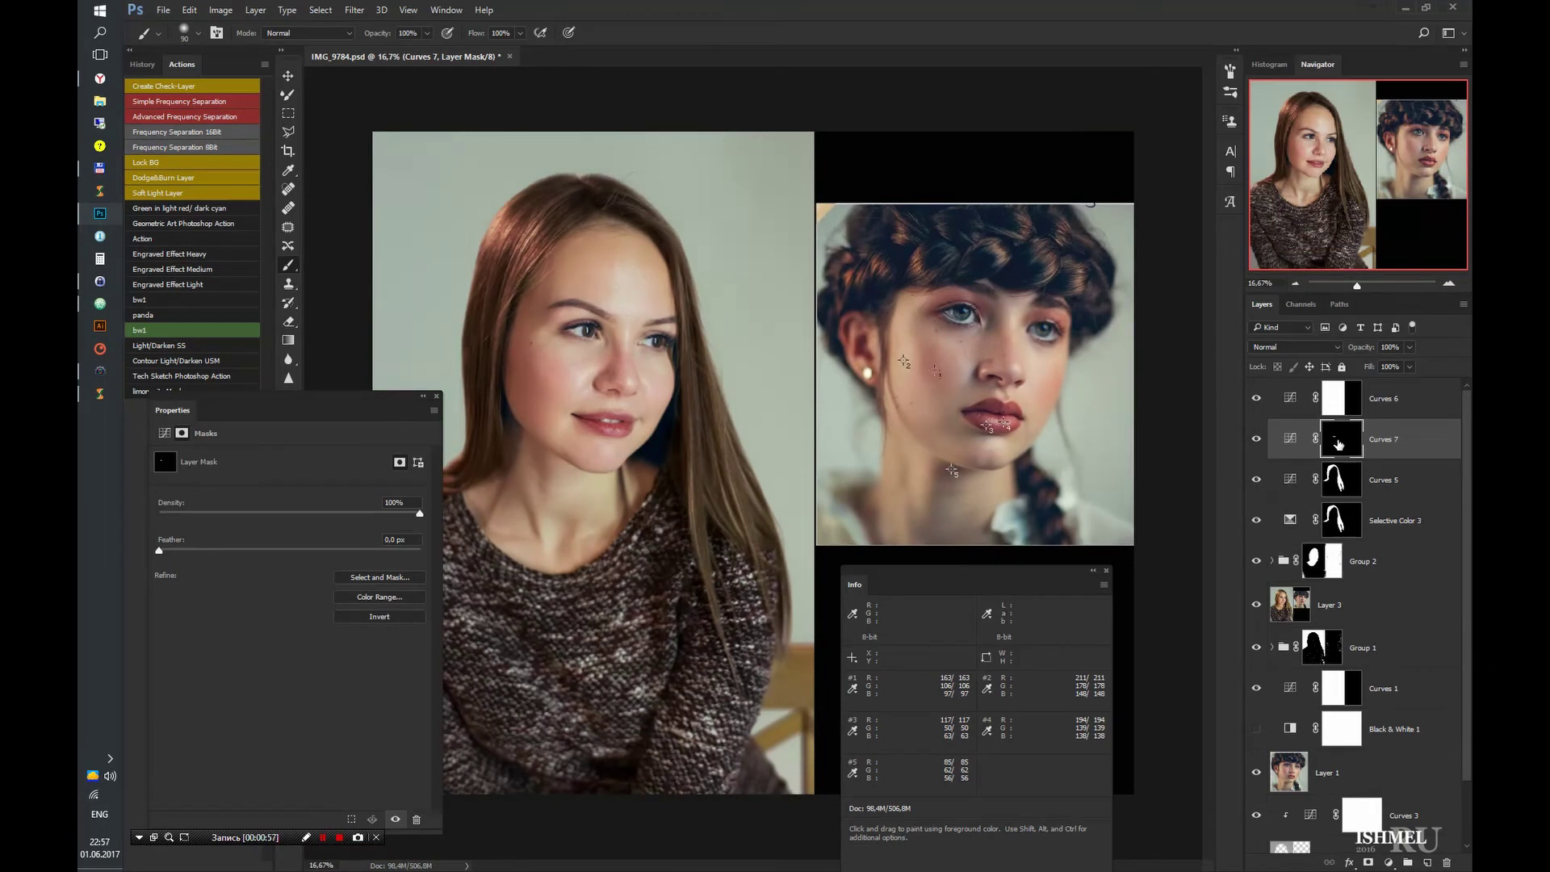
drag(1338, 443, 1340, 398)
- Replace Curves 6's mask, set its black point from the lips, and stamp visible layers into Layer 4
key(Return)
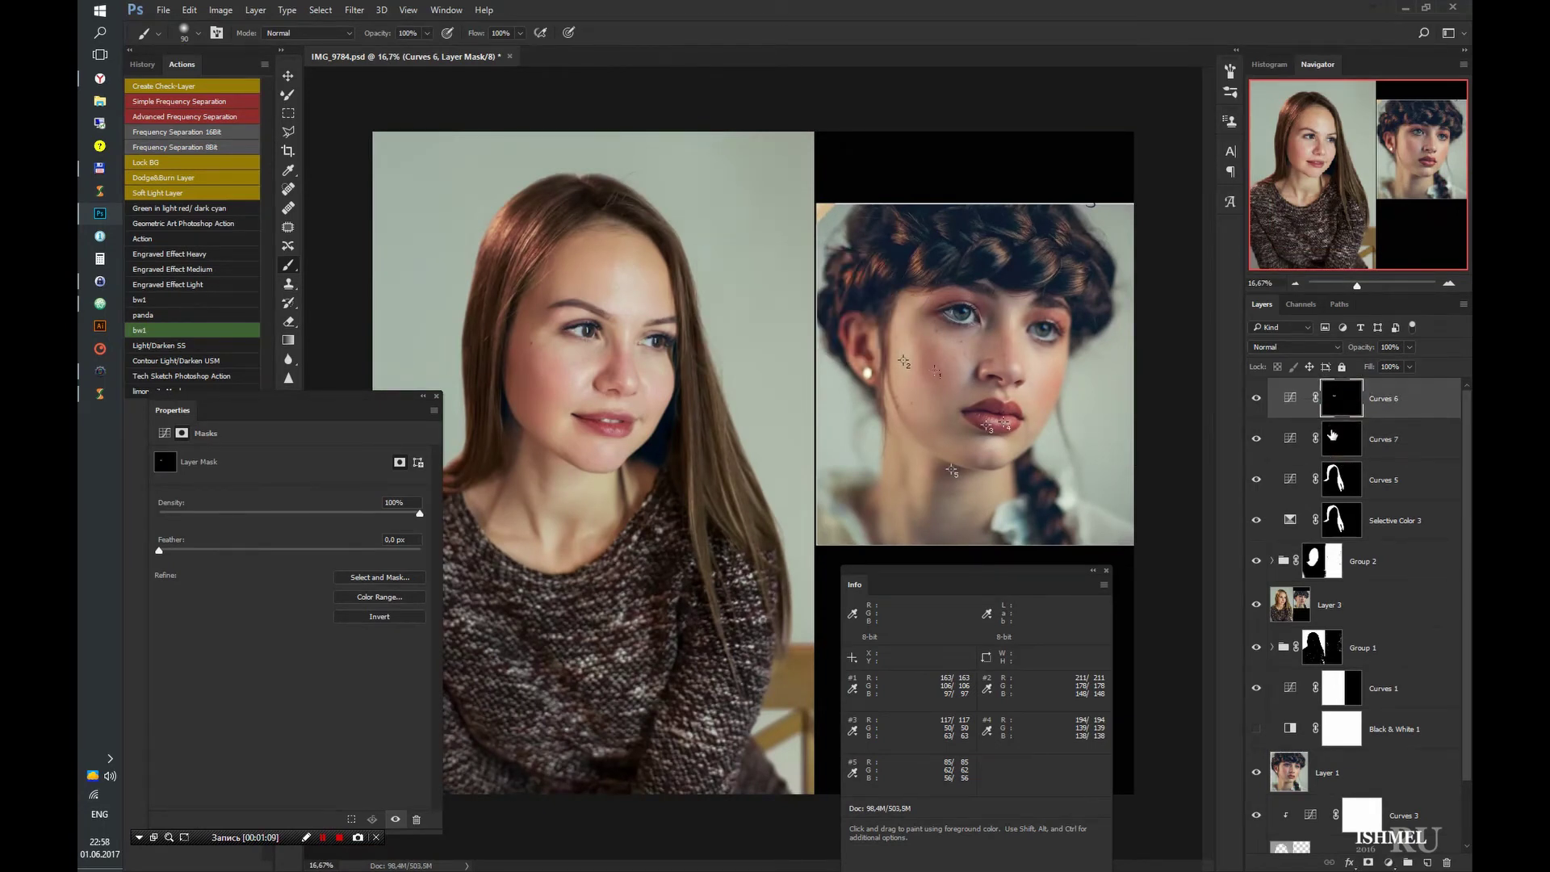
key(ctrl+2)
click(163, 497)
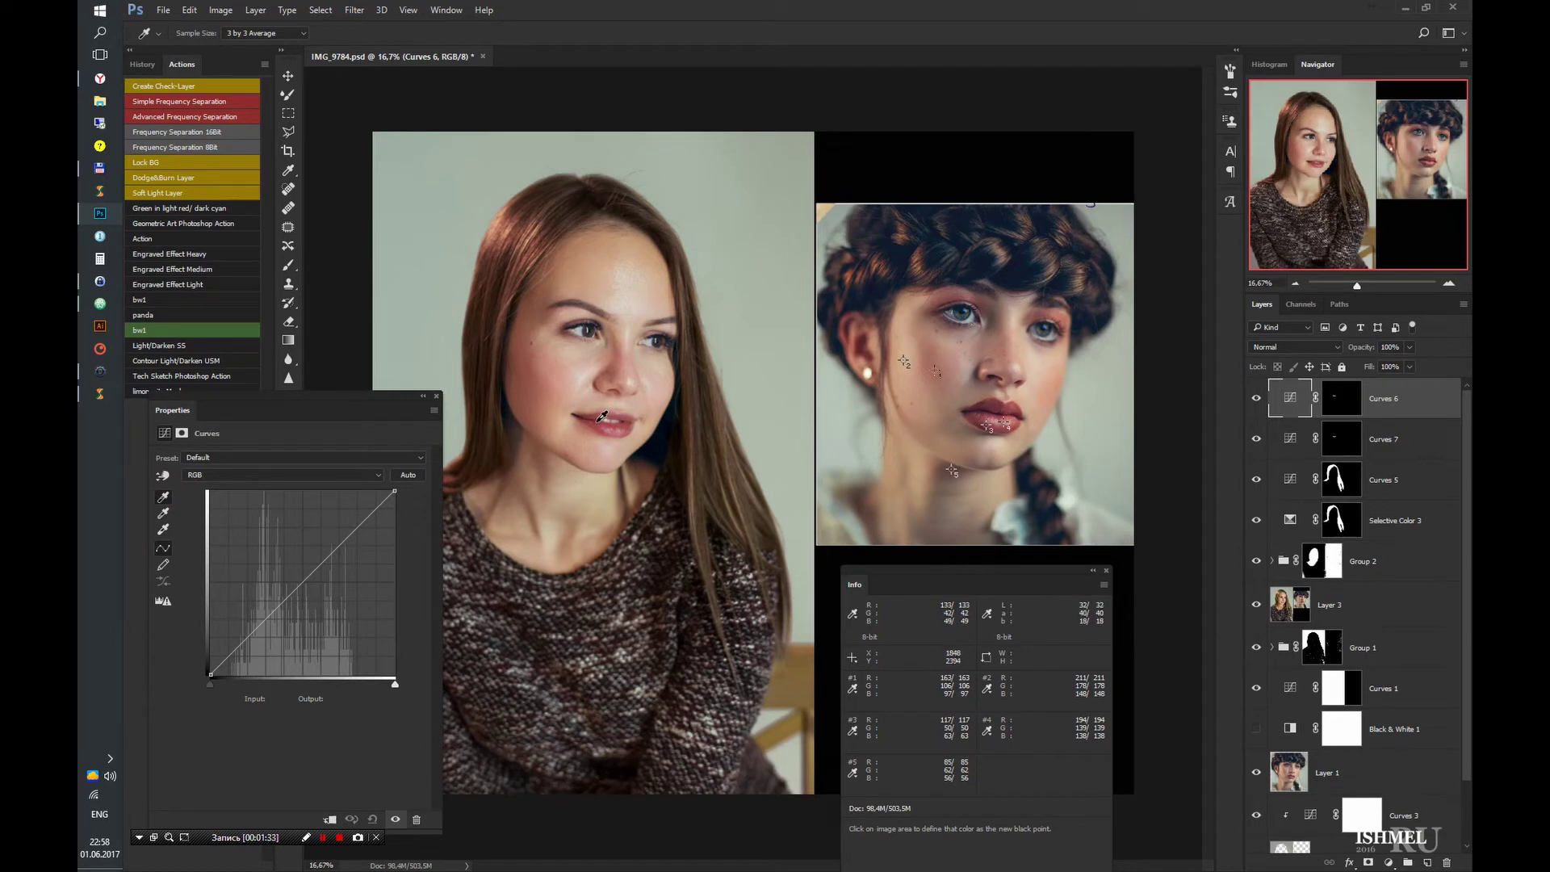
click(608, 426)
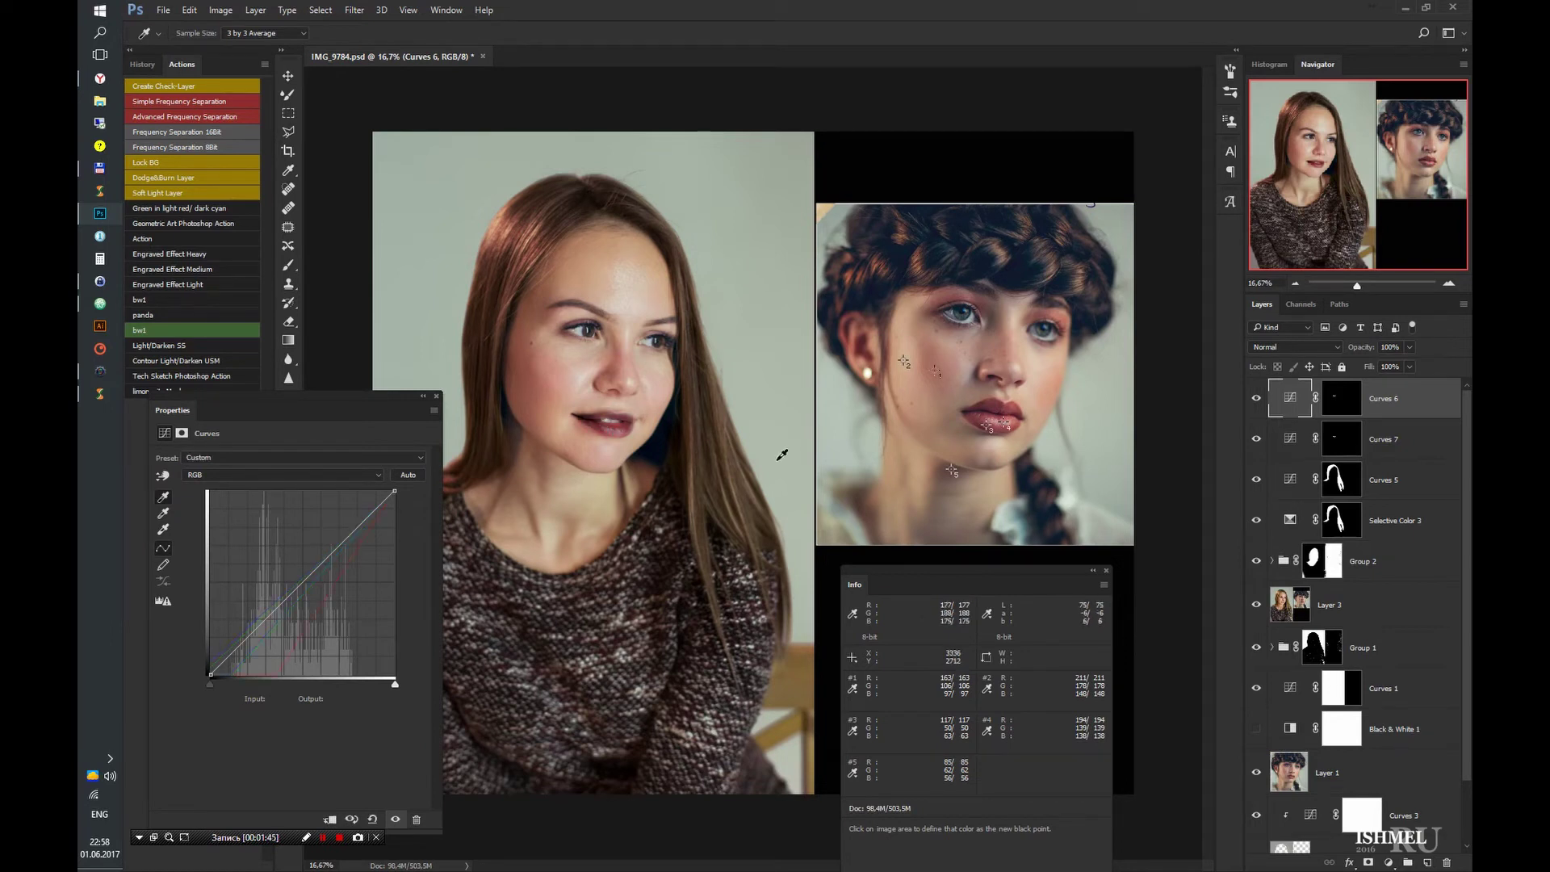
click(624, 431)
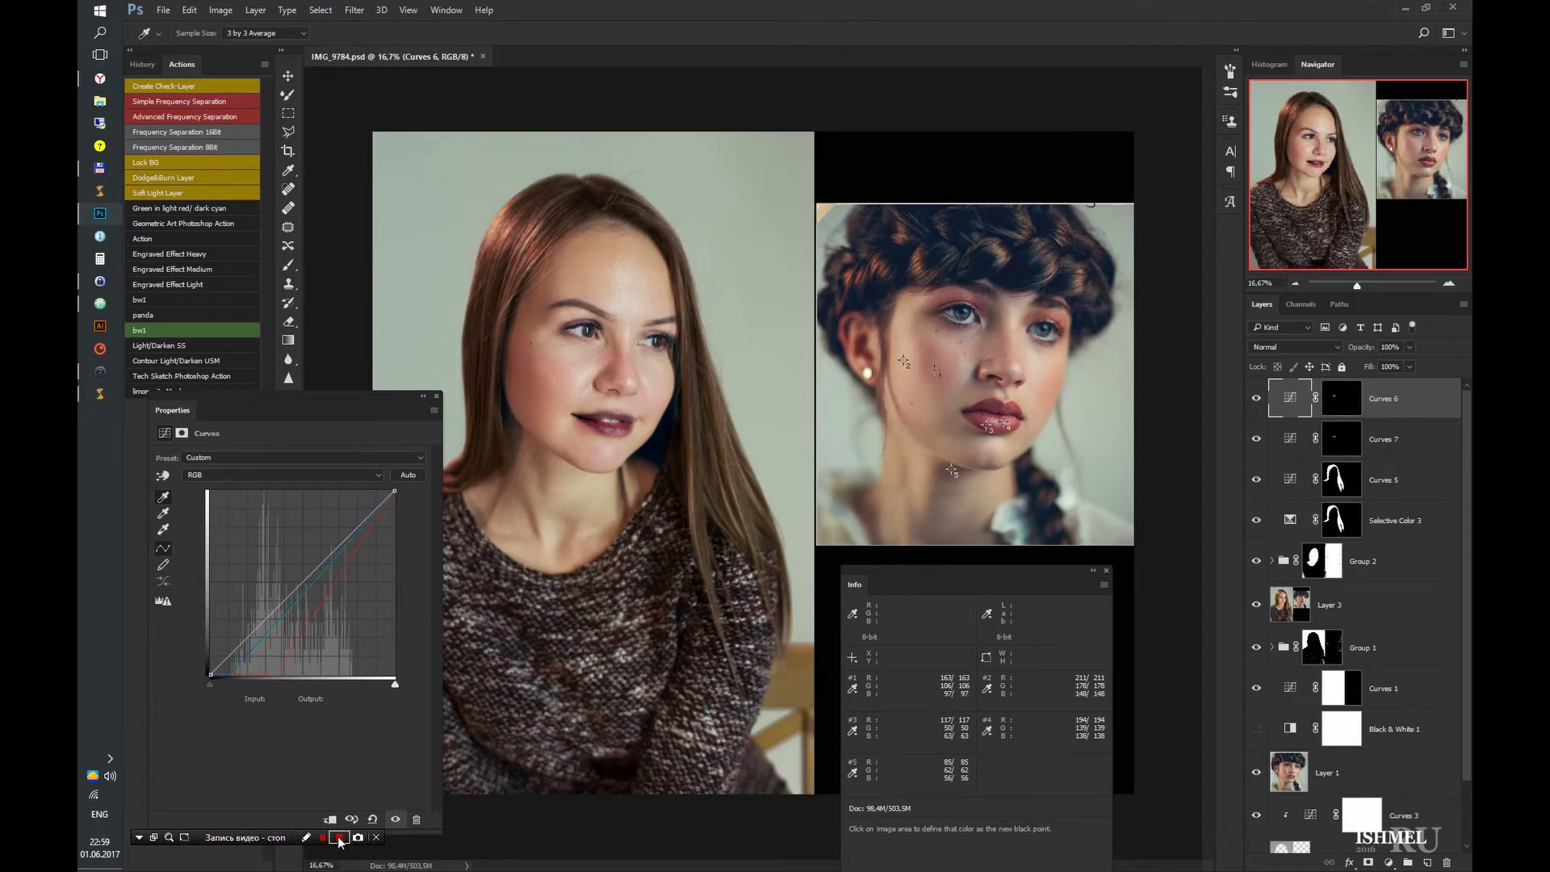
click(1341, 438)
key(b)
key(ctrl+alt+shift+e)
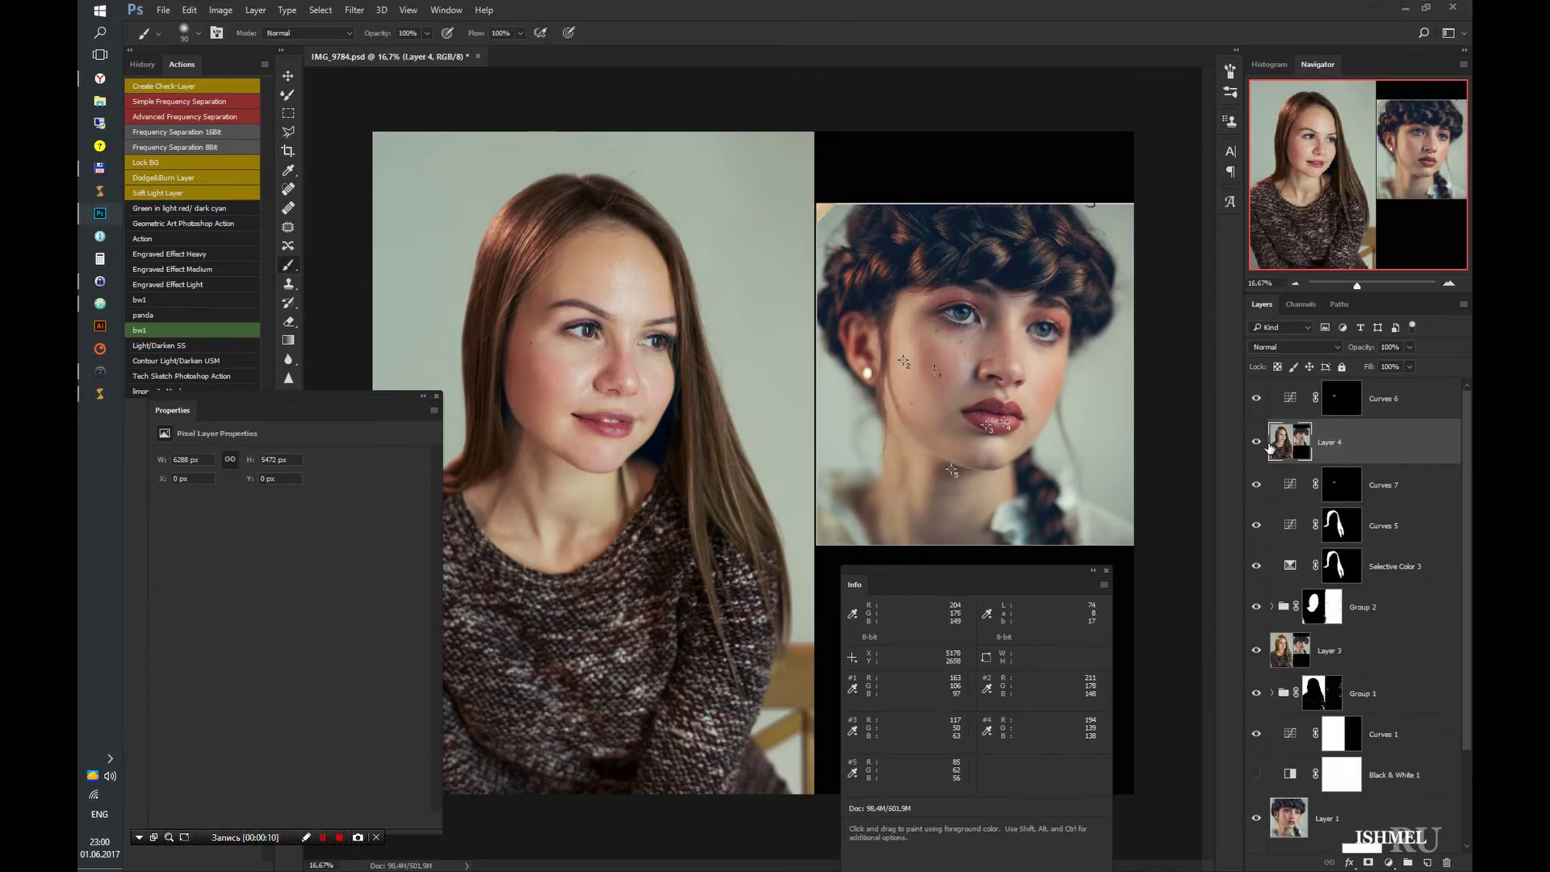
- Set Curves 6's white point target, add two RGB curve points, and hide Layer 4
click(1389, 398)
click(162, 530)
double_click(162, 530)
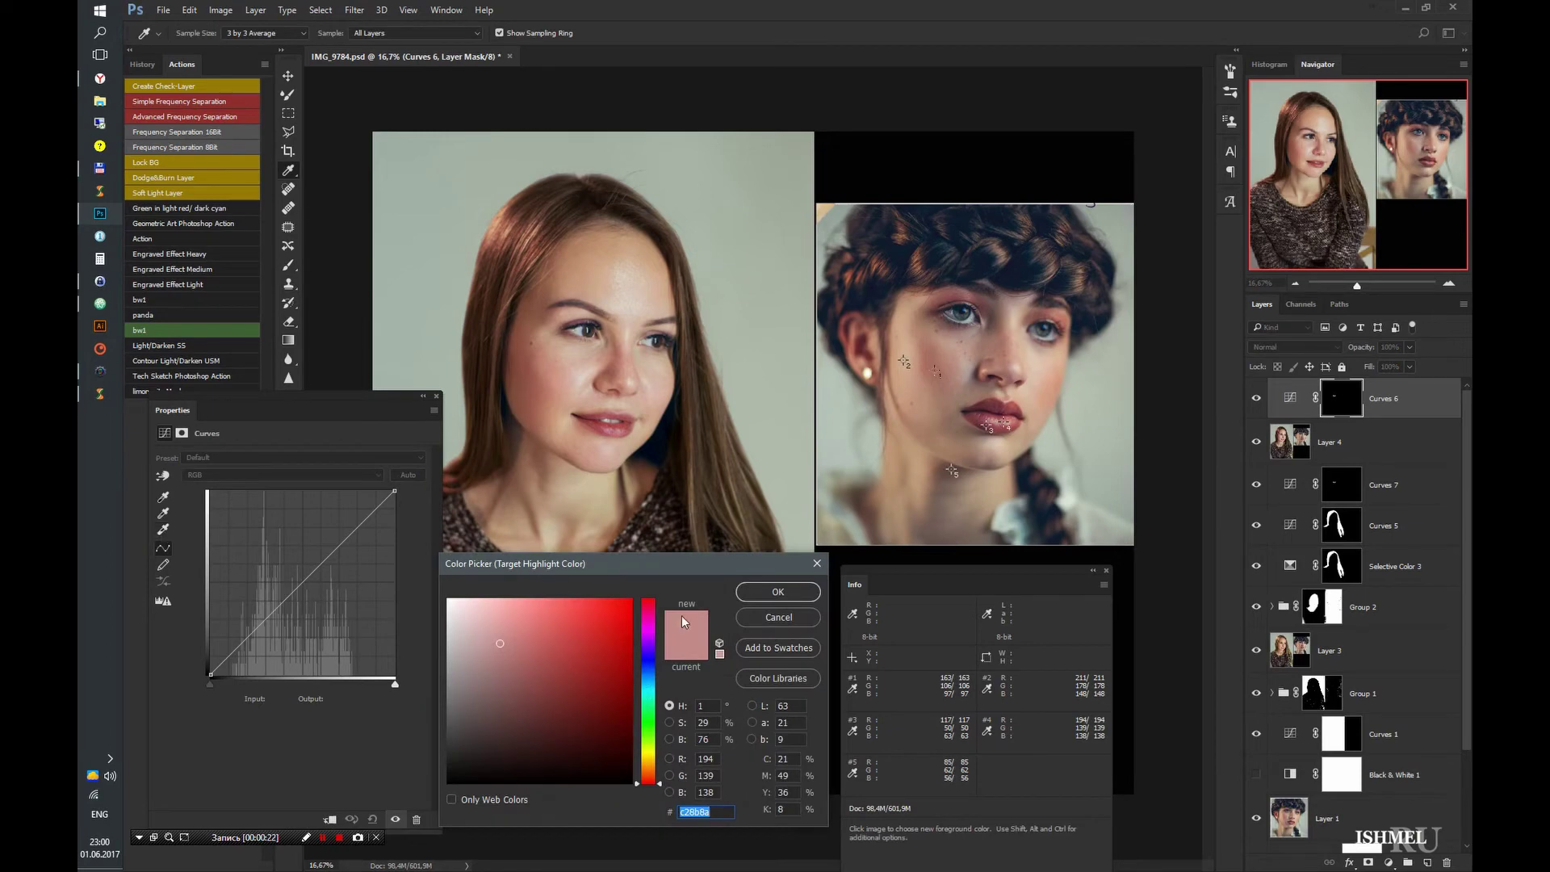
click(795, 618)
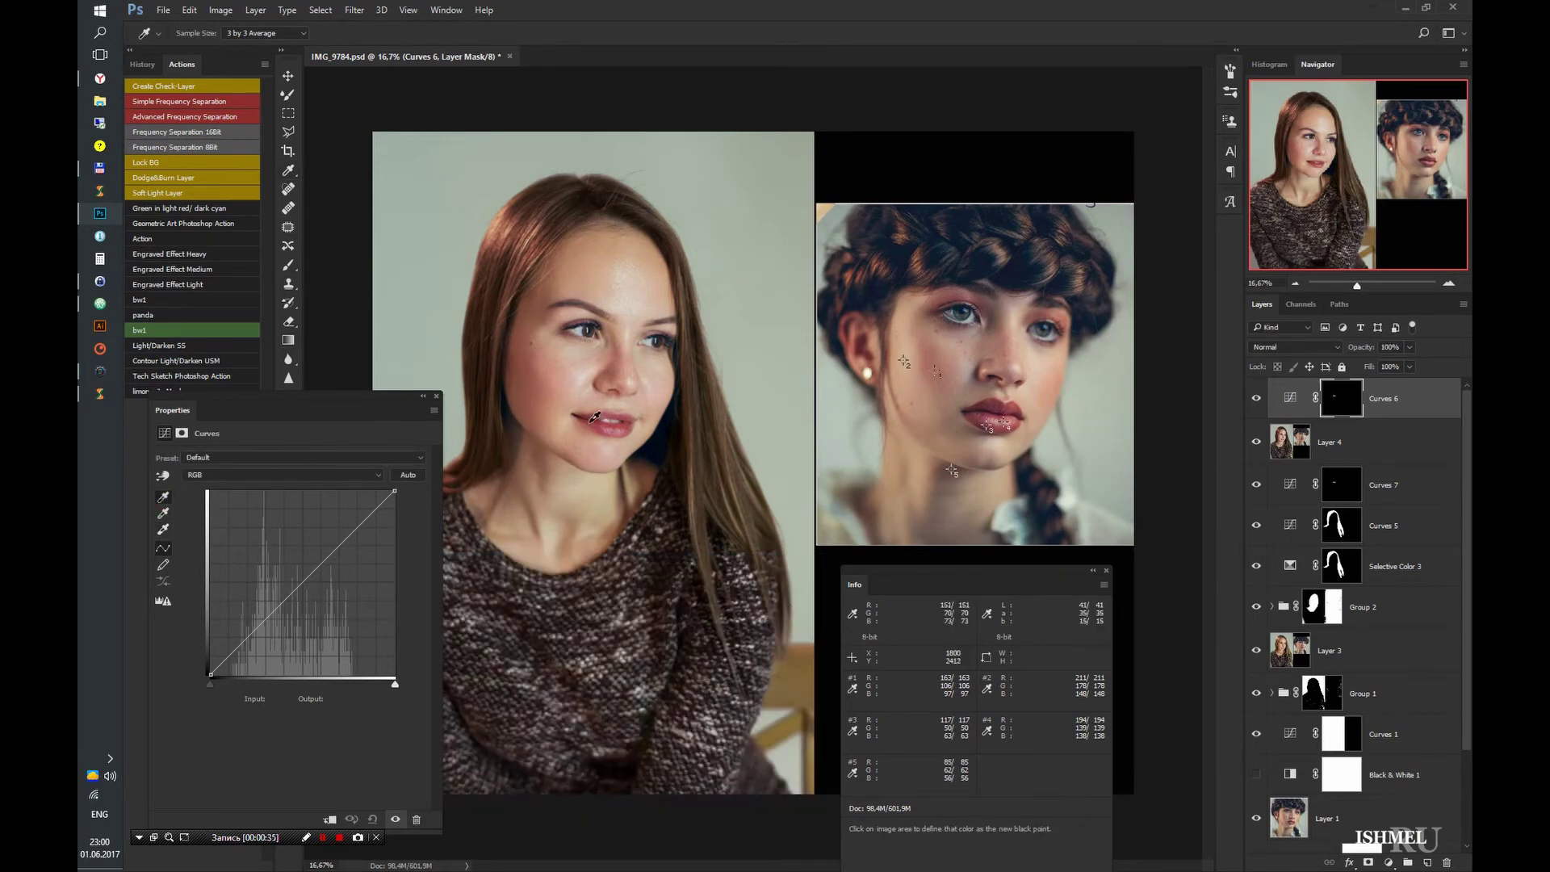
click(163, 530)
click(358, 526)
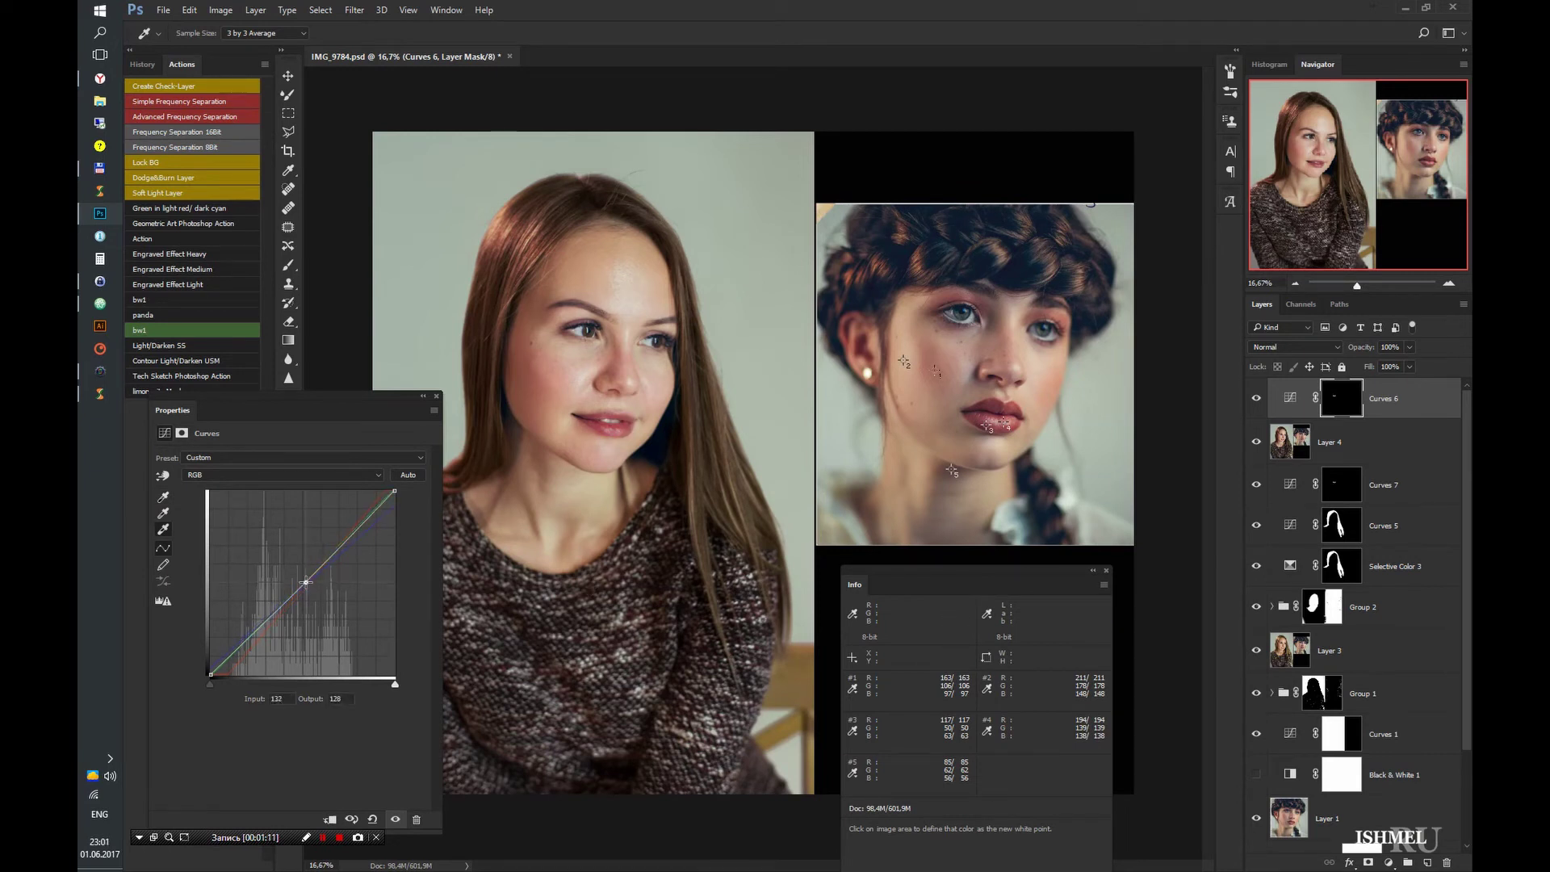
drag(304, 582, 264, 626)
click(1256, 442)
click(1385, 452)
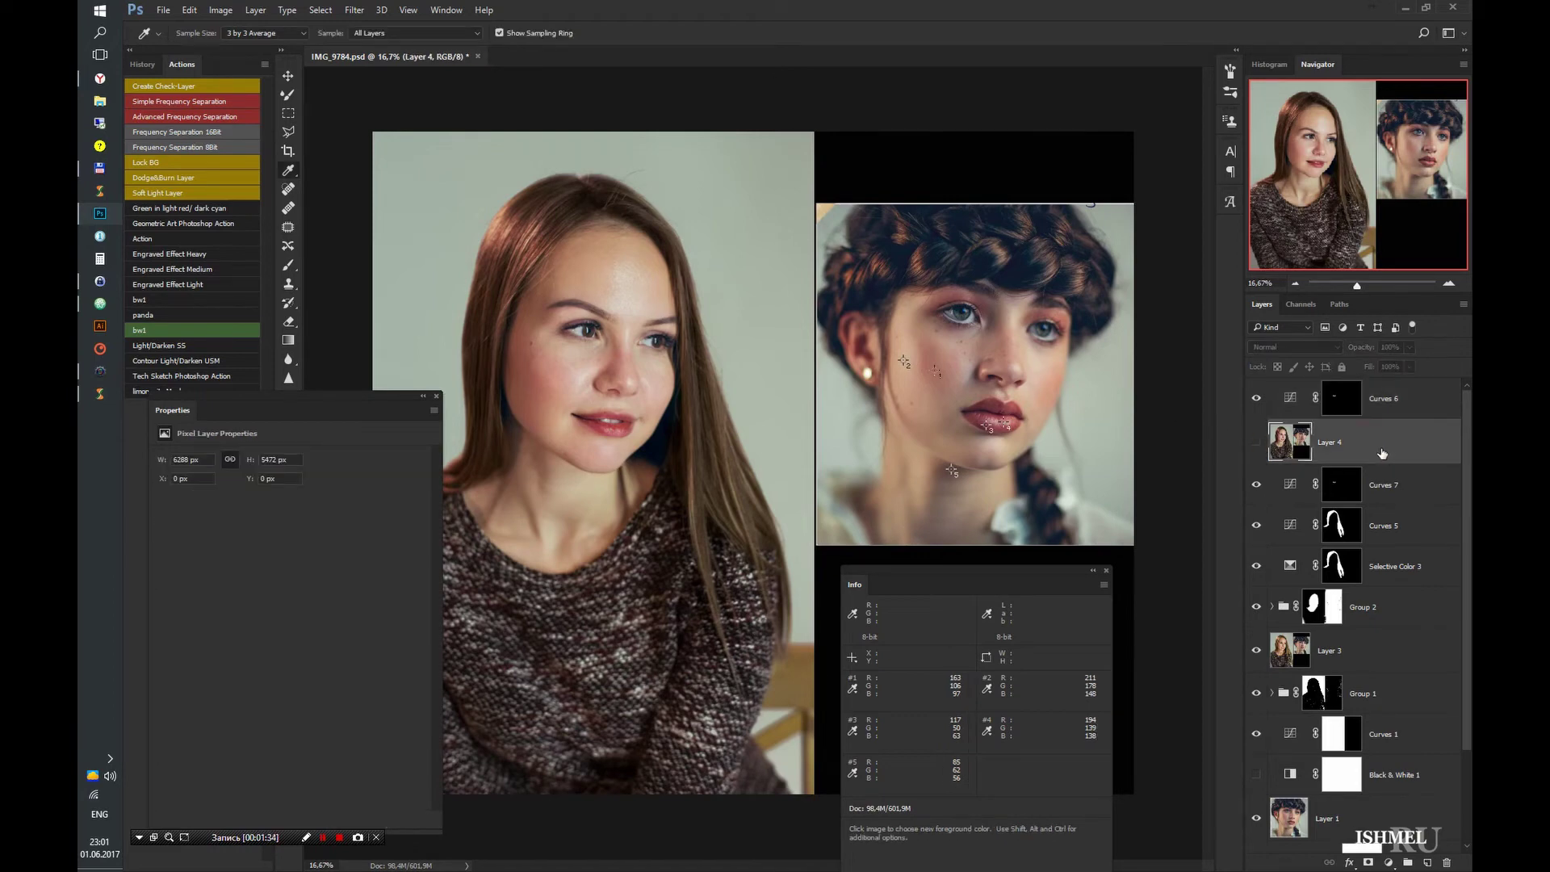
- Paint the Curves 7 darkening onto the lips in white, then toggle and overlay the mask to check it
key(ctrl+plus)
key(b)
click(1341, 484)
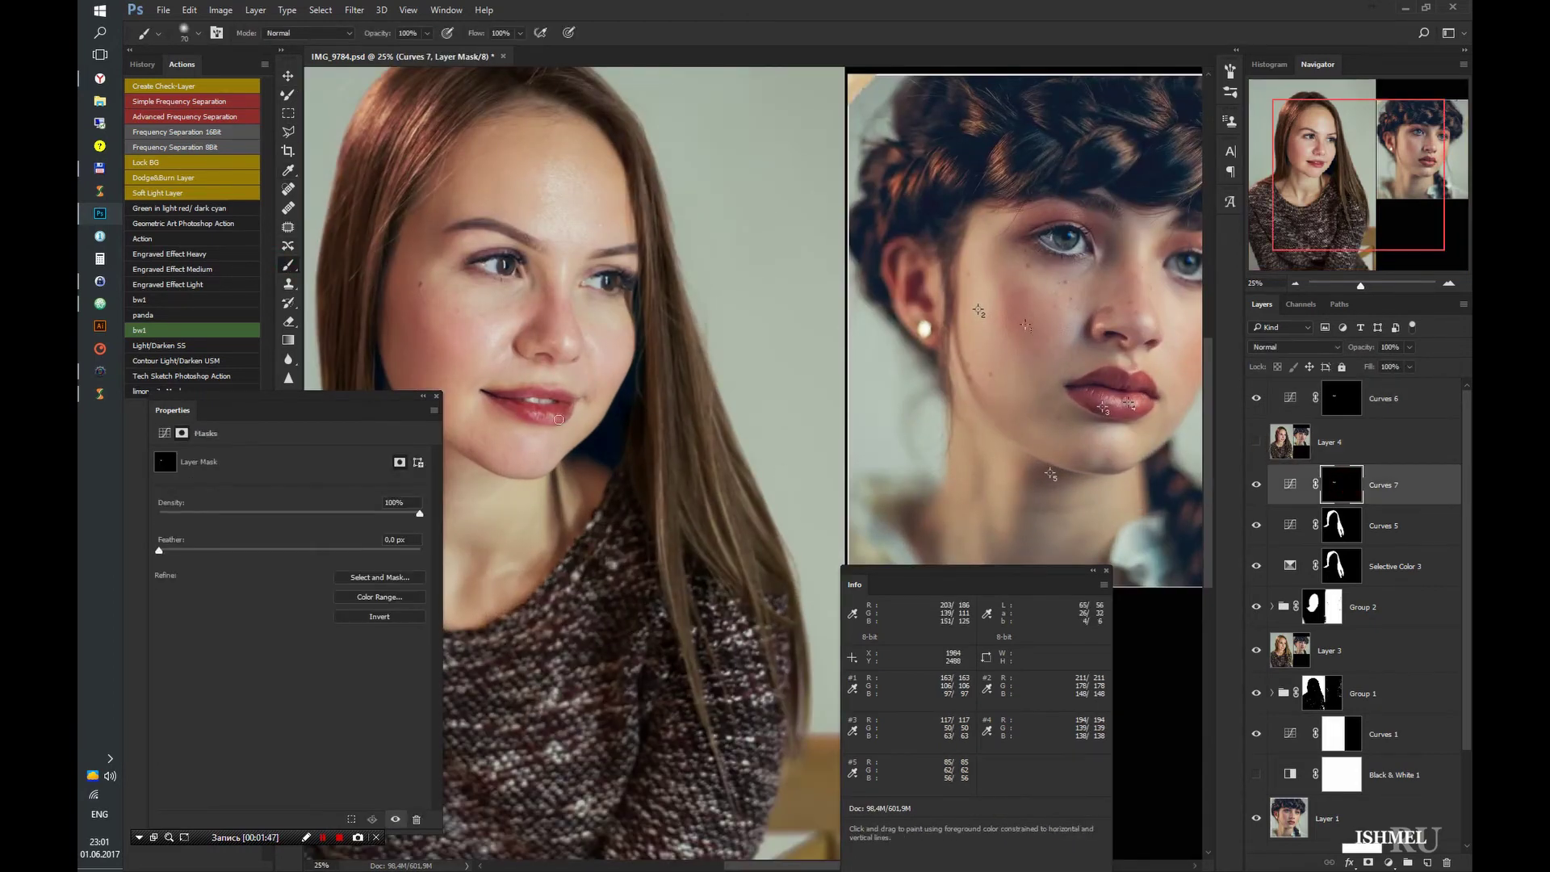
drag(559, 419, 564, 397)
click(1256, 485)
alt+click(1341, 484)
key(backslash)
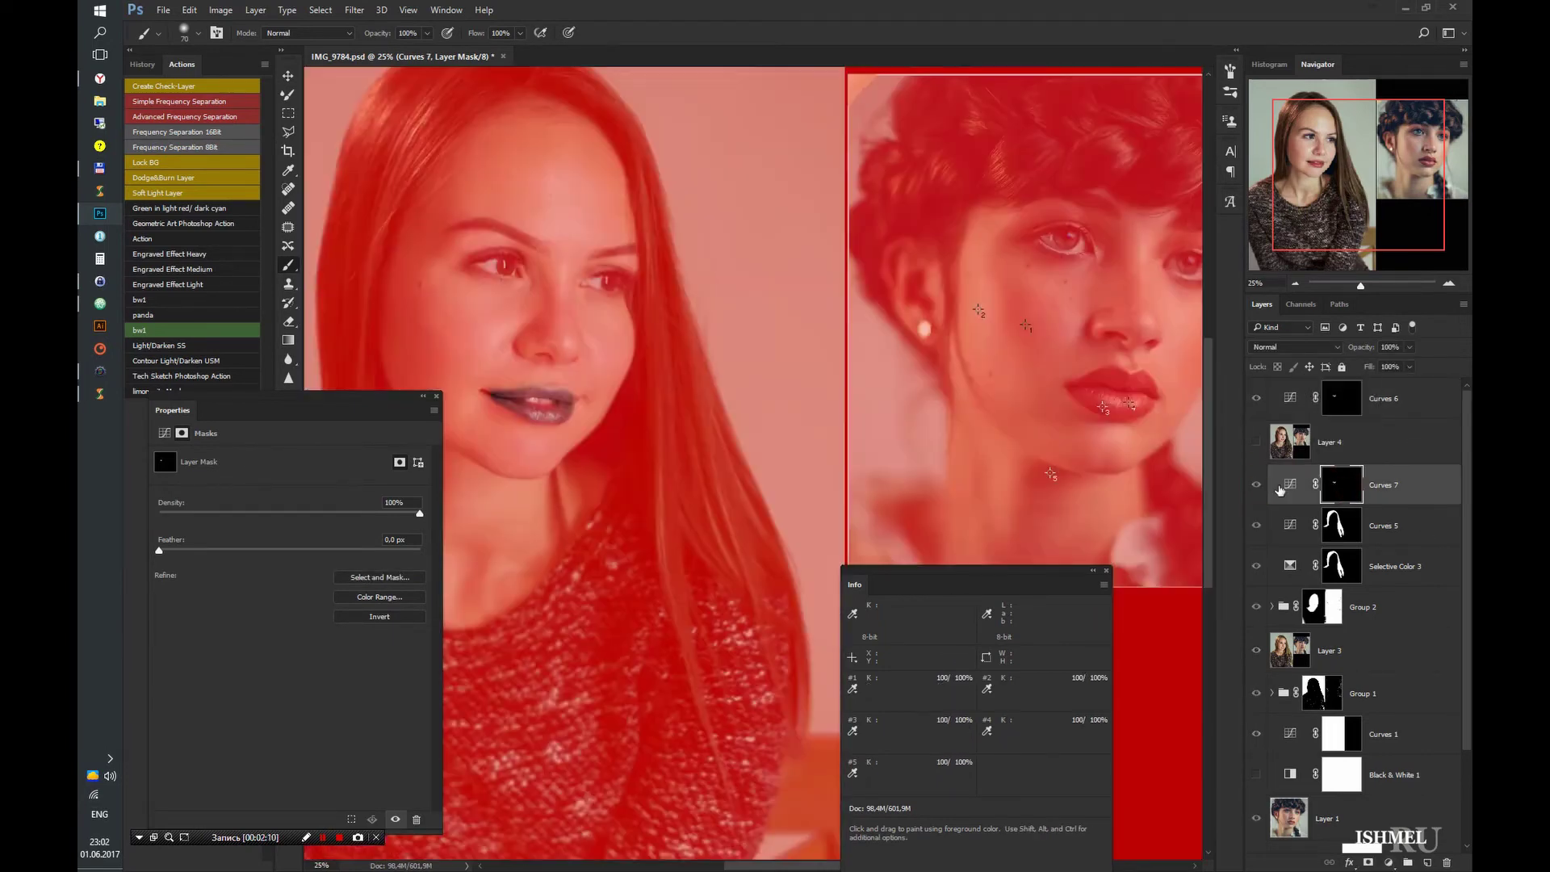
alt+click(1341, 484)
scroll(711, 390, down, 2)
scroll(711, 389, down, 2)
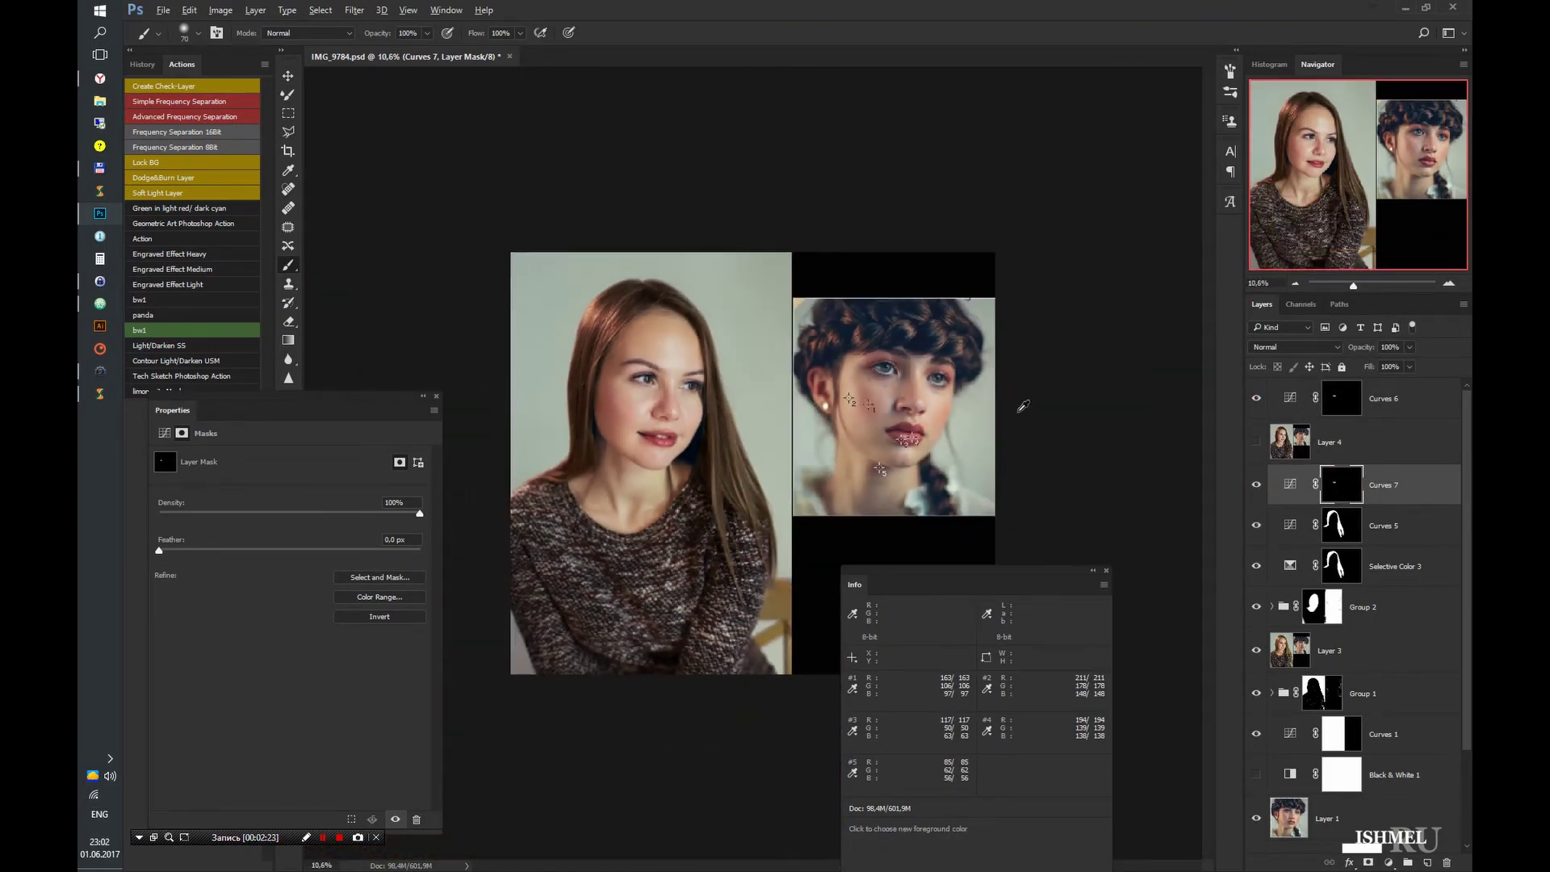
scroll(888, 404, up, 3)
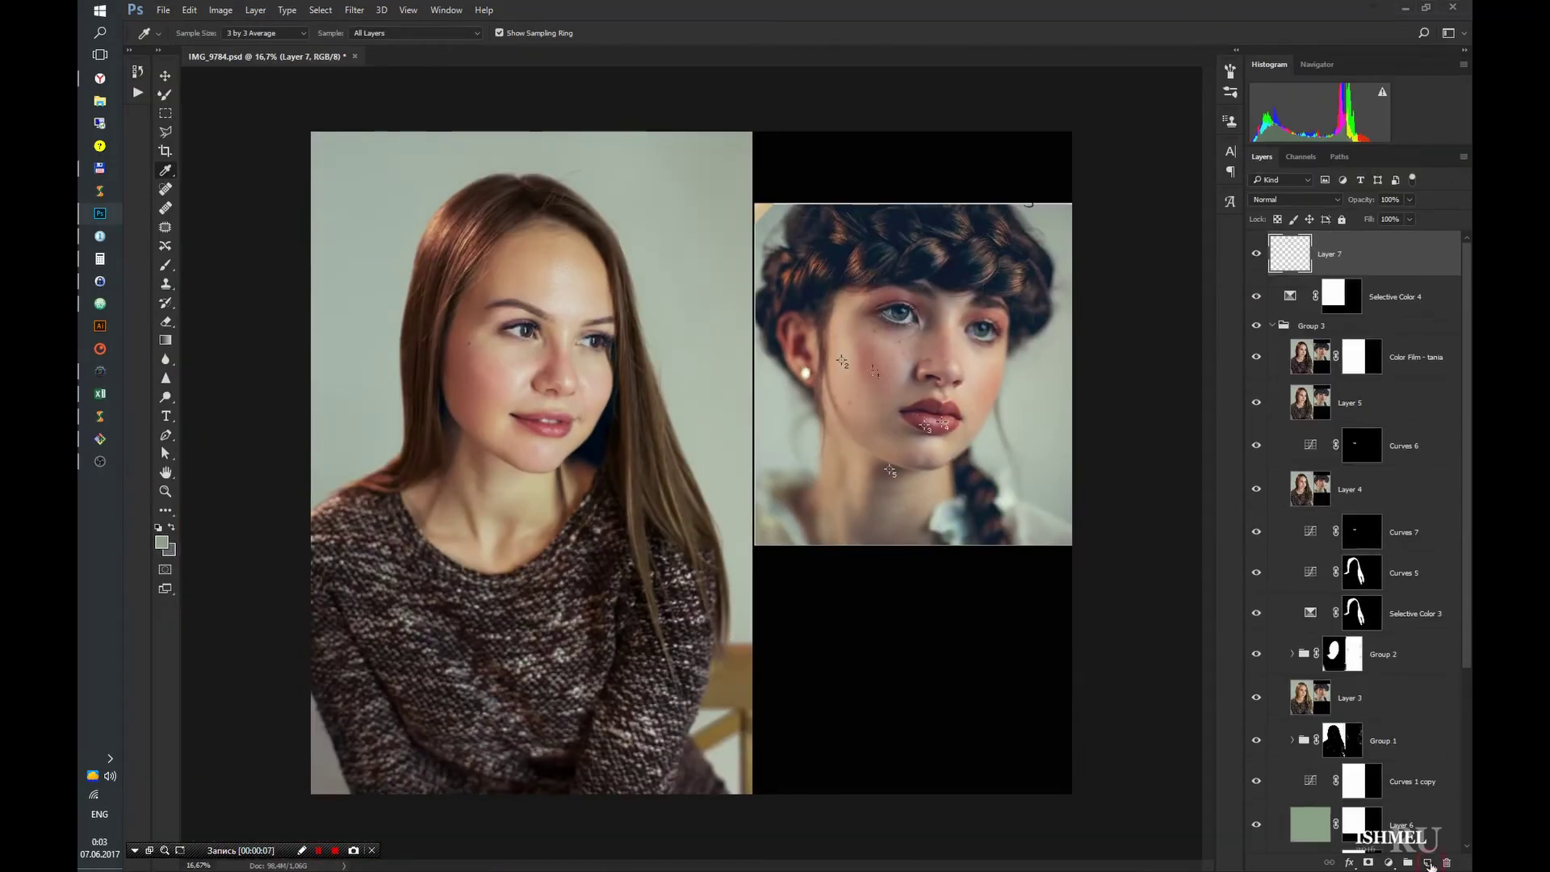
- Add a green-filled layer with a clipped Invert, set it to Soft Light and give it a mask
click(1426, 862)
click(161, 542)
click(919, 190)
key(alt+BackSpace)
click(1388, 862)
click(1373, 781)
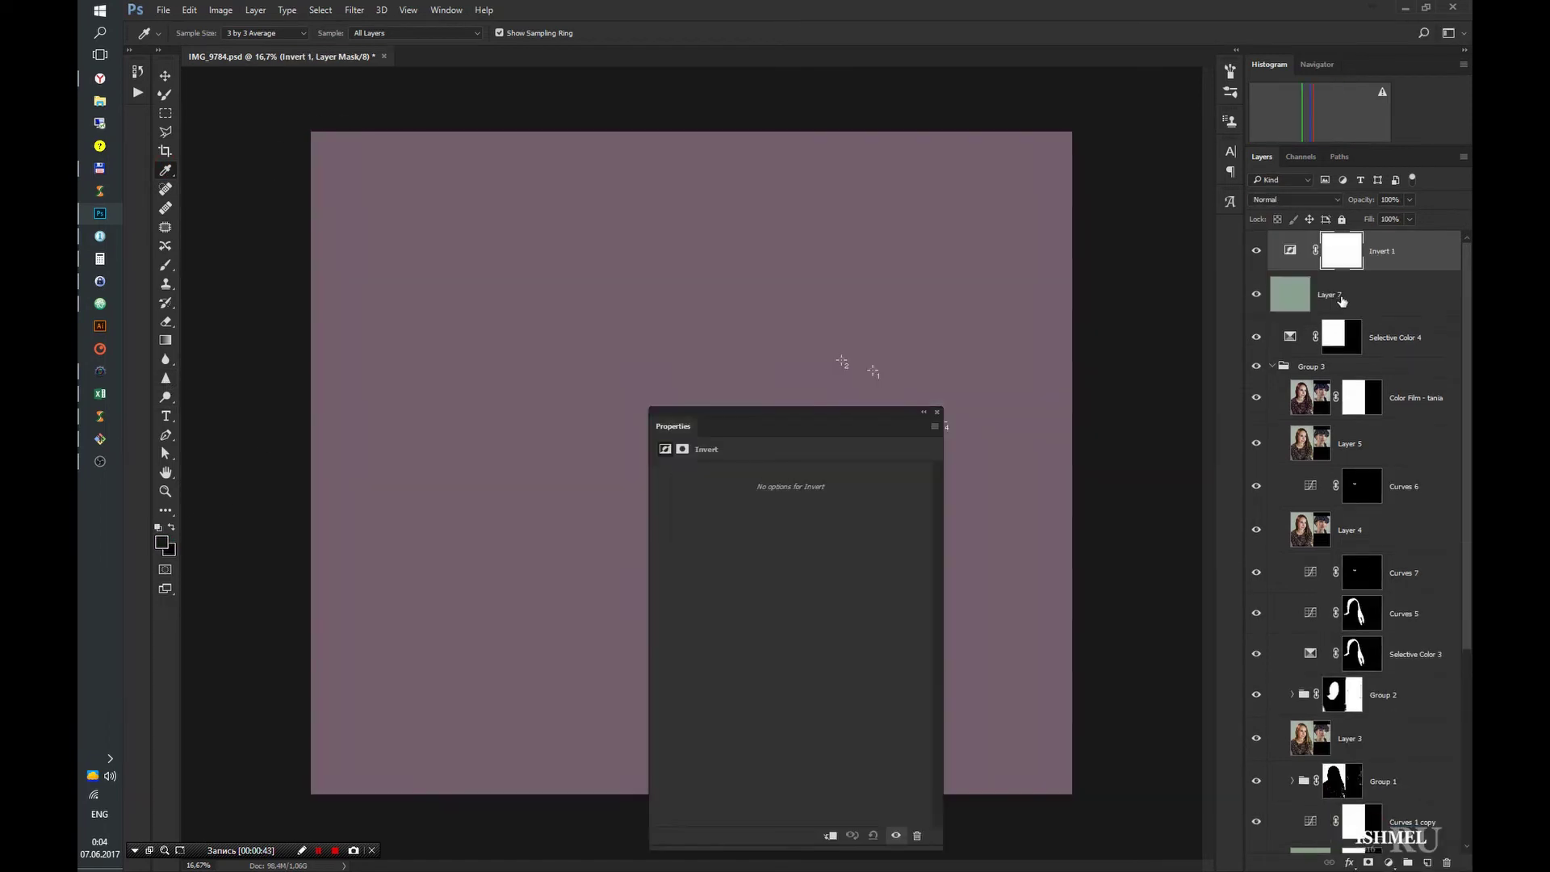
click(937, 413)
click(1356, 294)
click(1295, 200)
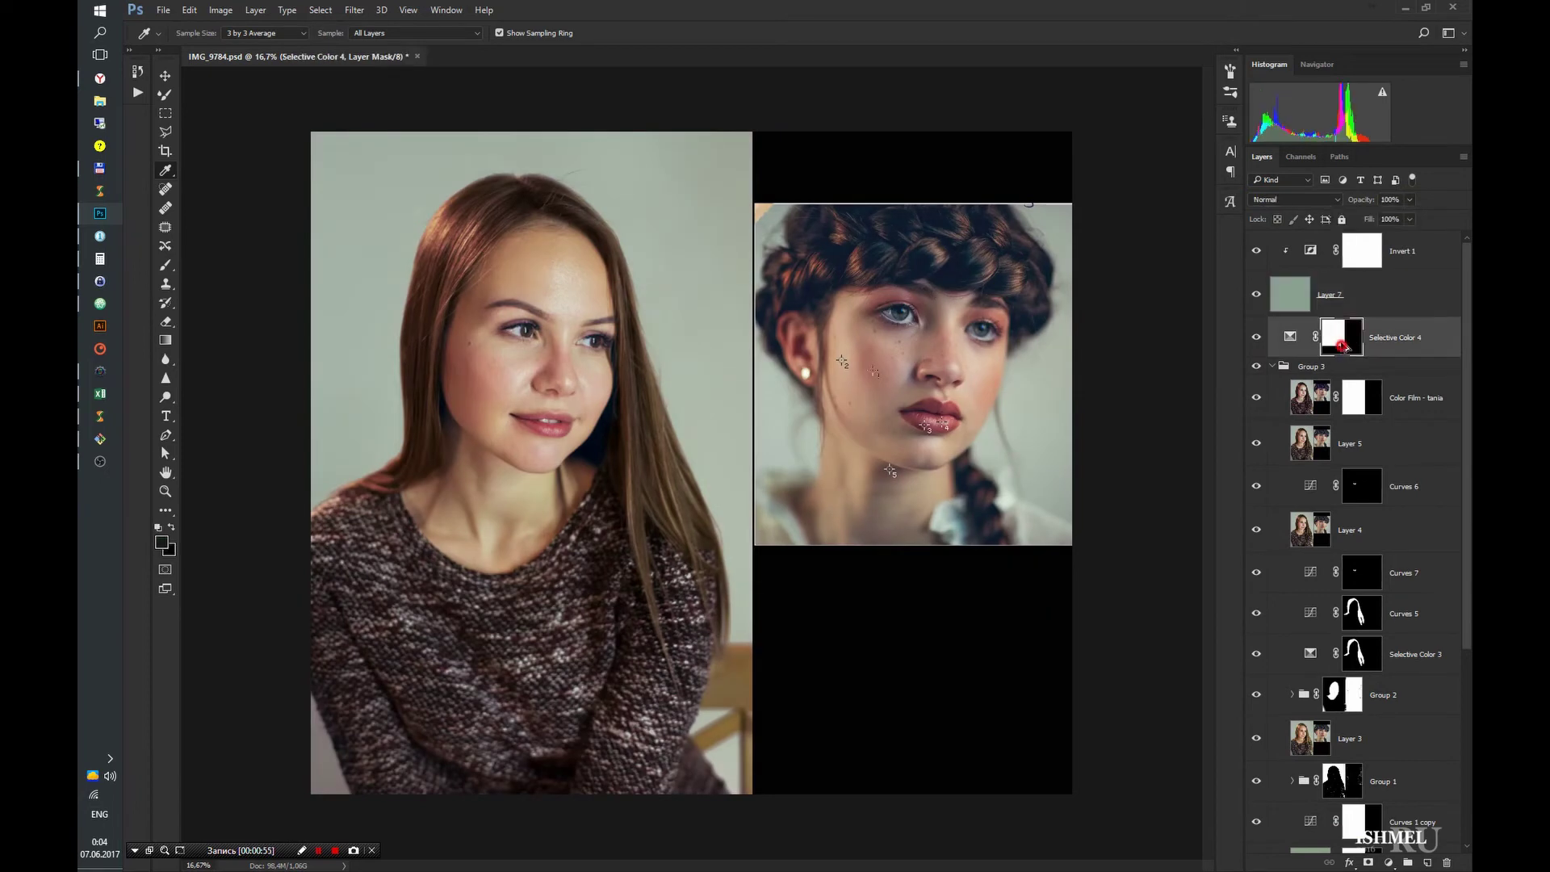
click(1408, 200)
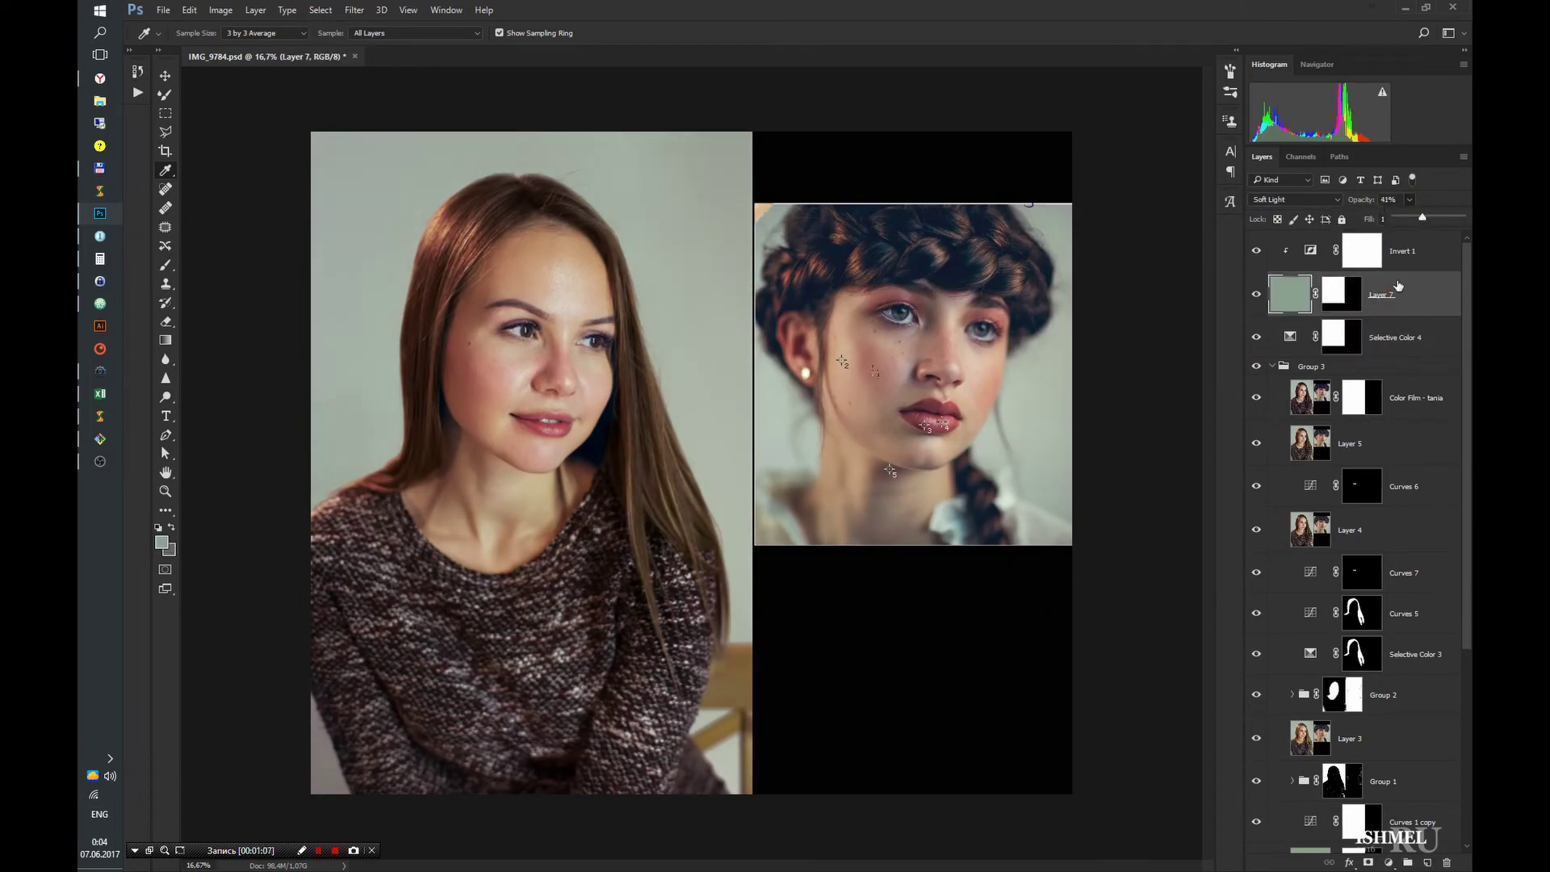
- Add a Curves adjustment that raises the black point to lift the shadows
click(1388, 862)
click(767, 635)
click(823, 580)
drag(712, 690, 712, 674)
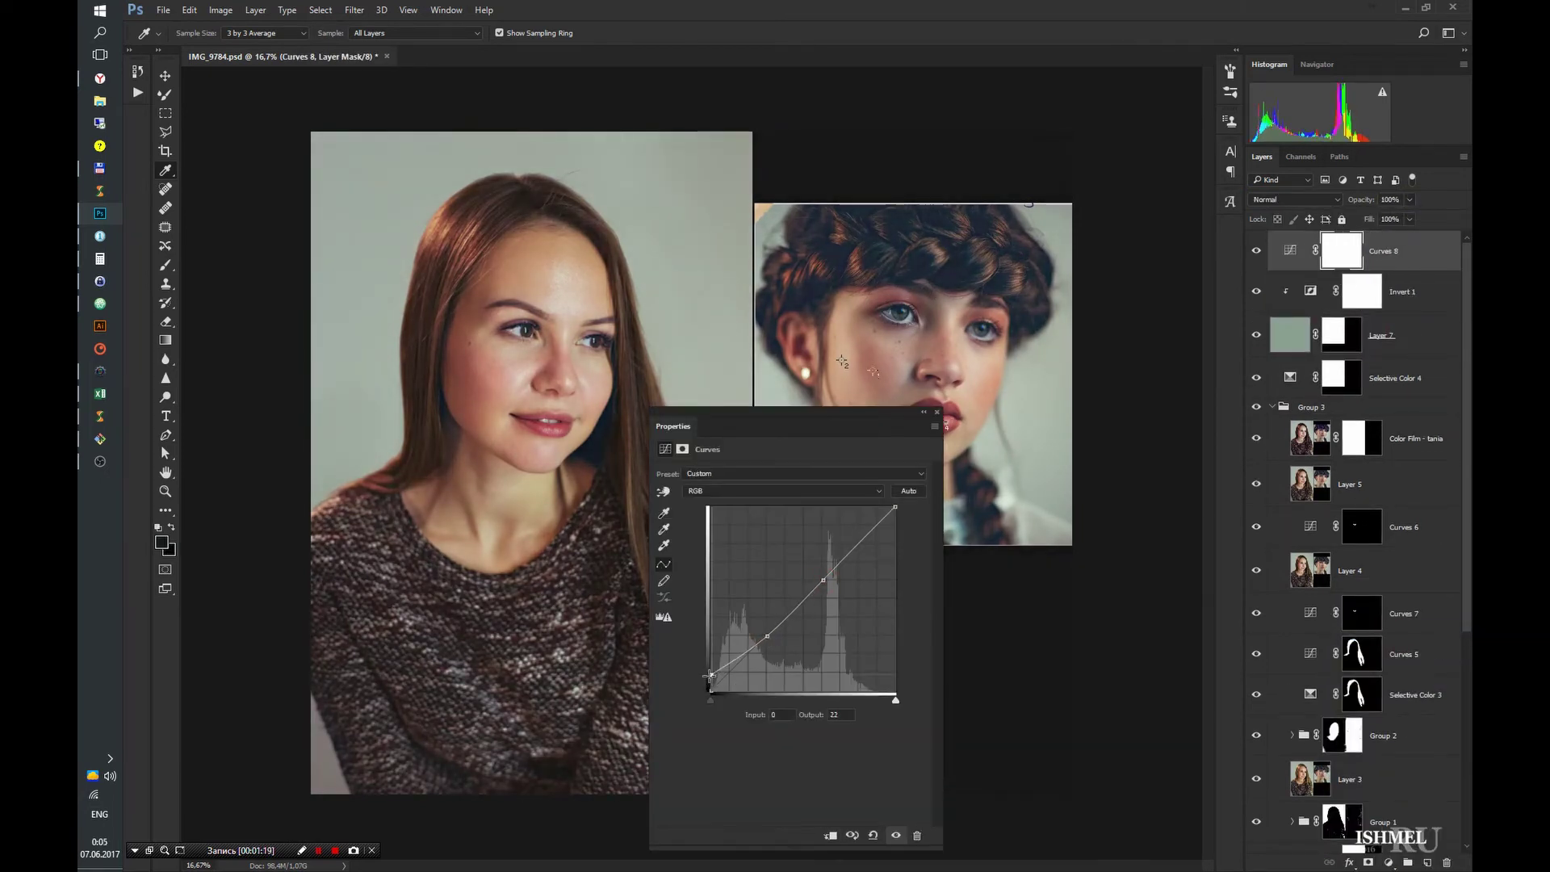
click(795, 607)
click(847, 556)
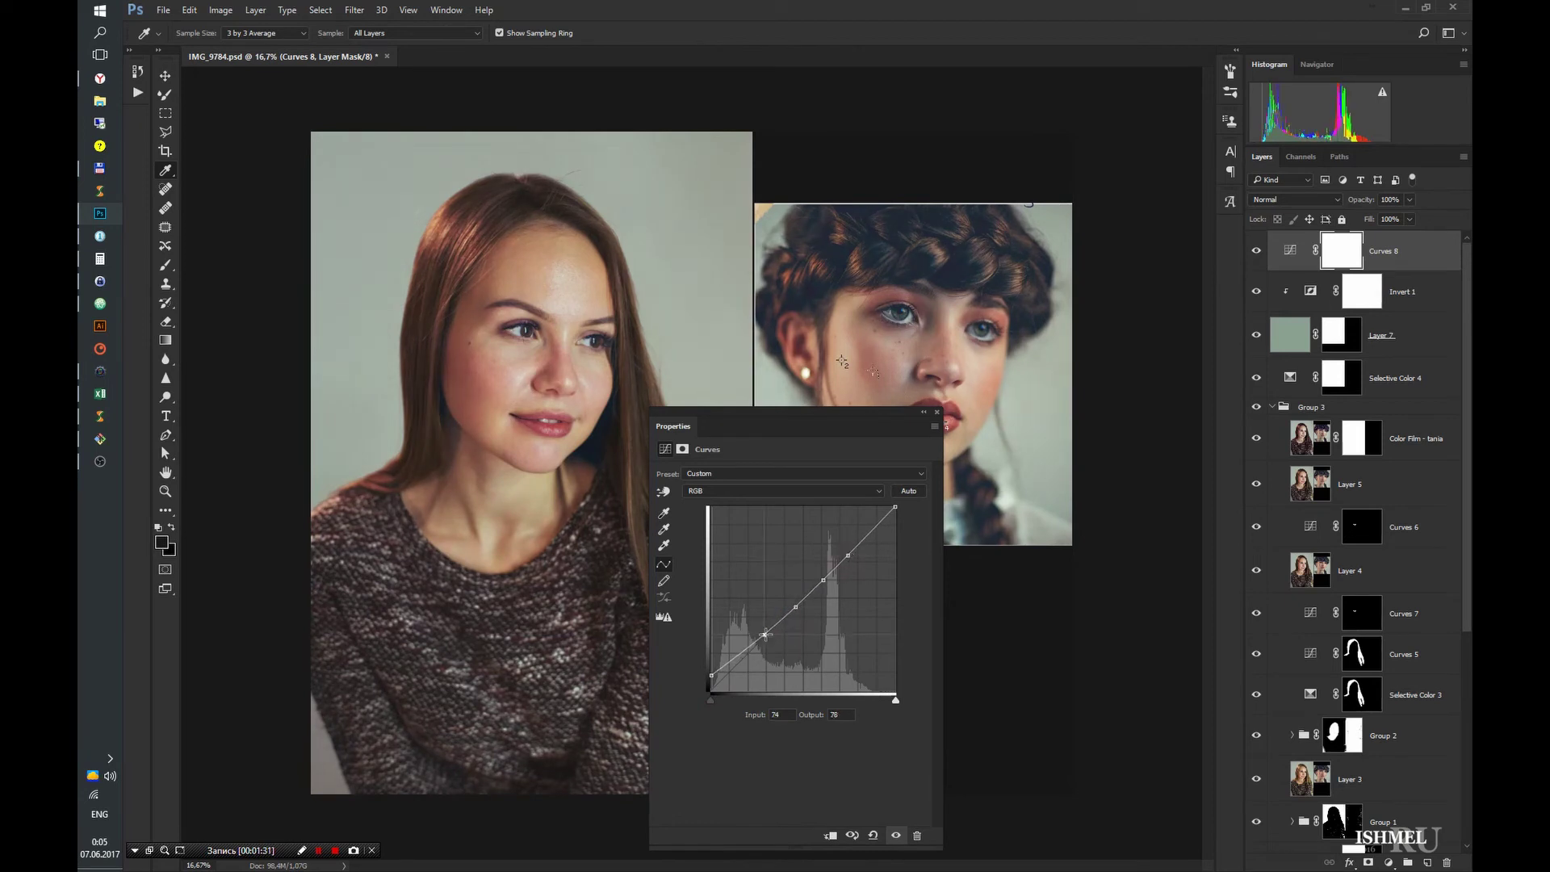
drag(799, 425, 1055, 638)
scroll(1424, 650, down, 5)
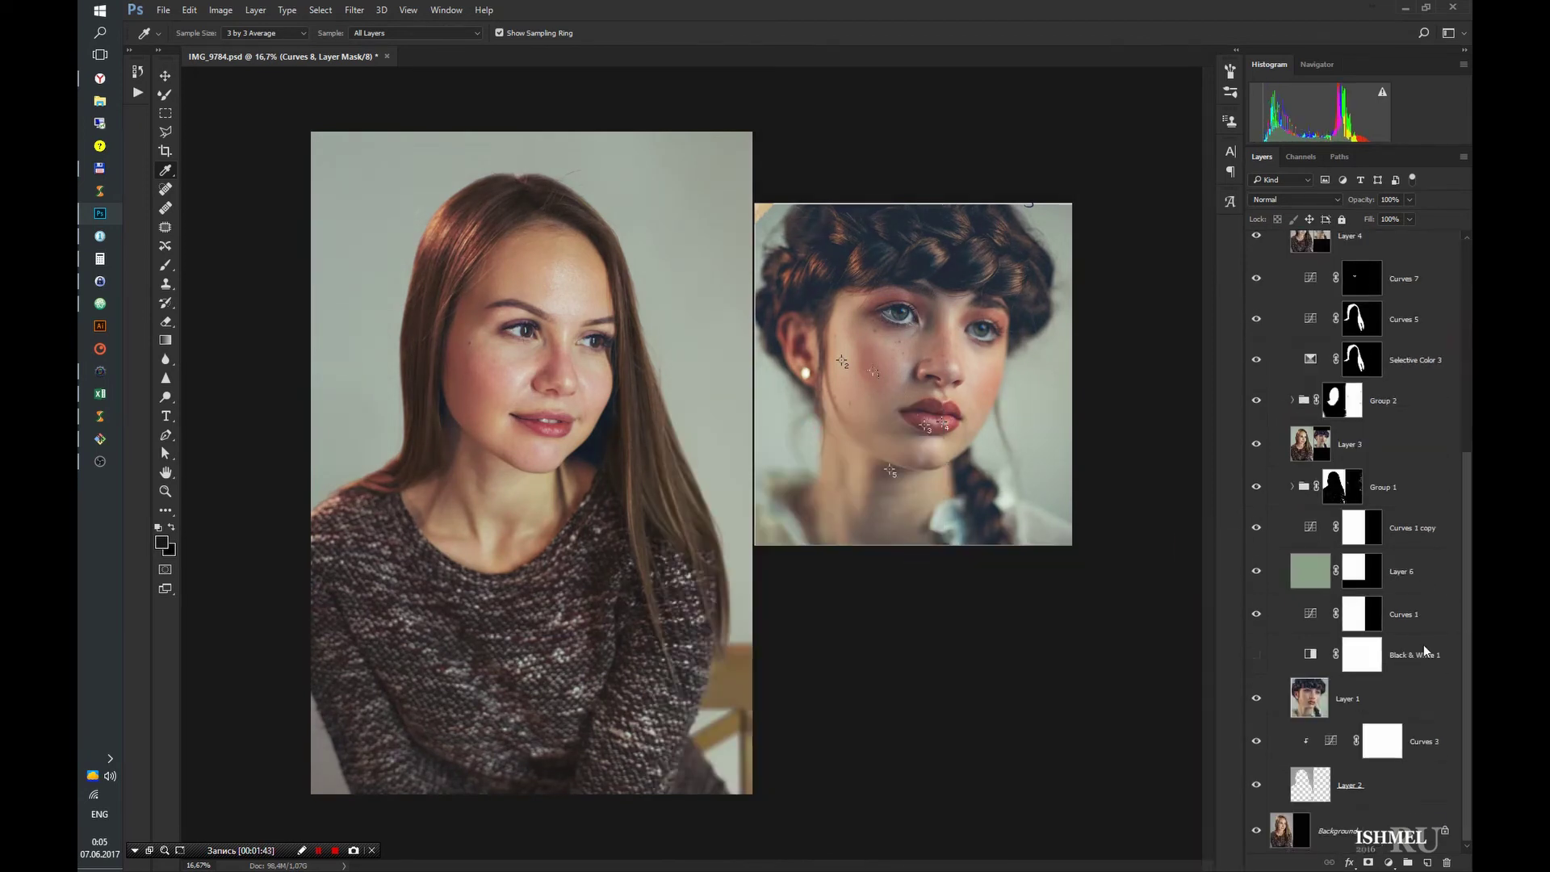
- Group the grading layers as Group 4 and stamp a merged Layer 8 on top
key(ctrl+alt+a)
key(ctrl+g)
key(ctrl+shift+alt+e)
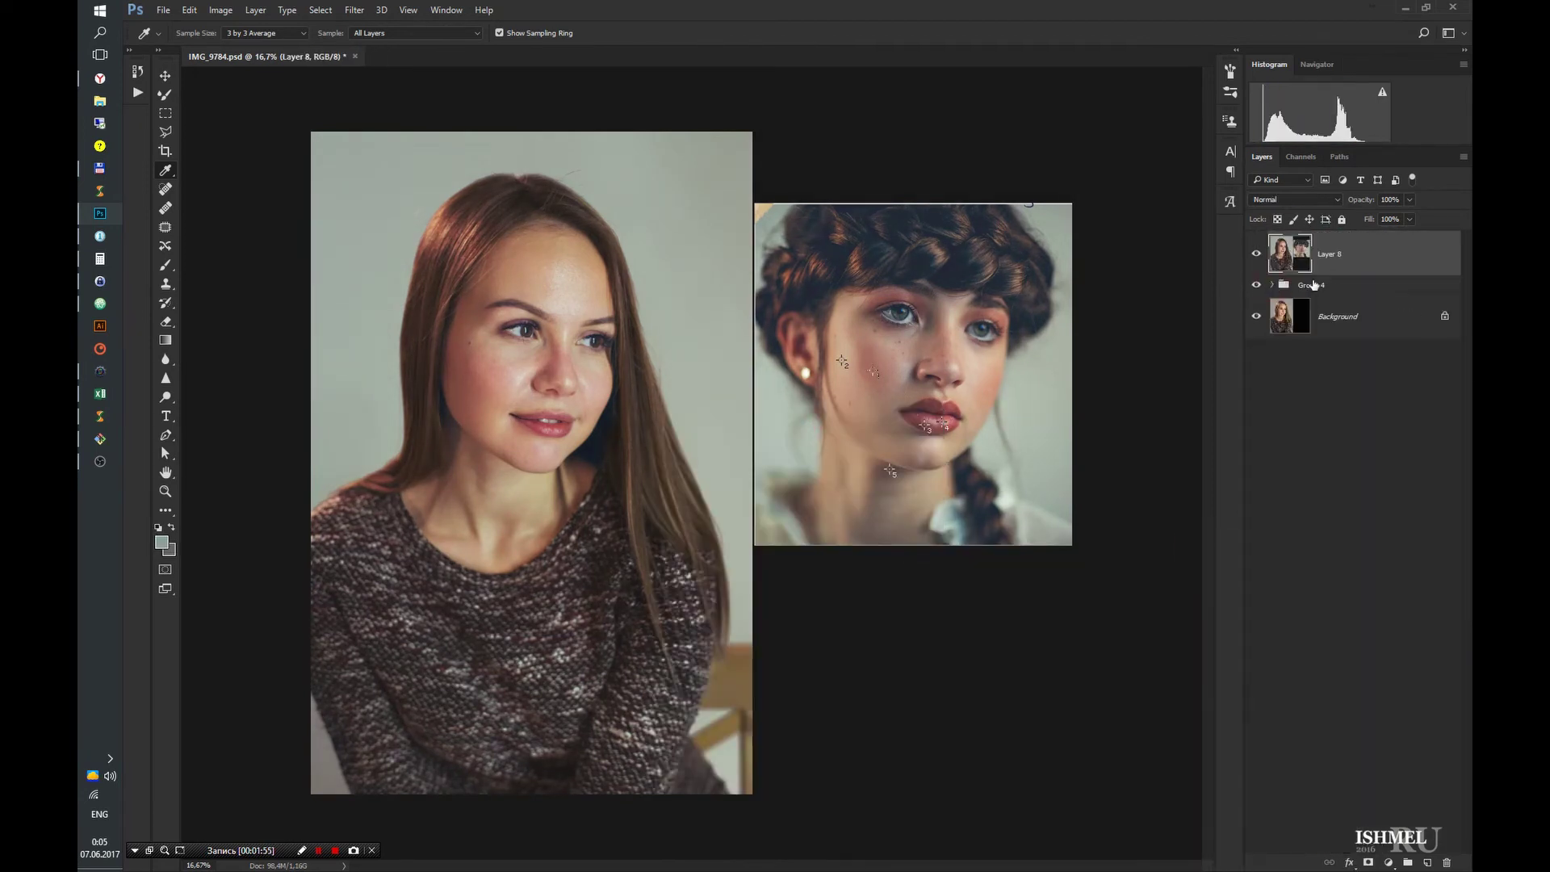
- Run the Frequency Separation action and accept its Gaussian Blur radius
click(137, 92)
click(203, 148)
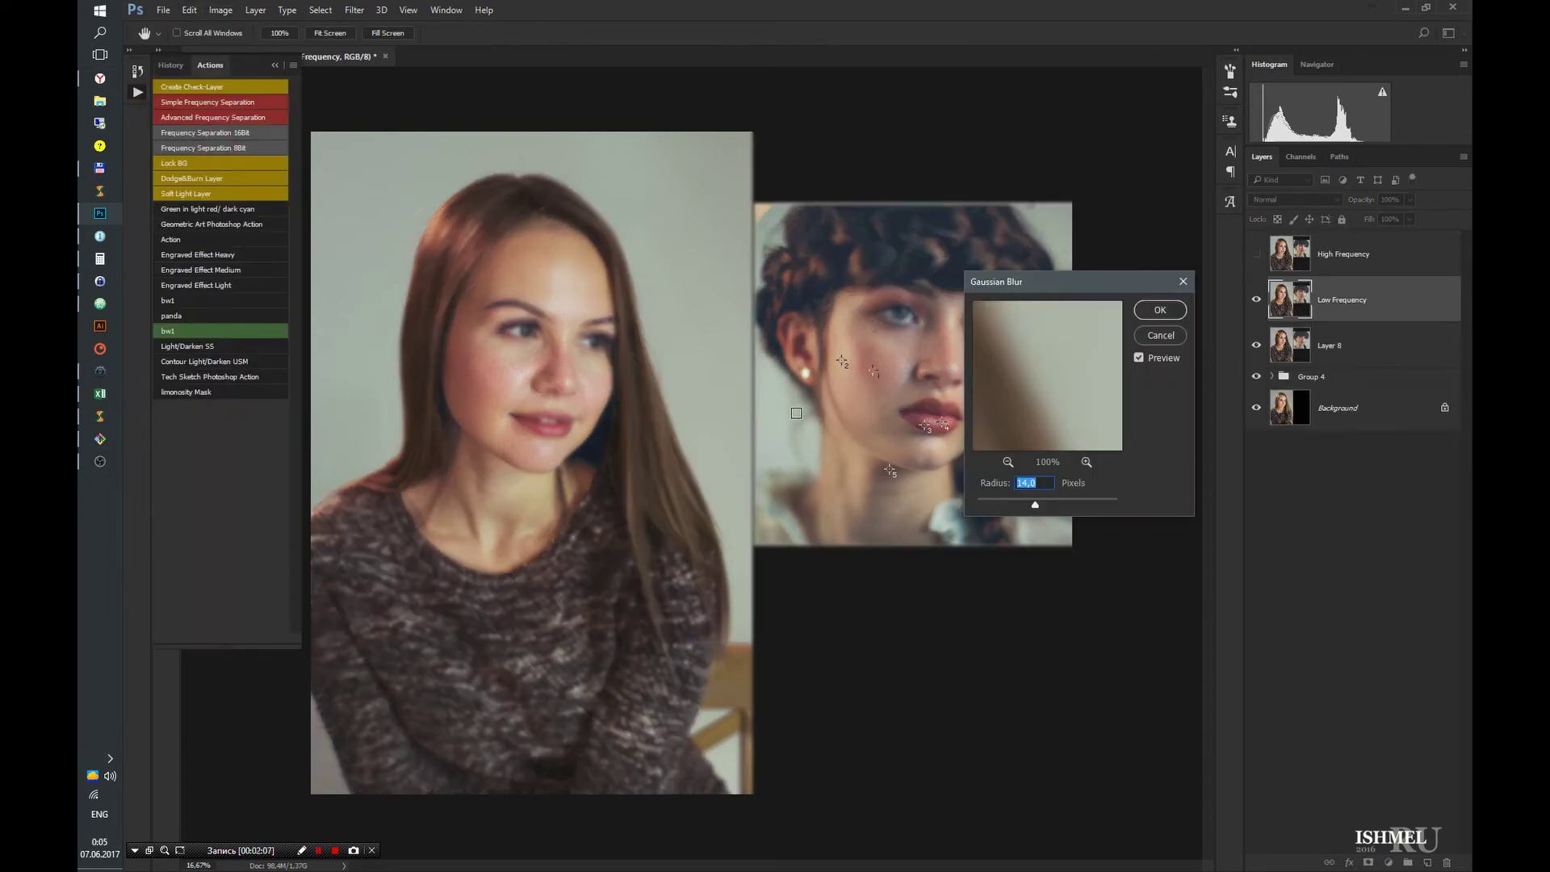
key(Return)
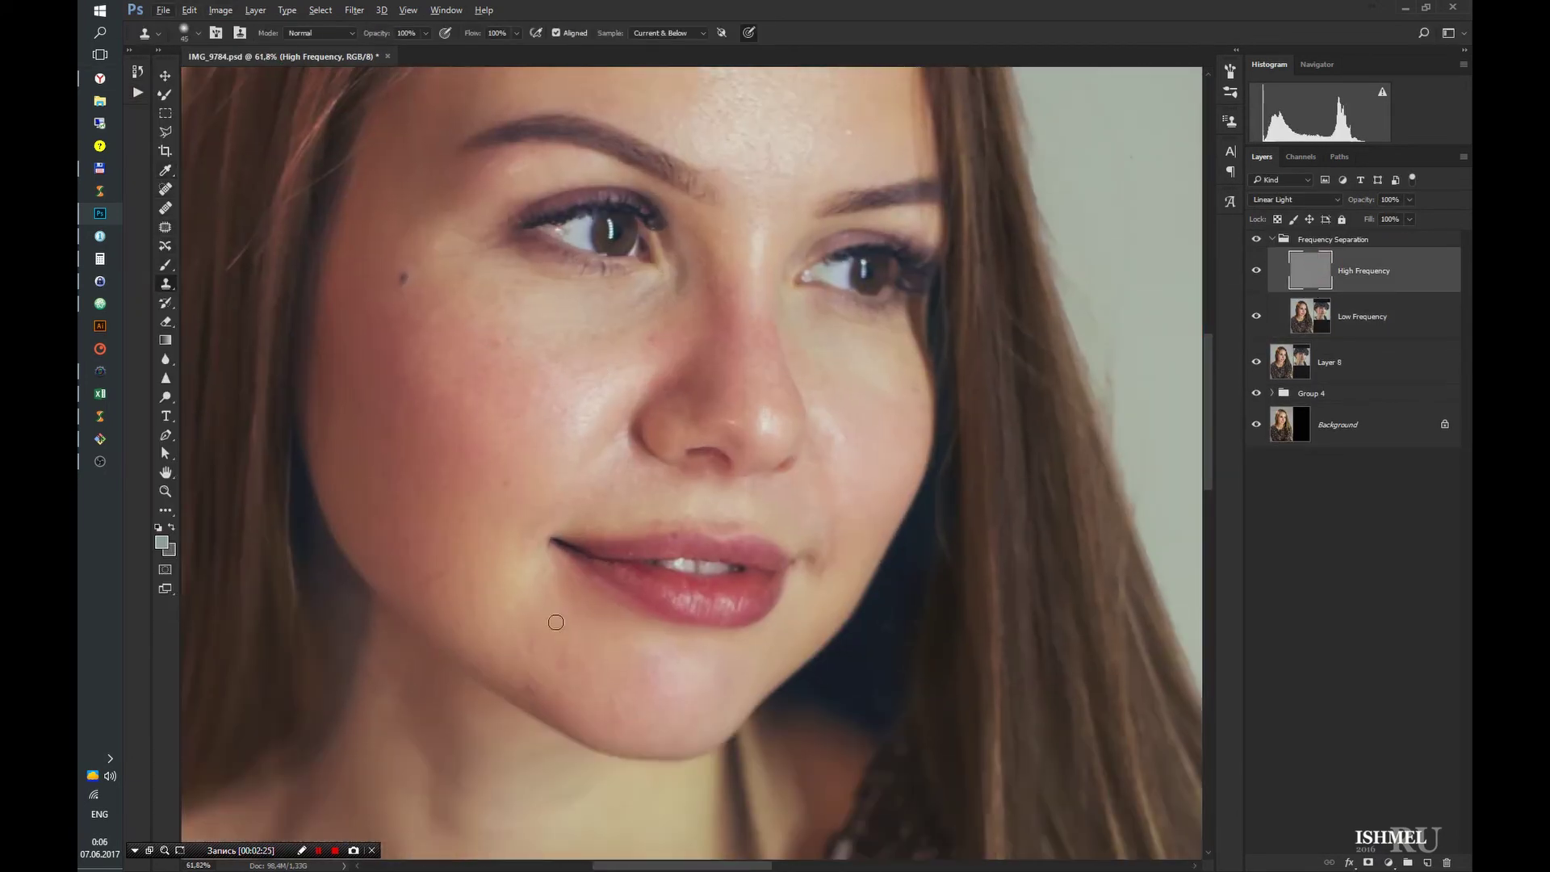
alt+click(531, 650)
- Clone out the blemish under the left eye and the forehead spots with a smaller brush
click(683, 272)
scroll(450, 578, up, 5)
click(657, 335)
click(691, 318)
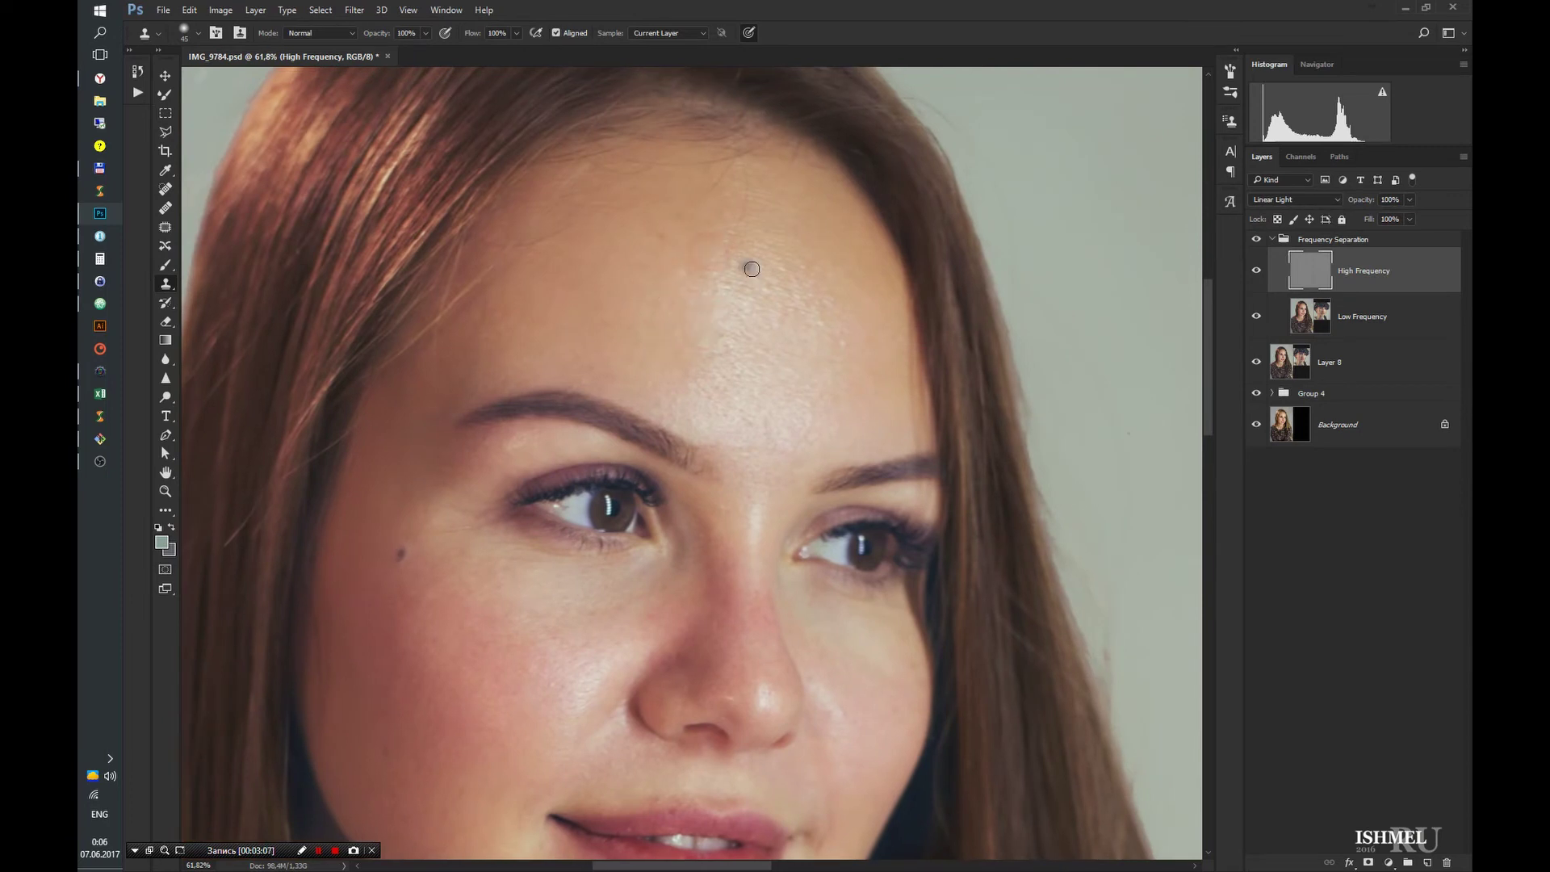
click(759, 429)
key(bracketleft)
click(789, 346)
click(727, 340)
- Clone away the blemish beside the nose and the remaining forehead texture
scroll(774, 403, down, 4)
click(828, 471)
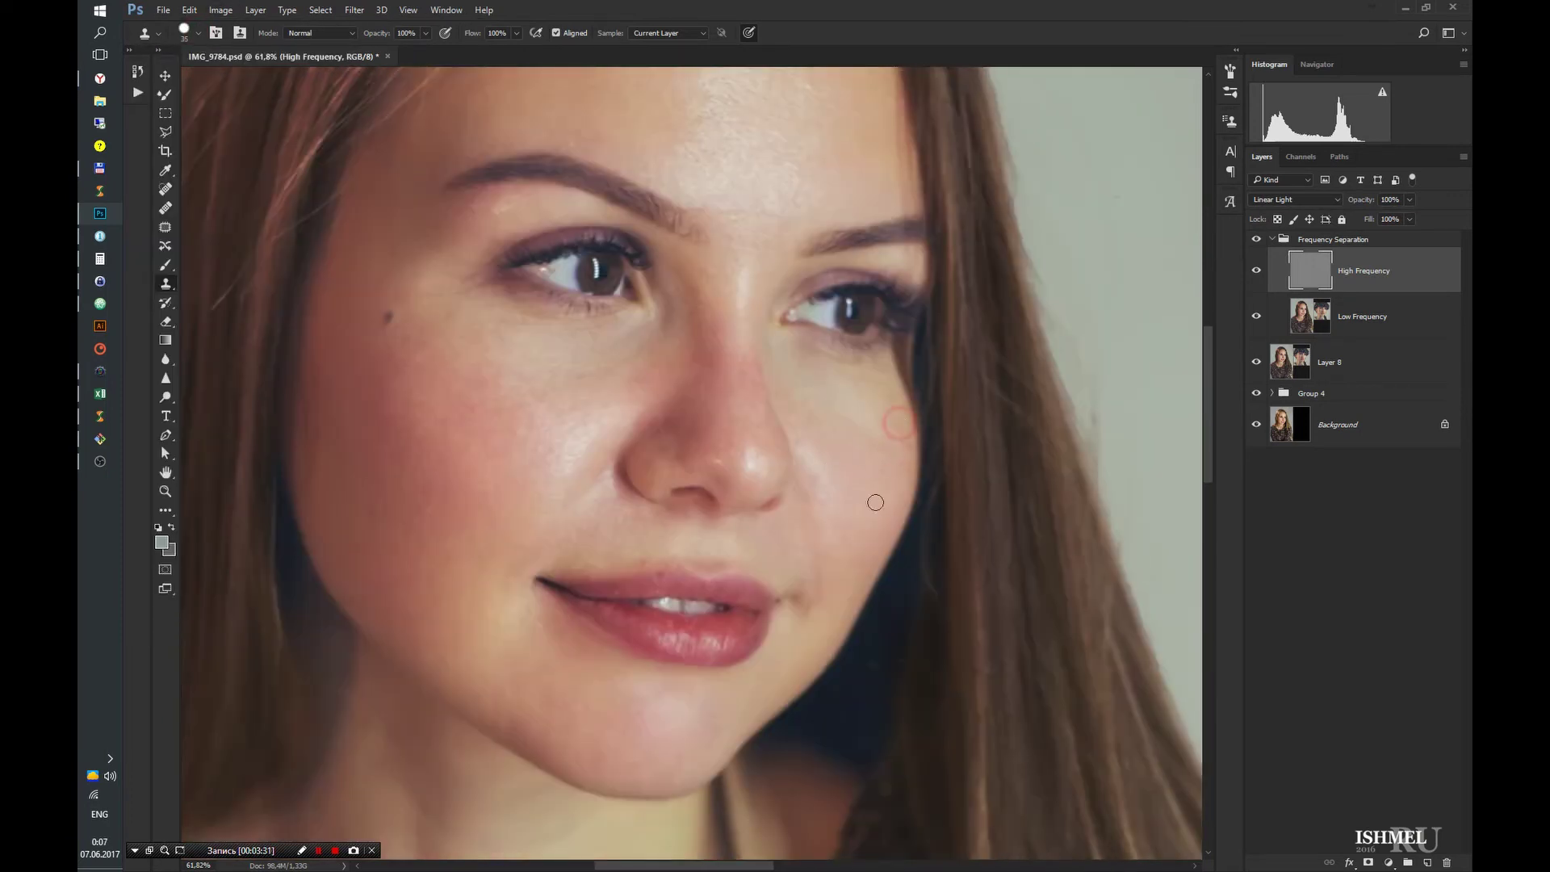
scroll(875, 502, left, 2)
scroll(807, 408, up, 4)
click(804, 227)
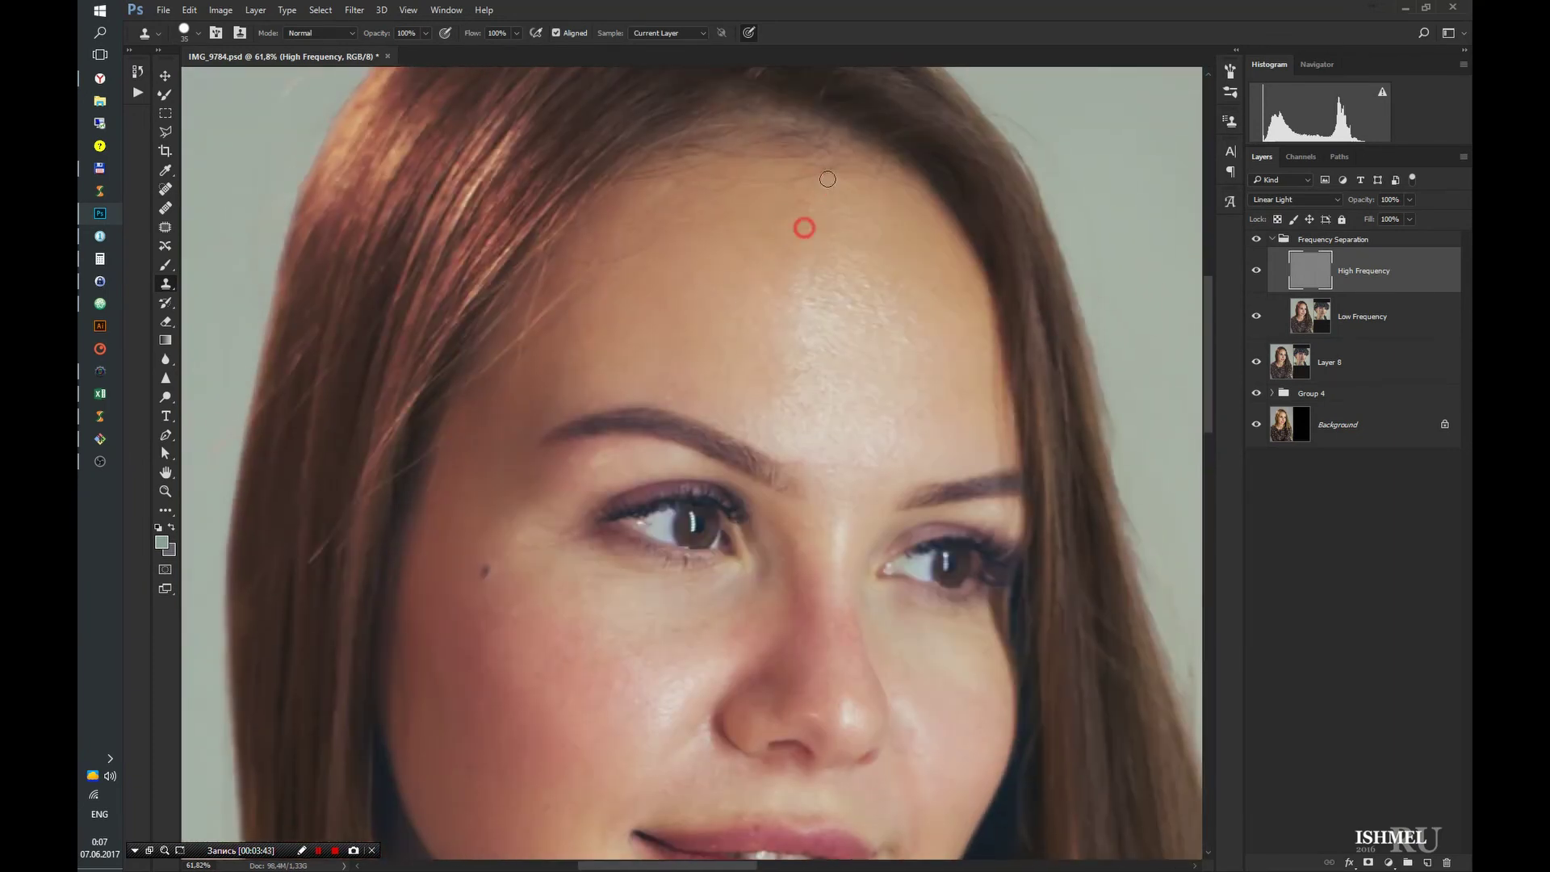
click(816, 298)
click(880, 326)
scroll(927, 450, down, 3)
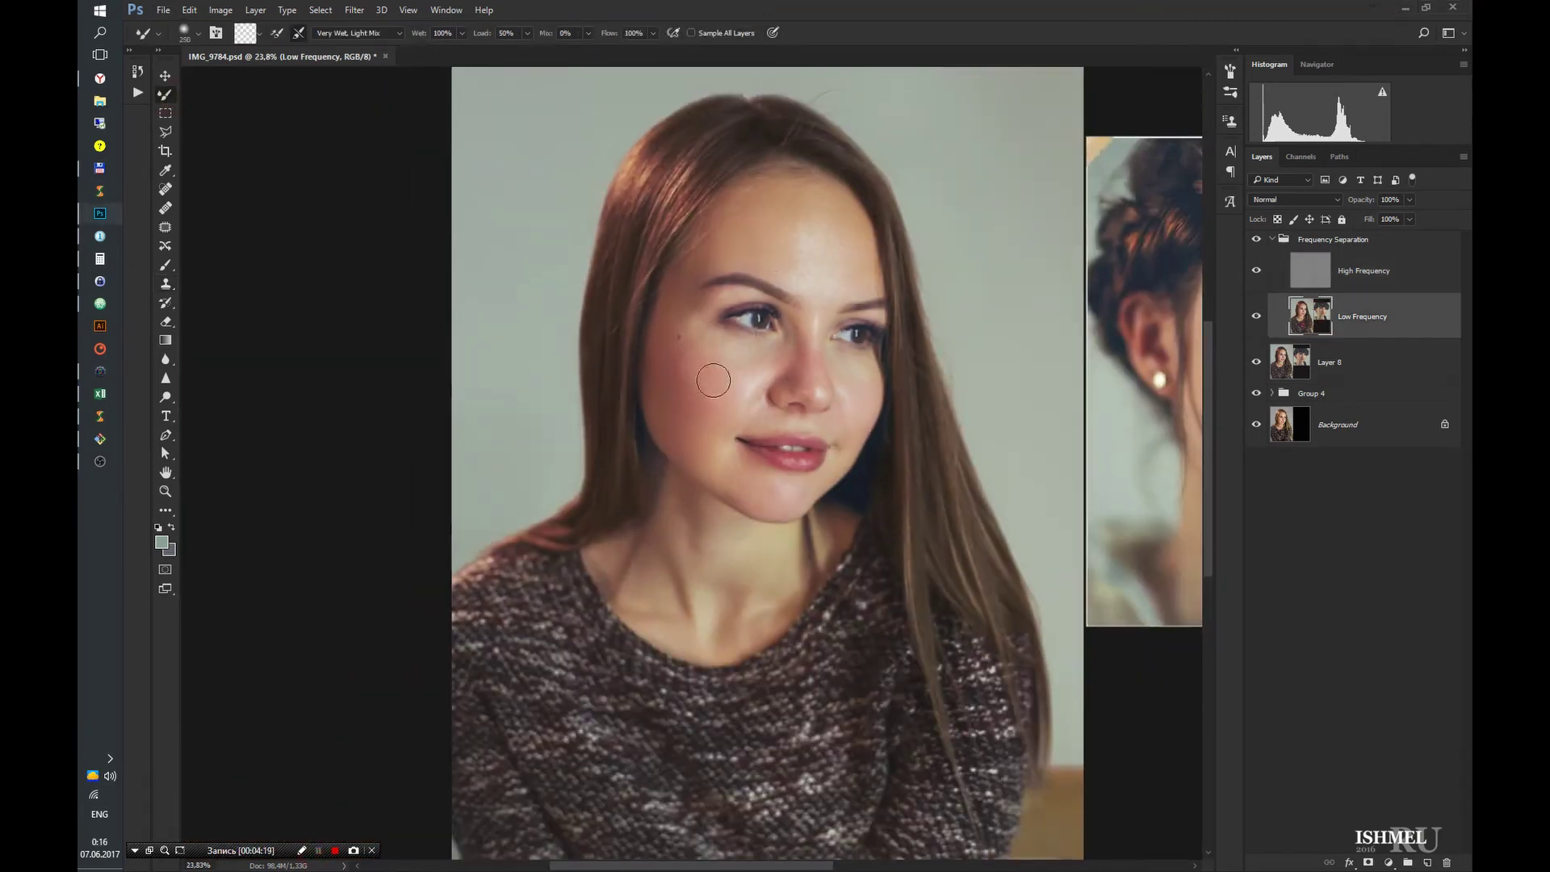
- Use a halved Mixer Brush to blend tones from chin to forehead, down the cheek, nose bridge and chin
key(bracketleft)
key(bracketleft)
key(bracketleft)
drag(719, 339, 825, 224)
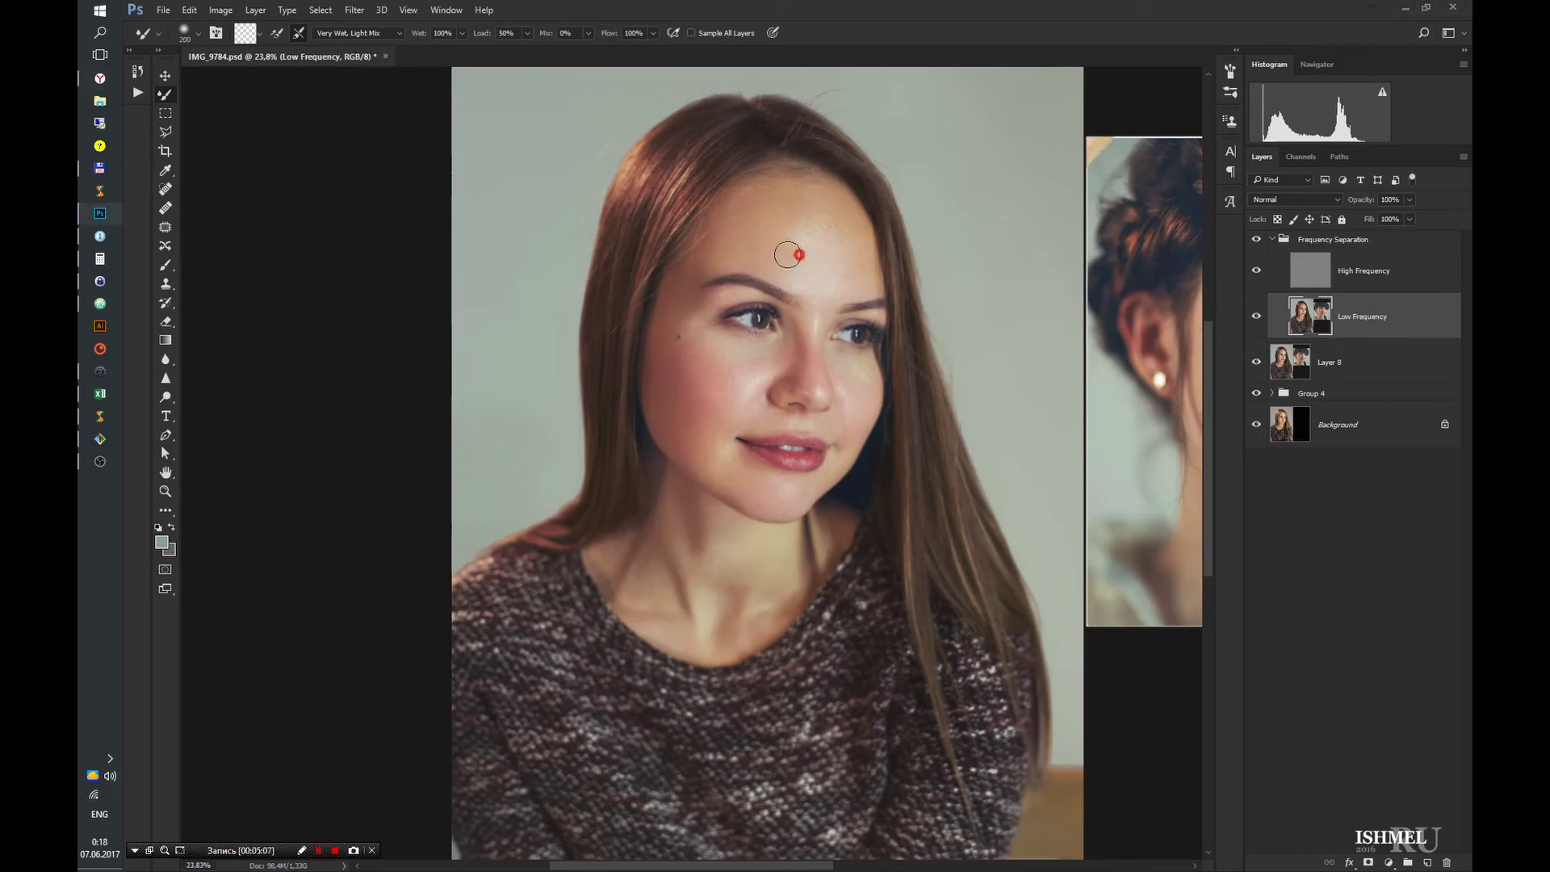
click(849, 379)
click(767, 557)
click(650, 610)
click(803, 282)
click(794, 324)
click(789, 497)
- Refine the forehead, cheek and chin-neck blending, then duplicate the Low Frequency layer
key(bracketleft)
key(bracketleft)
key(bracketleft)
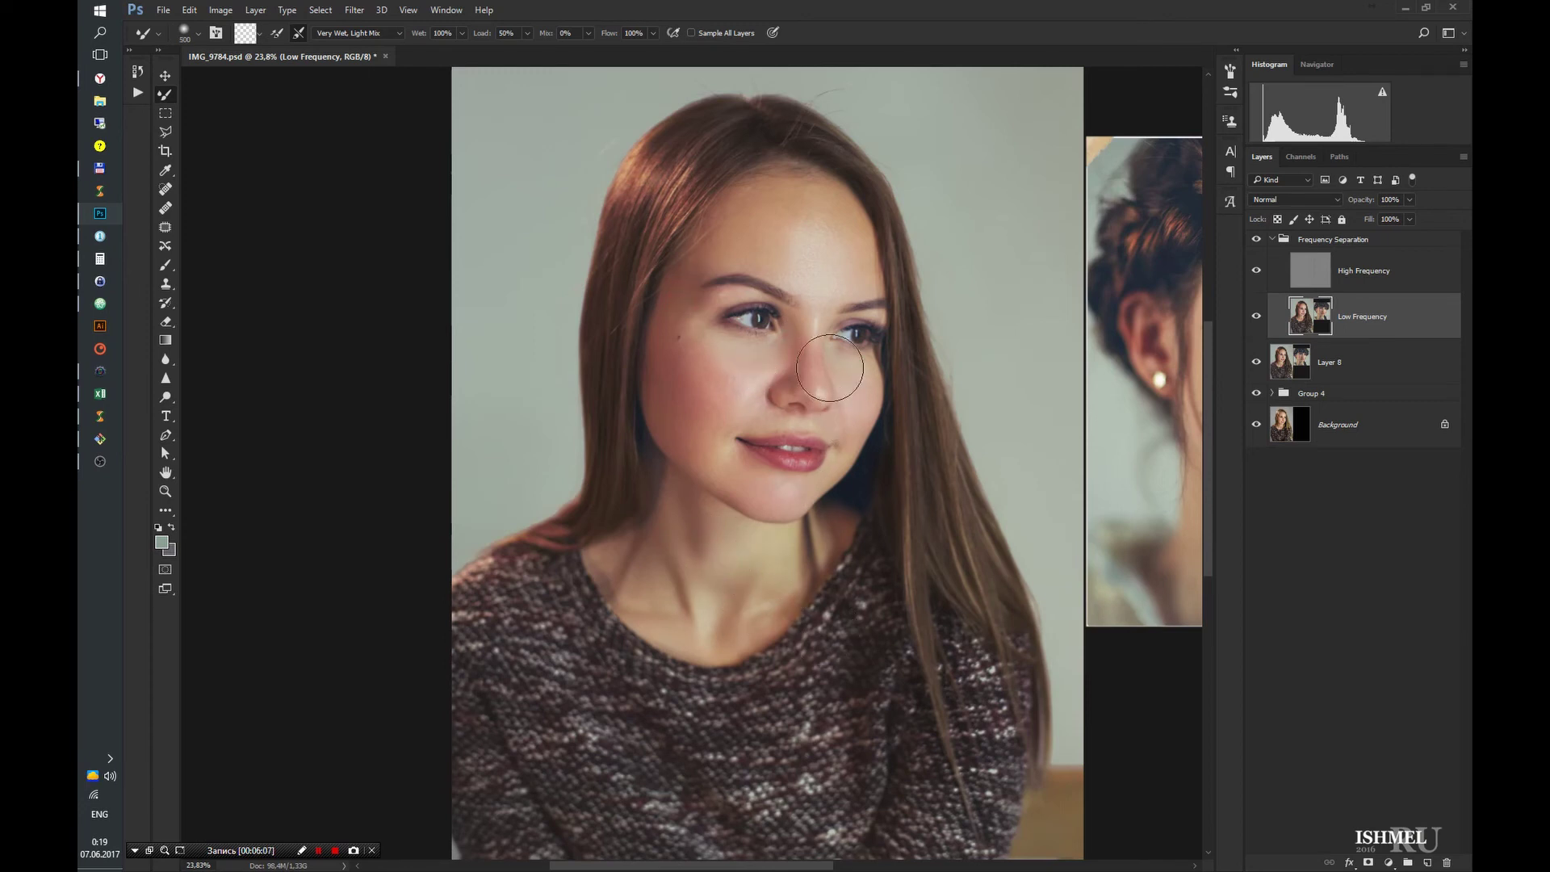
key(bracketright)
key(bracketright)
key(bracketright)
drag(788, 253, 785, 259)
drag(691, 329, 758, 360)
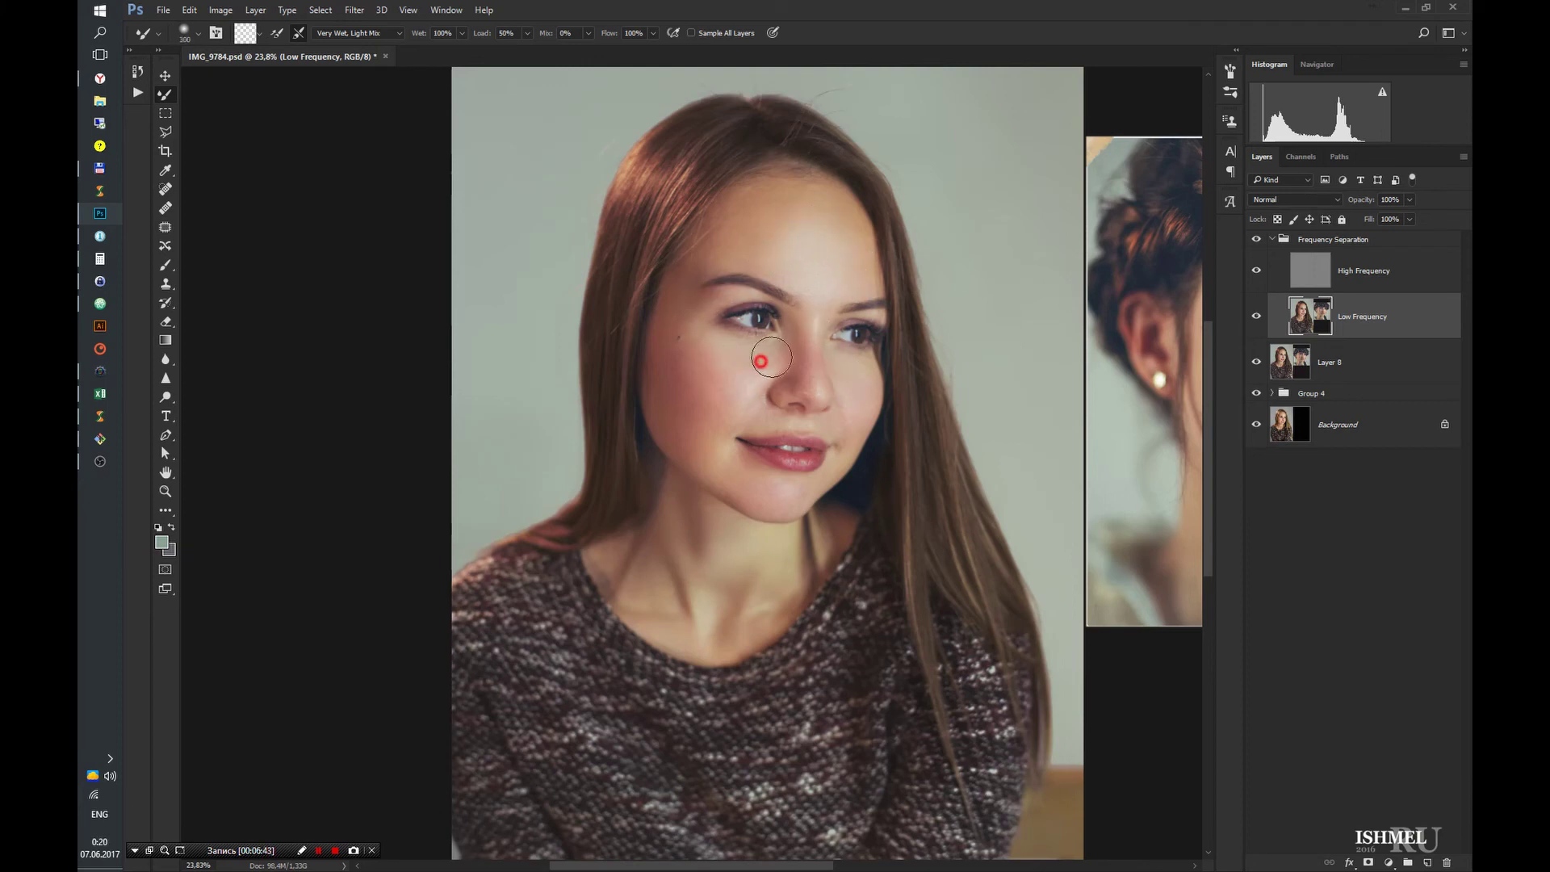
key(bracketleft)
key(bracketleft)
drag(668, 494, 659, 484)
key(bracketright)
key(bracketright)
key(ctrl+j)
- Apply Portraiture smoothing to the Low Frequency copy and add a lower-opacity High Frequency copy
click(355, 9)
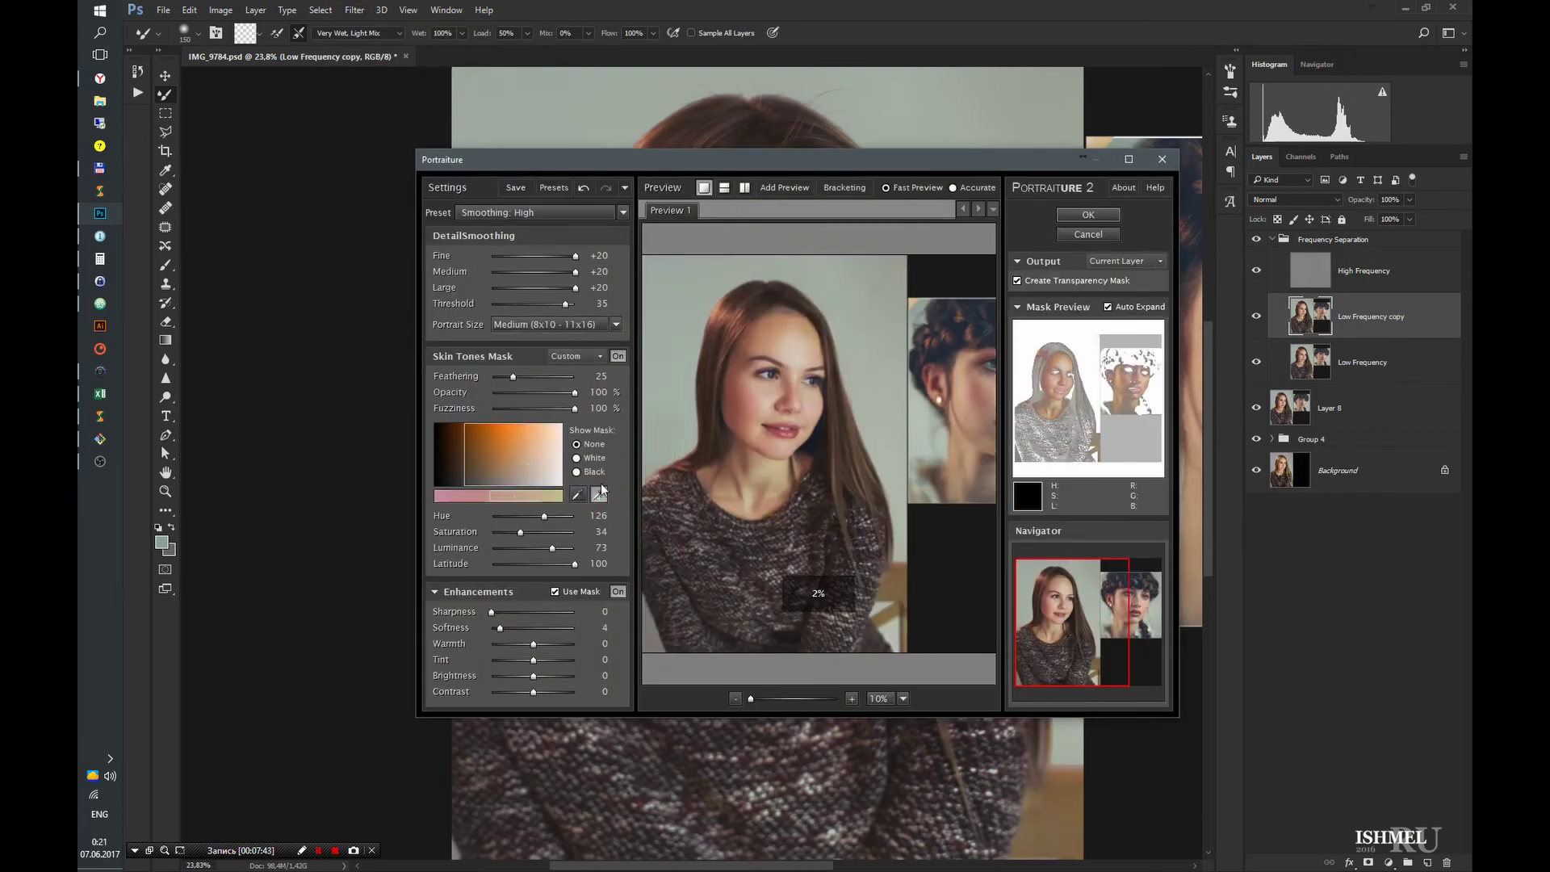
click(1088, 214)
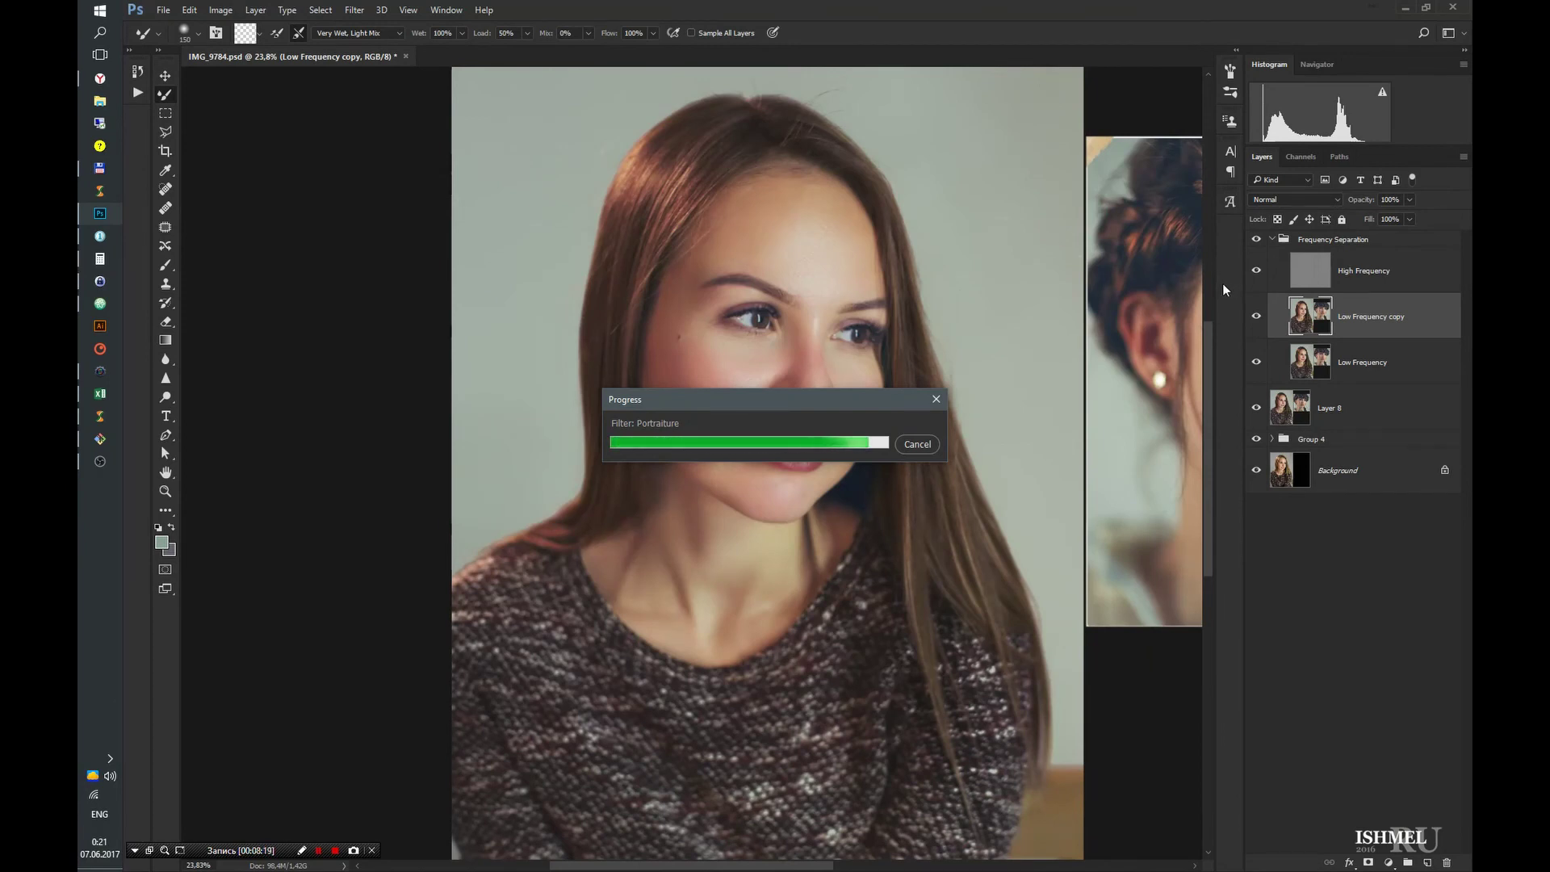
key(alt+bracketright)
key(ctrl+j)
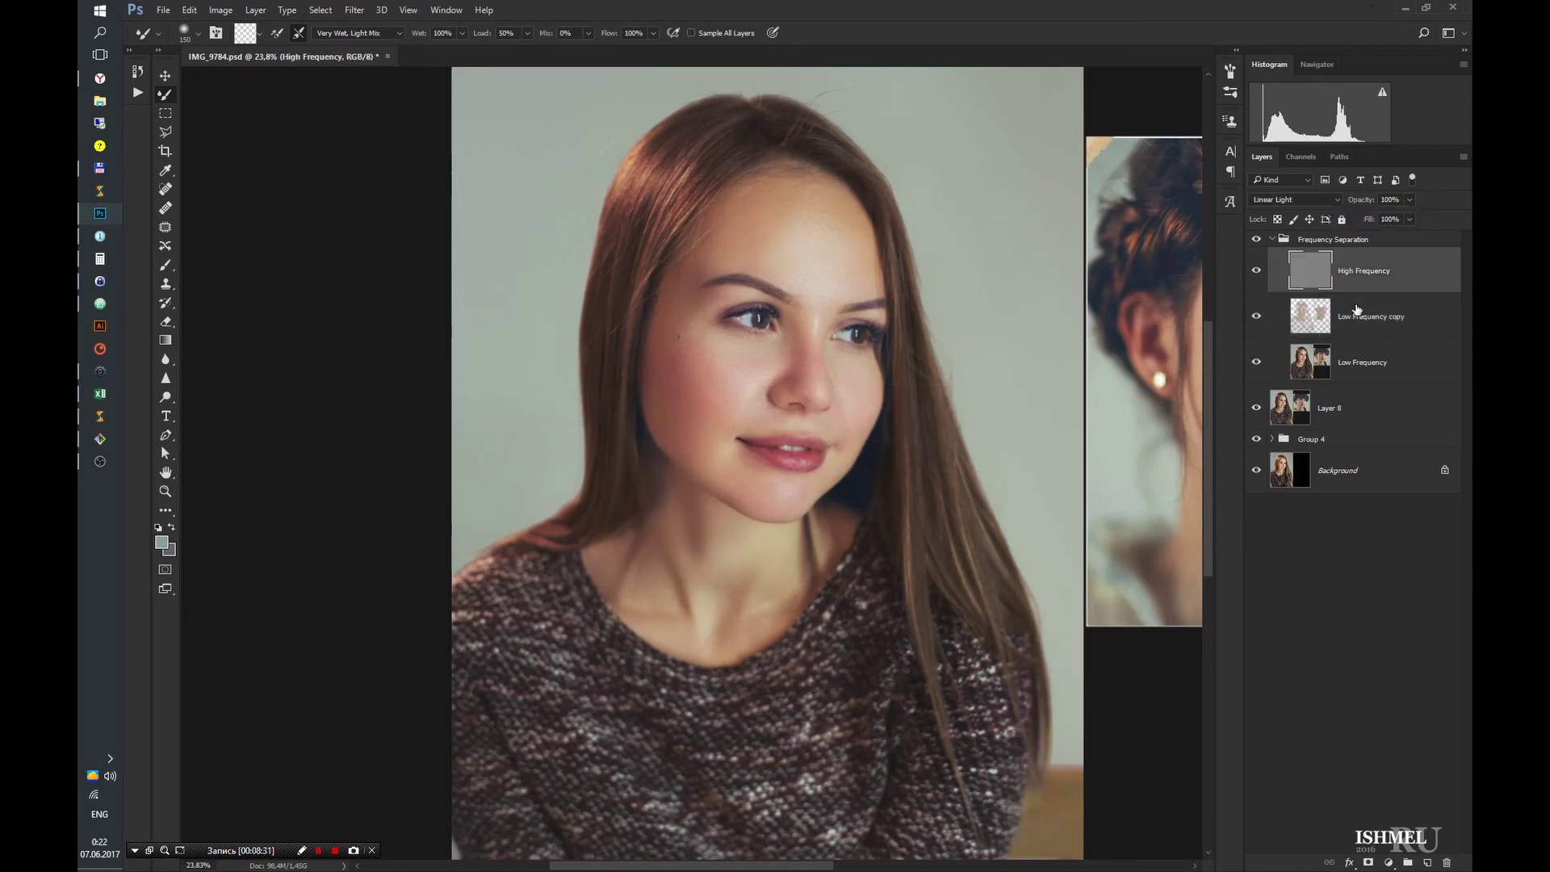
drag(1361, 218, 1366, 219)
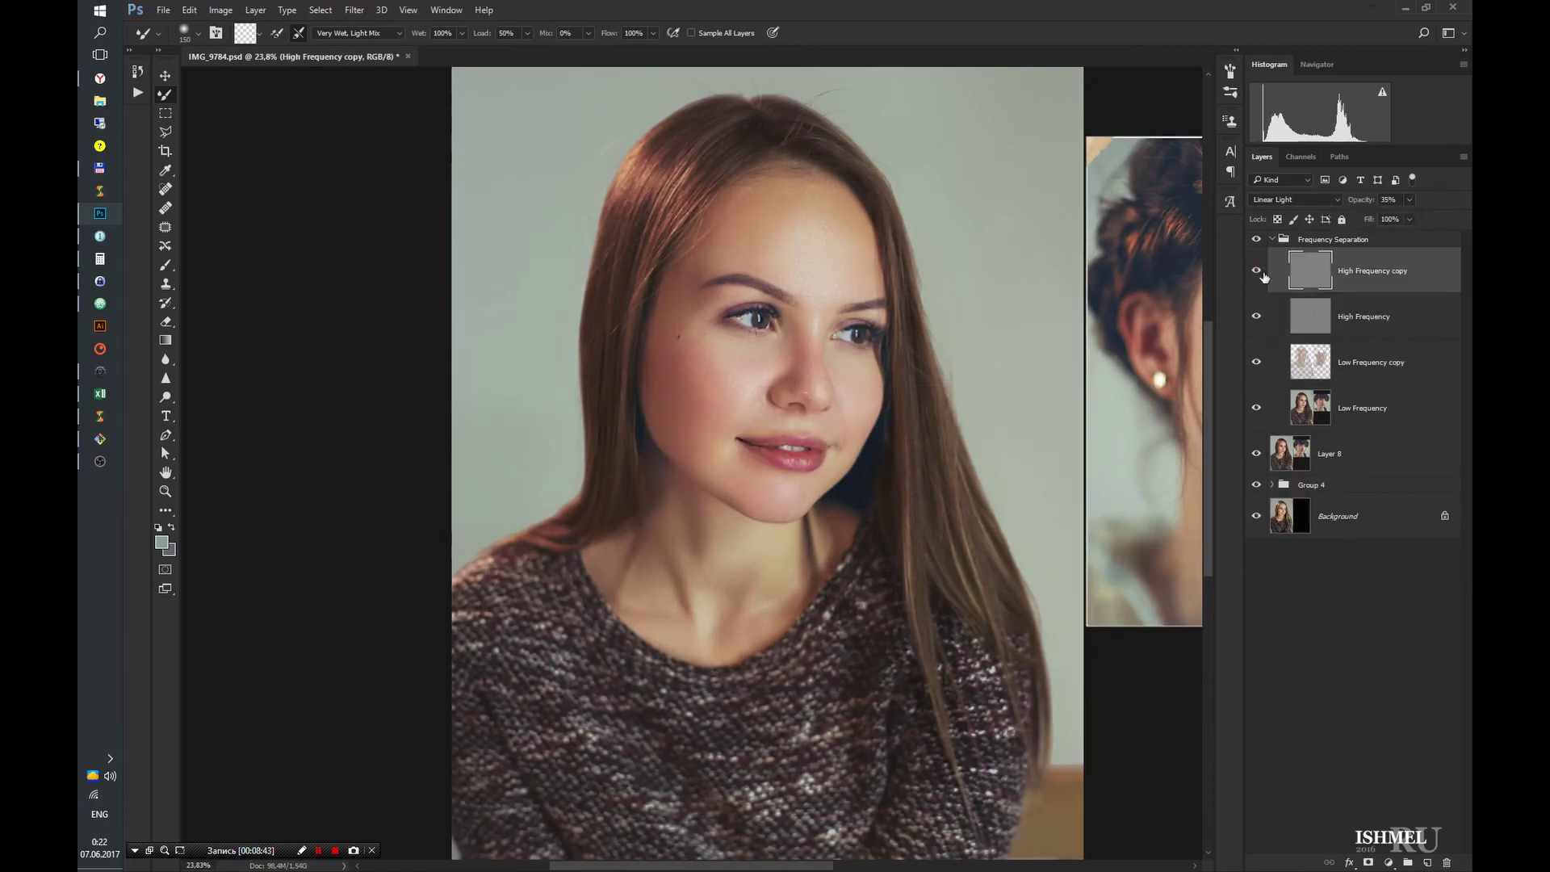
- Add a mask to the Frequency Separation group and collapse Group 4
key(alt+bracketright)
click(1369, 862)
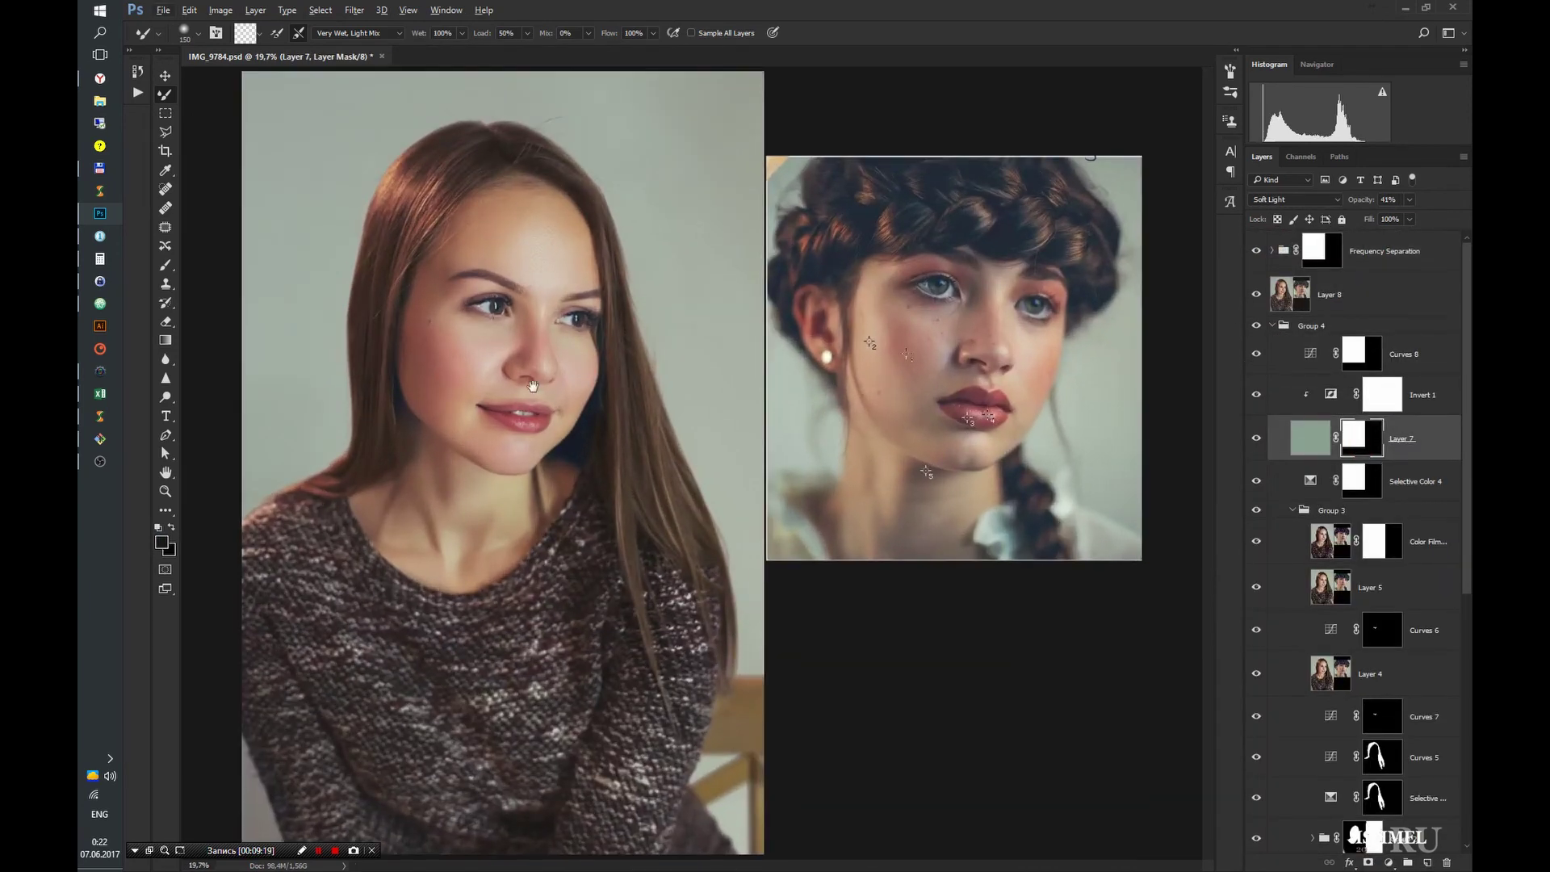
scroll(503, 275, up, 5)
scroll(611, 424, down, 3)
click(1346, 324)
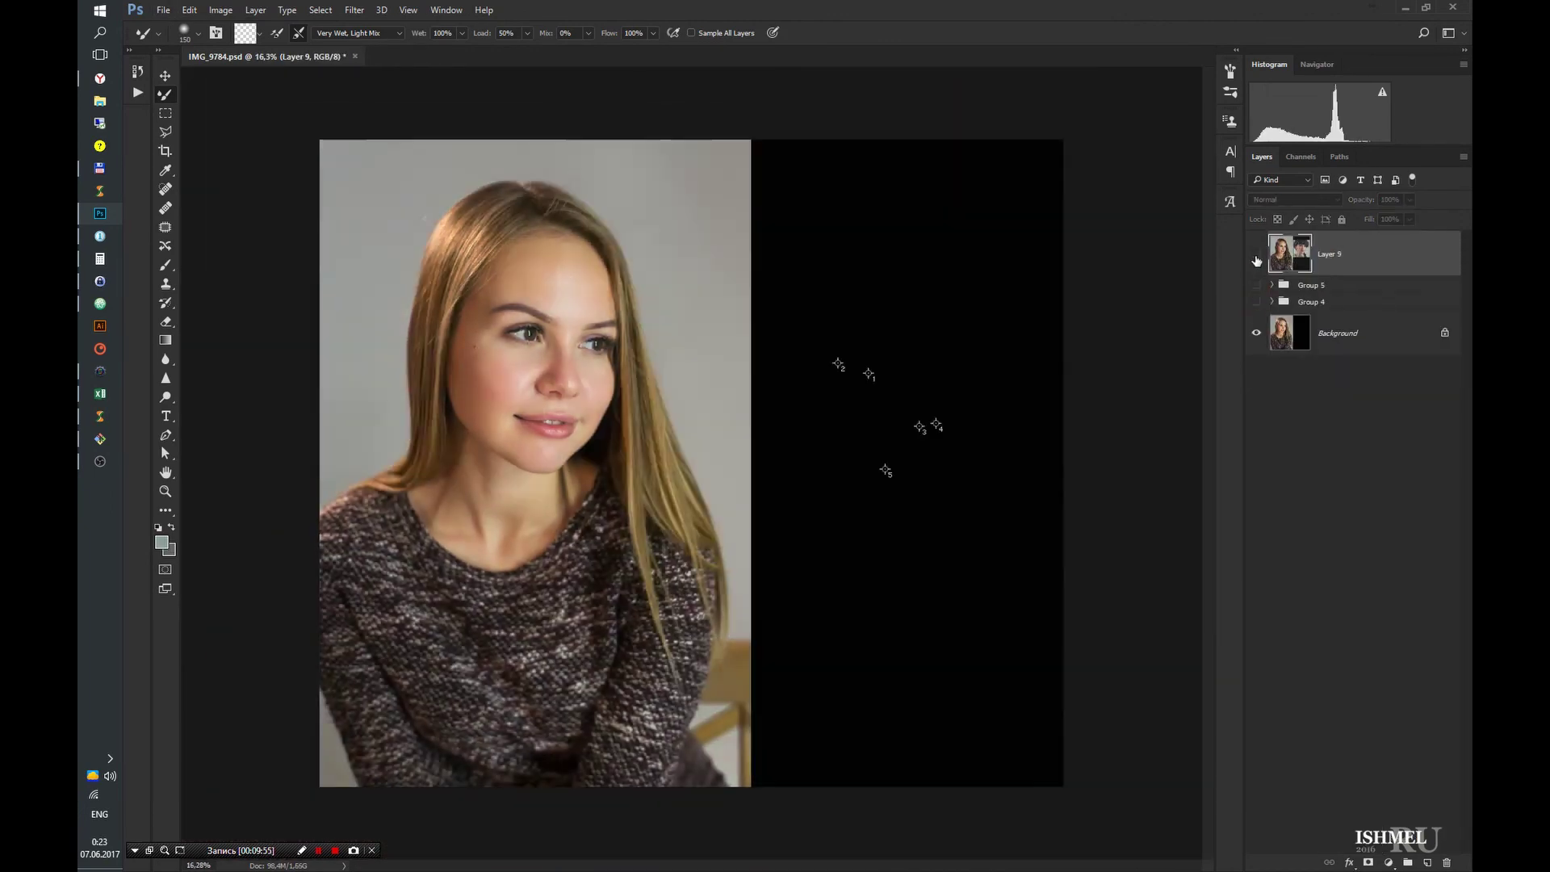
- Hide Group 5, mask Layer 9 over the left photo, then disable the mask to compare
click(1256, 285)
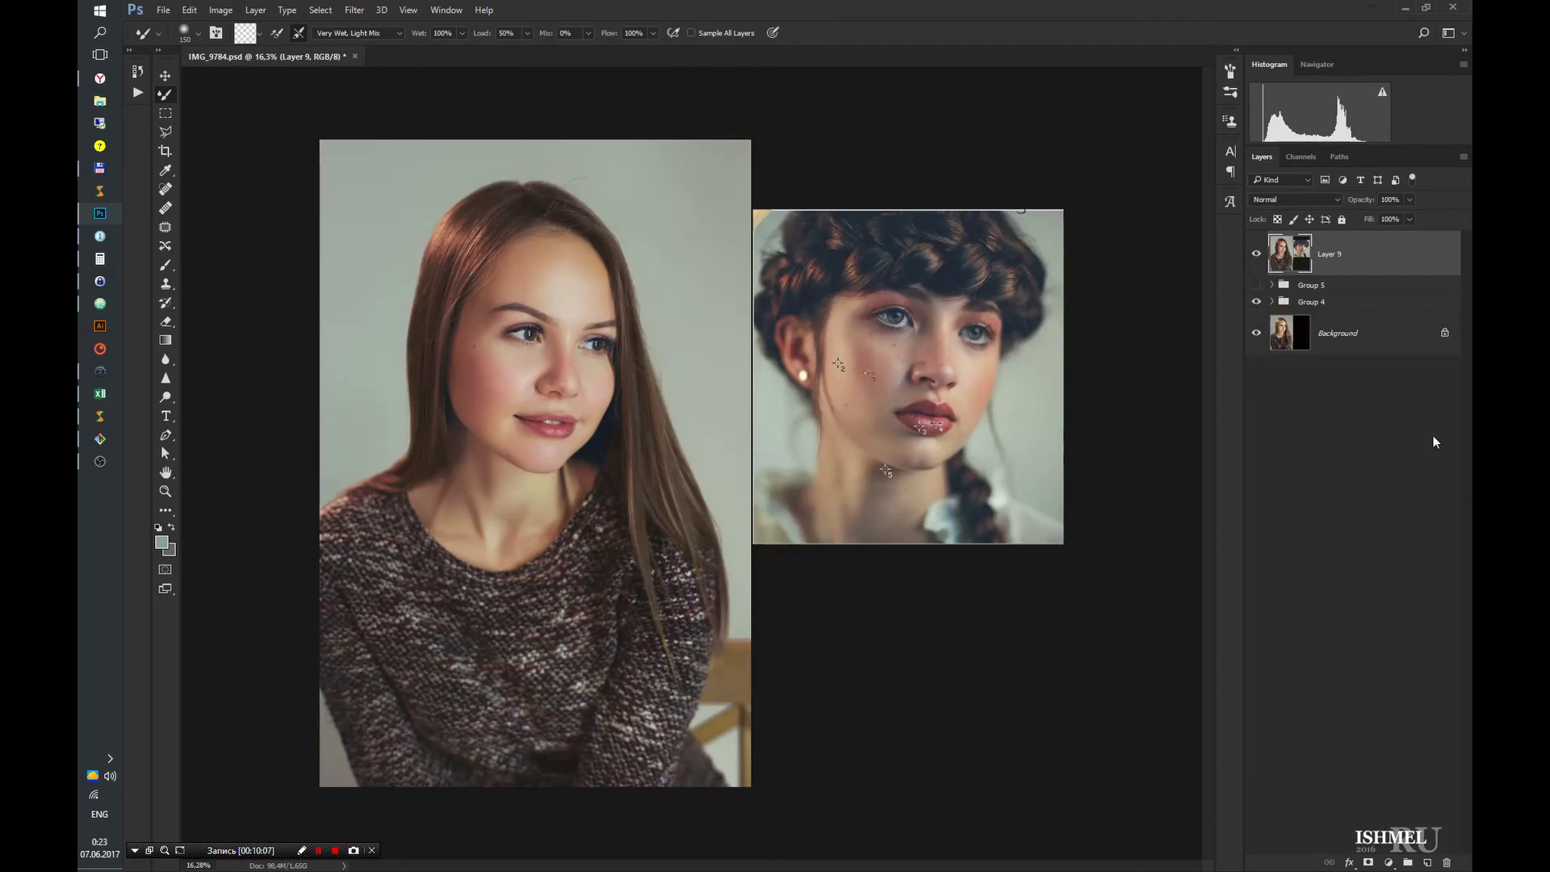
click(1368, 862)
key(d)
key(m)
drag(320, 139, 753, 786)
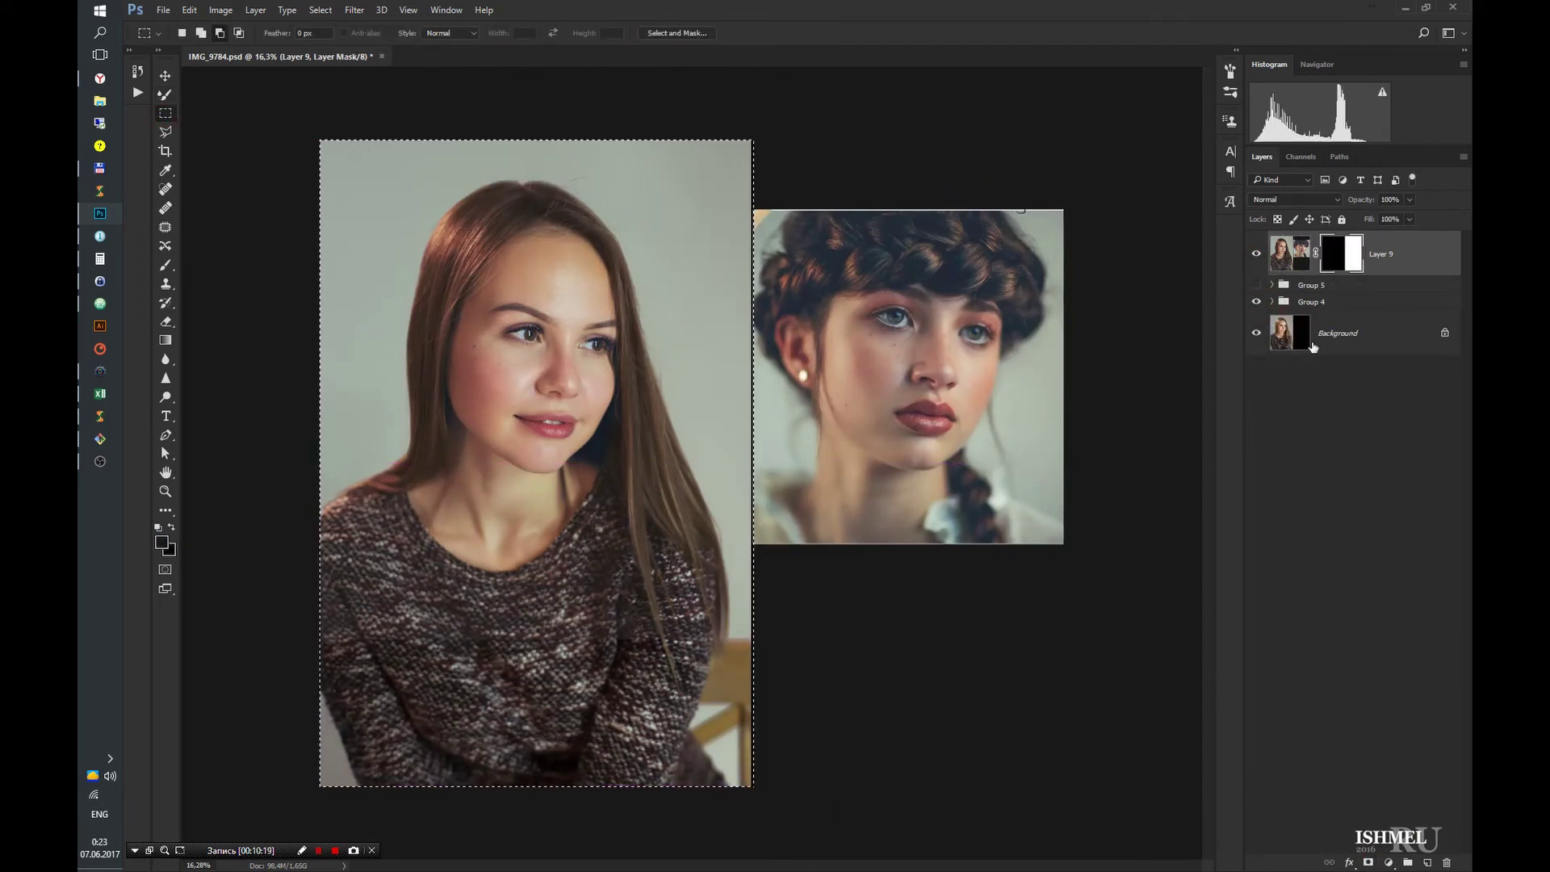
shift+click(1337, 260)
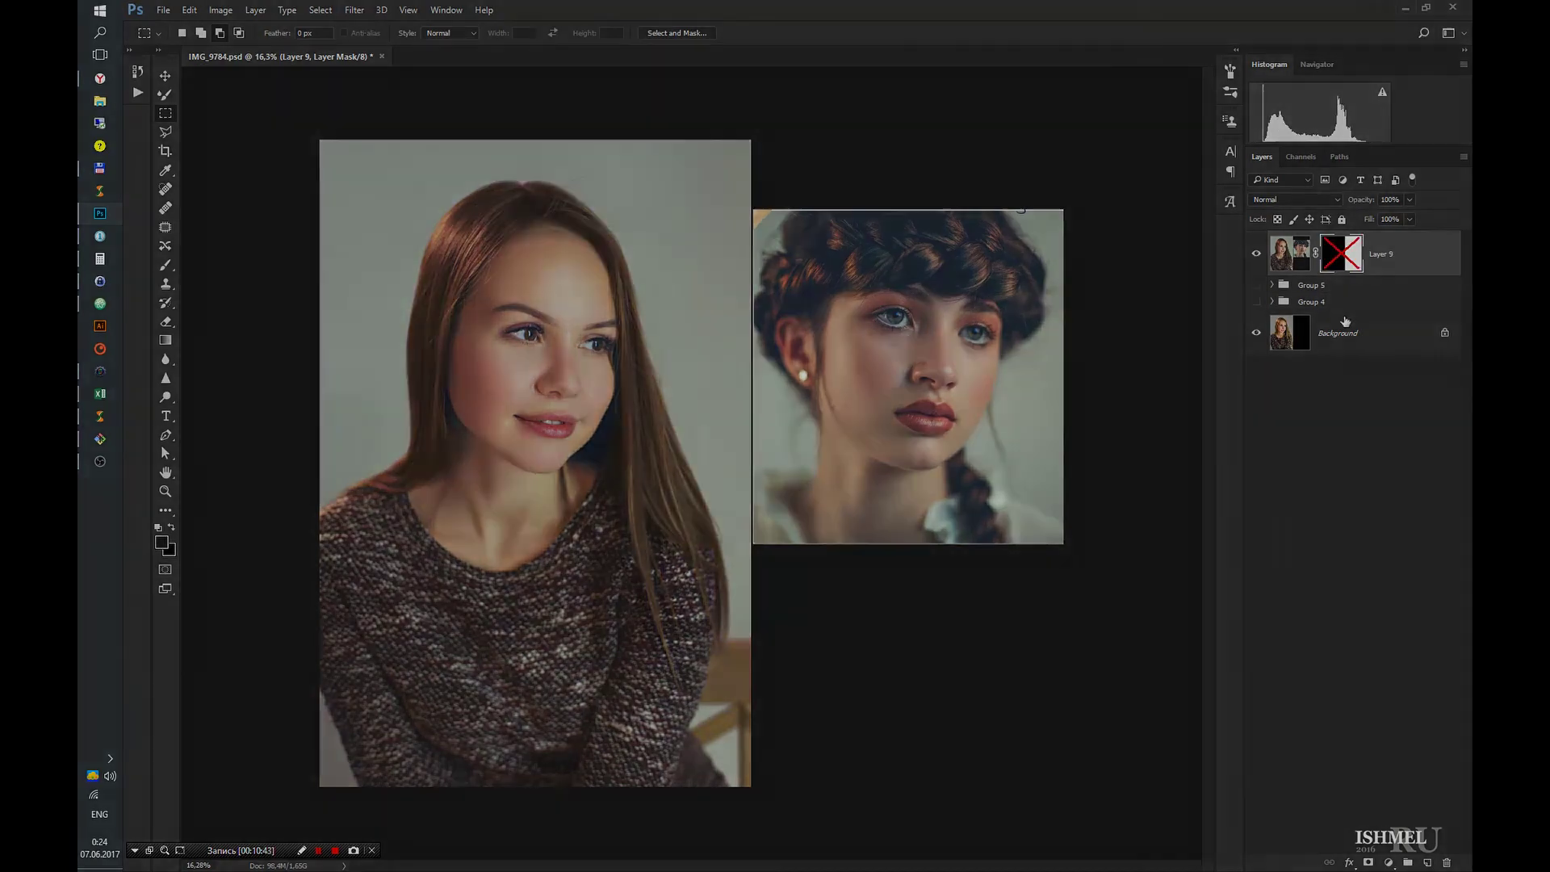